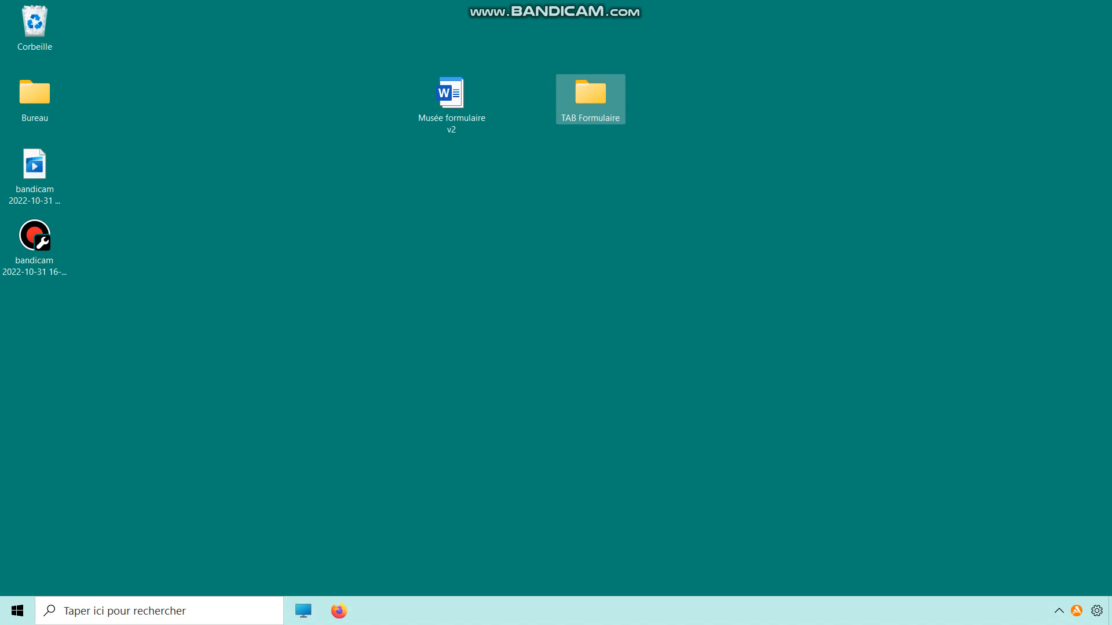
Open the Consignes musée v2 document from the TAB Formulaire folder and hide its formatting marks.
{"action": "double_click", "coordinate": [602, 113]}
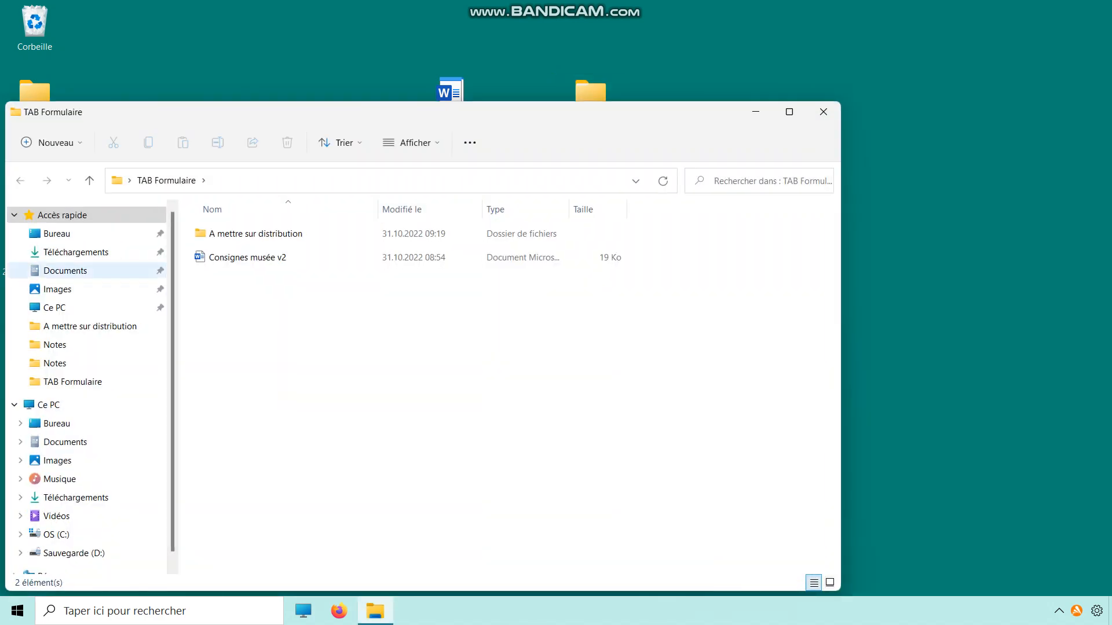
{"action": "double_click", "coordinate": [247, 258]}
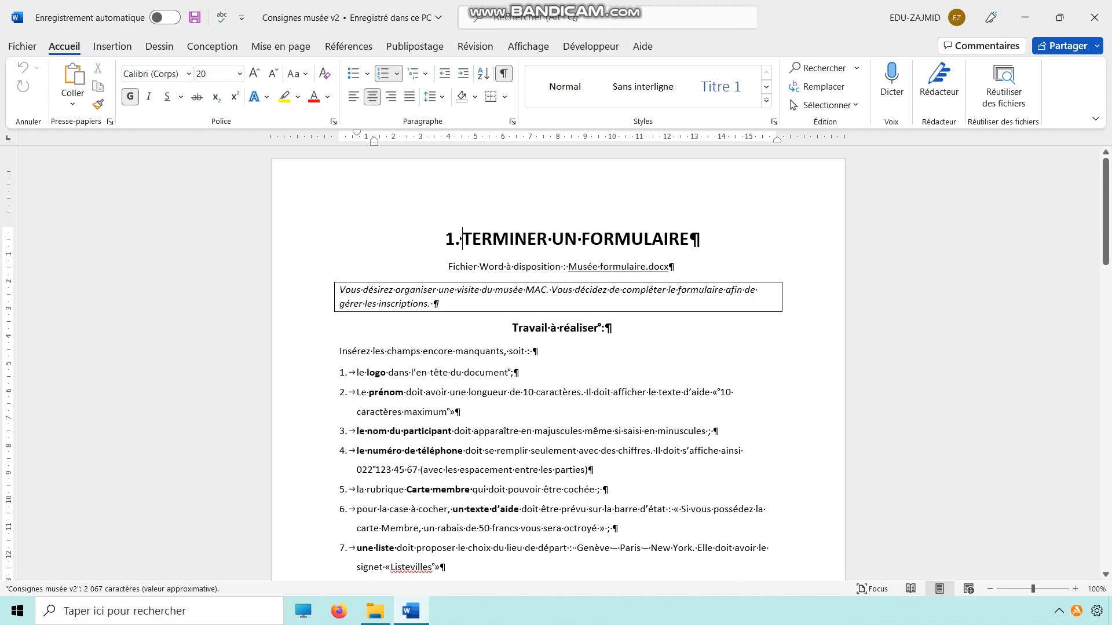
{"action": "left_click_drag", "start_coordinate": [365, 289], "coordinate": [493, 289]}
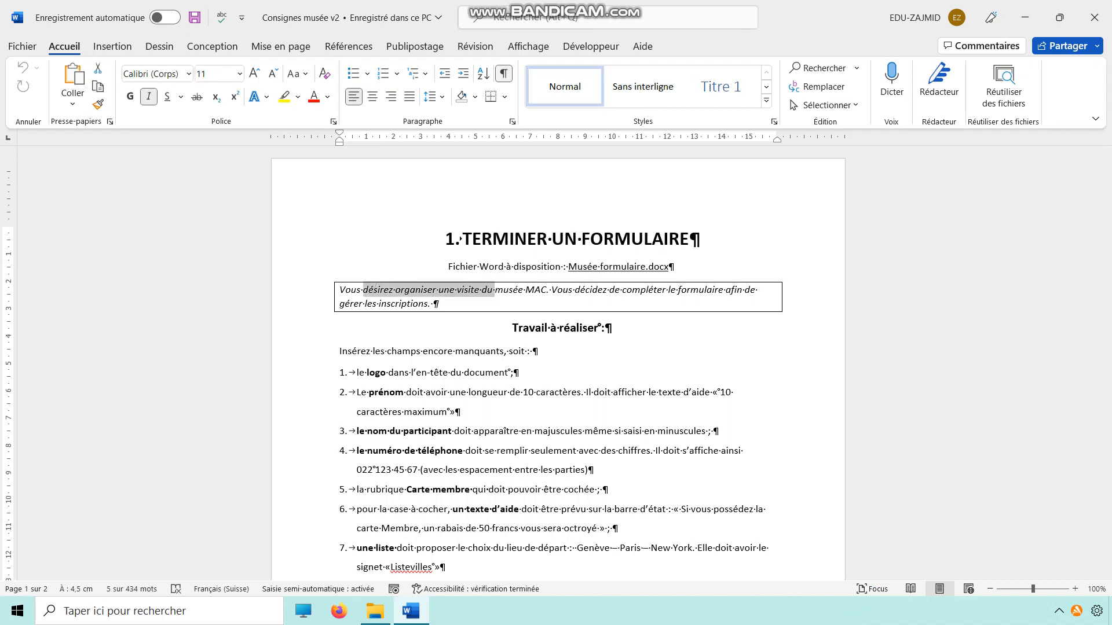
{"action": "key", "text": "ctrl+shift+8"}
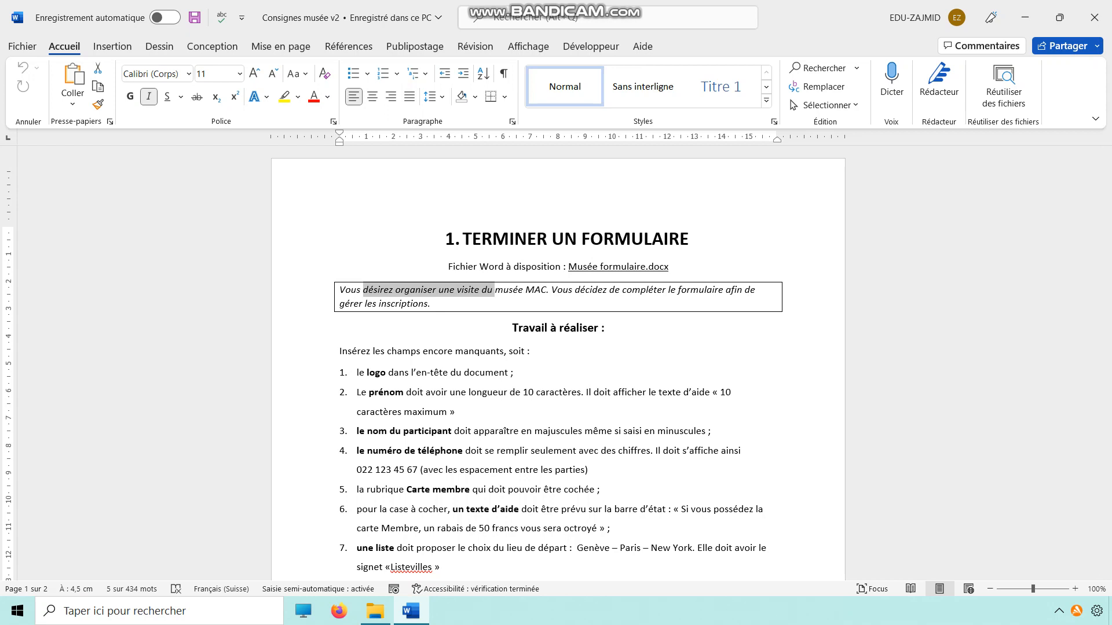
{"action": "left_click_drag", "start_coordinate": [372, 350], "coordinate": [527, 350]}
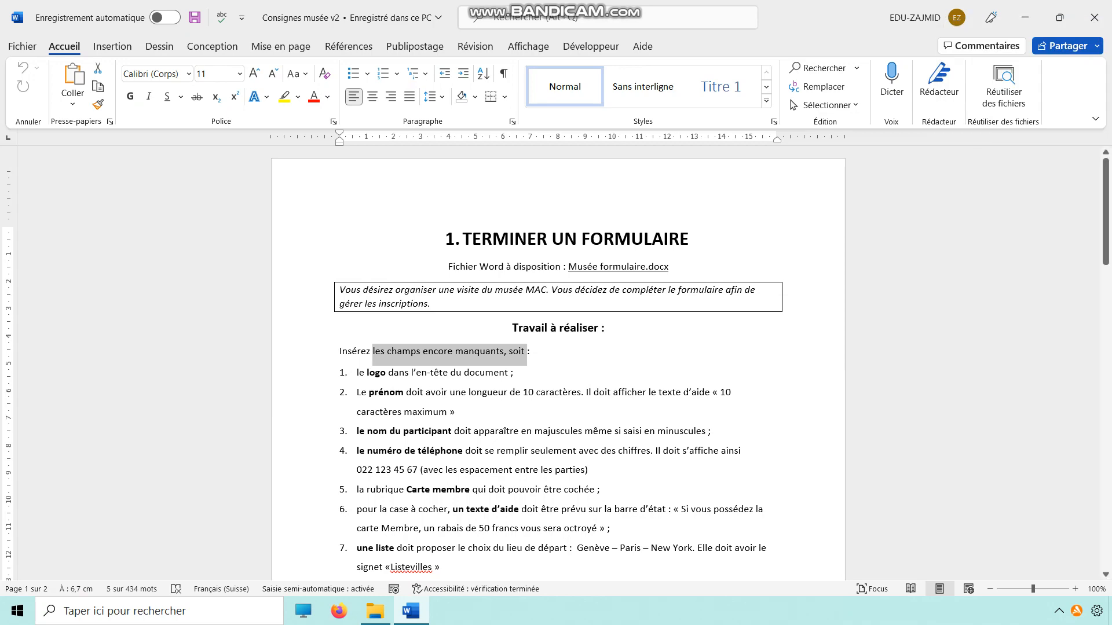
{"action": "left_click_drag", "start_coordinate": [568, 266], "coordinate": [669, 266]}
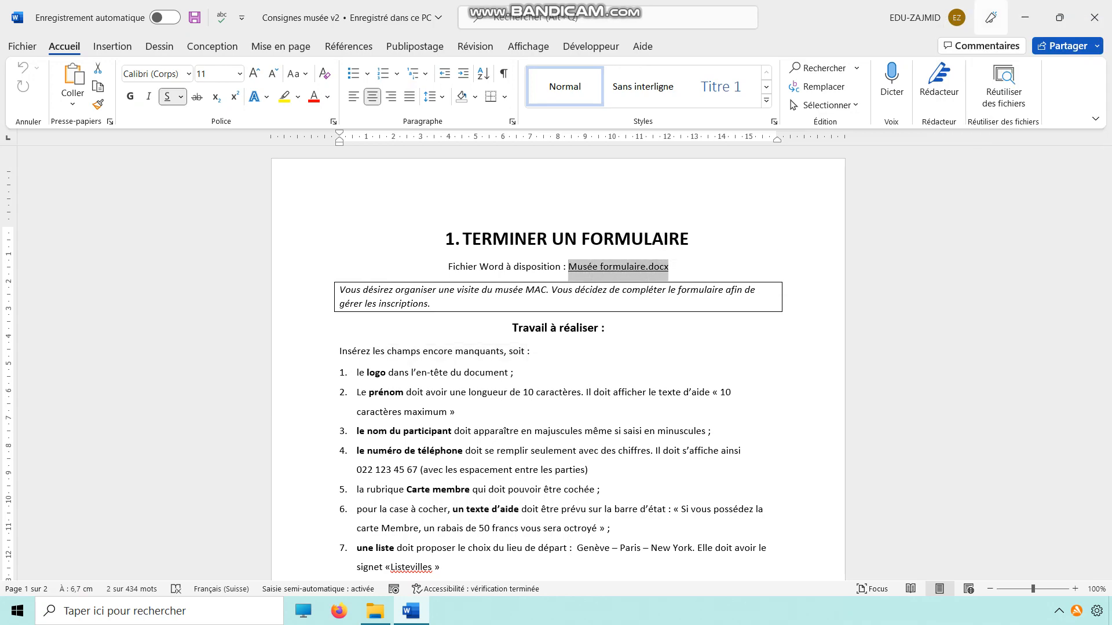
Open the Musée formulaire document from the A mettre sur distribution folder and look over its form table.
{"action": "left_click", "coordinate": [1025, 17]}
{"action": "double_click", "coordinate": [255, 233]}
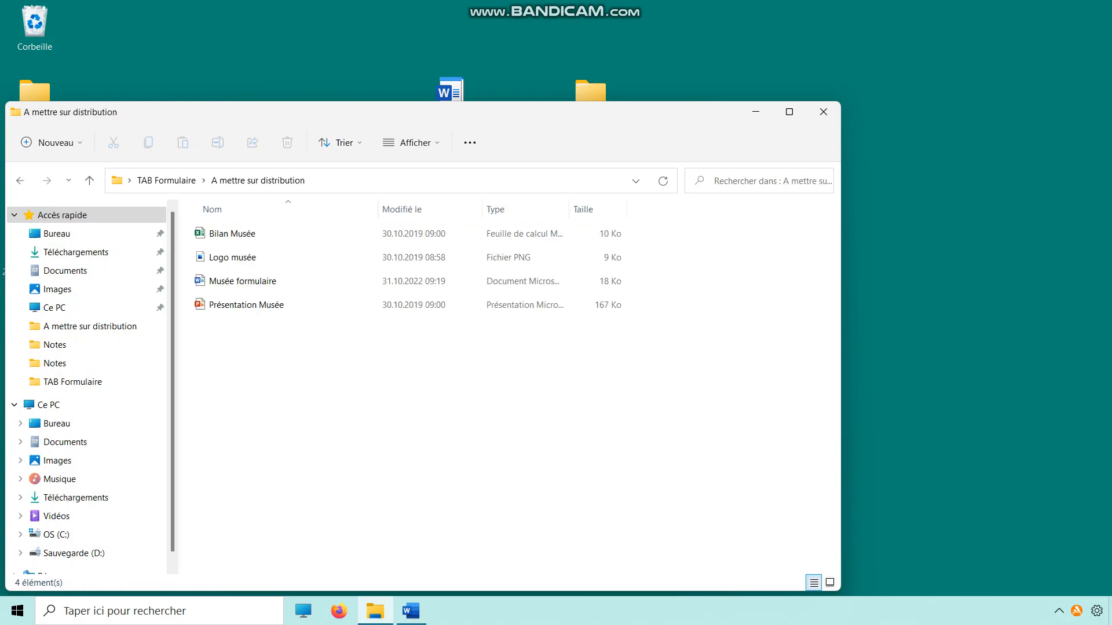
{"action": "double_click", "coordinate": [255, 280]}
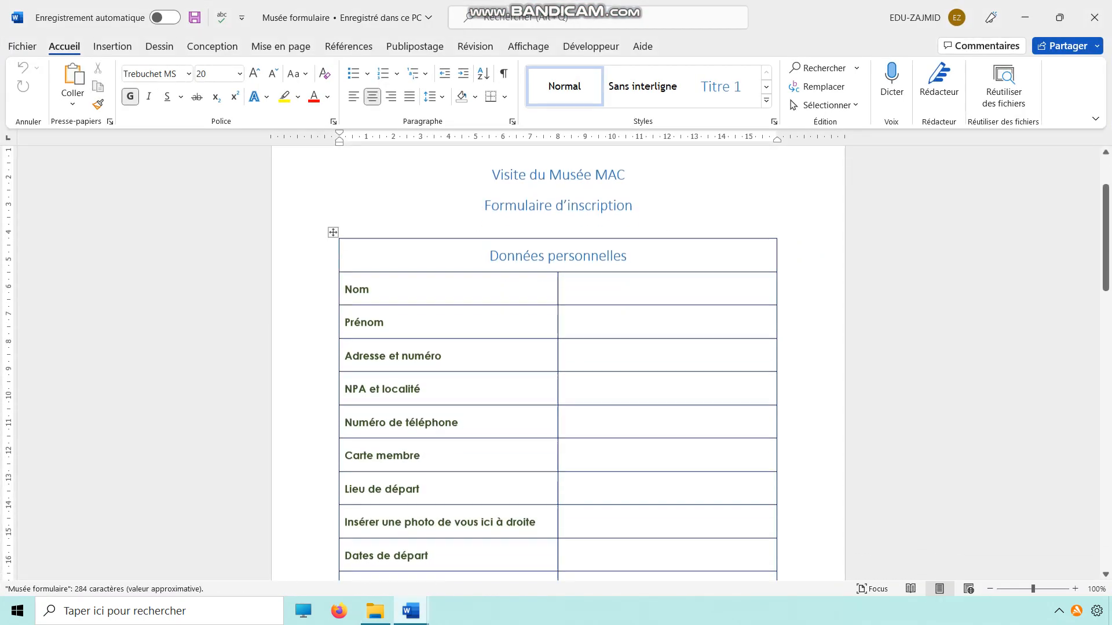
{"action": "scroll", "coordinate": [557, 363], "scroll_direction": "down", "scroll_amount": 3}
{"action": "scroll", "coordinate": [557, 363], "scroll_direction": "up", "scroll_amount": 2}
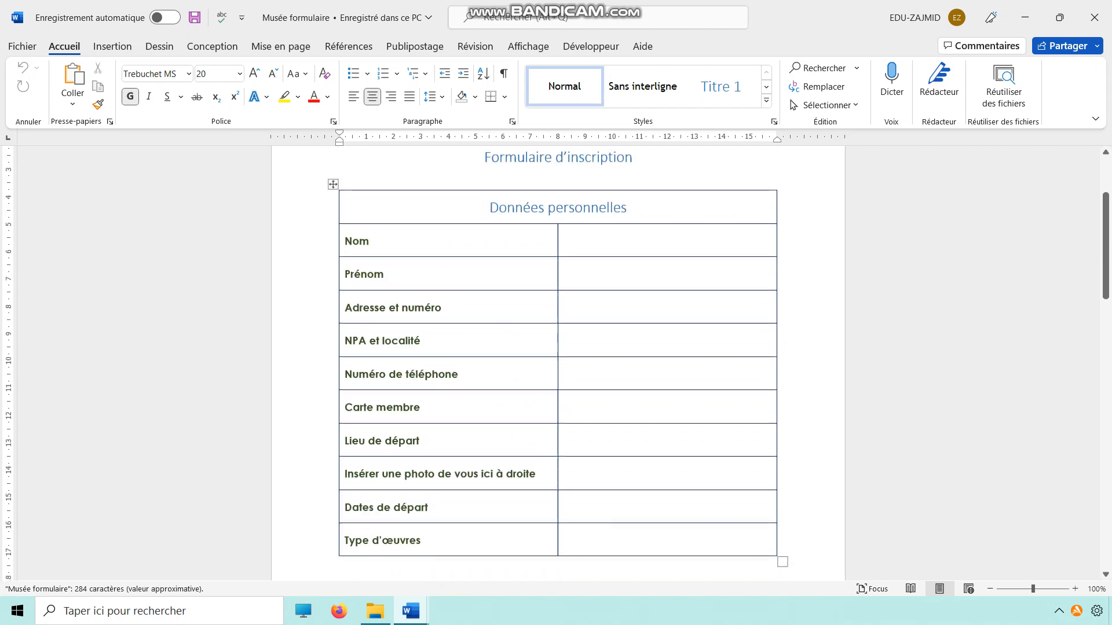
{"action": "scroll", "coordinate": [558, 363], "scroll_direction": "down", "scroll_amount": 1}
{"action": "scroll", "coordinate": [557, 363], "scroll_direction": "up", "scroll_amount": 2}
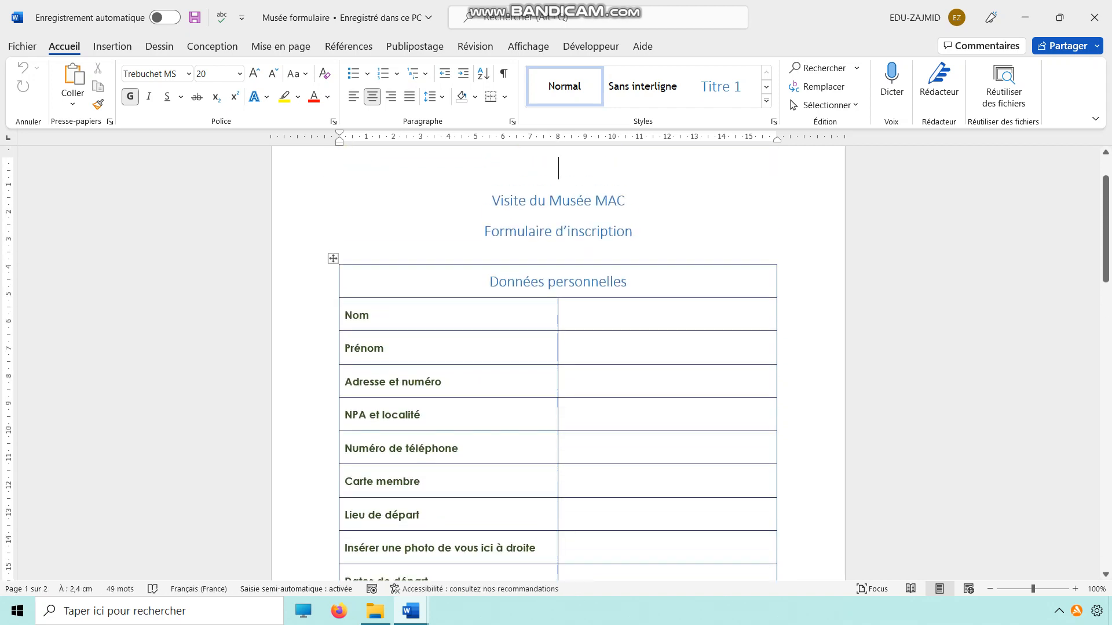
Check the logo requirement in the Consignes musée v2 document.
{"action": "left_click", "coordinate": [411, 611]}
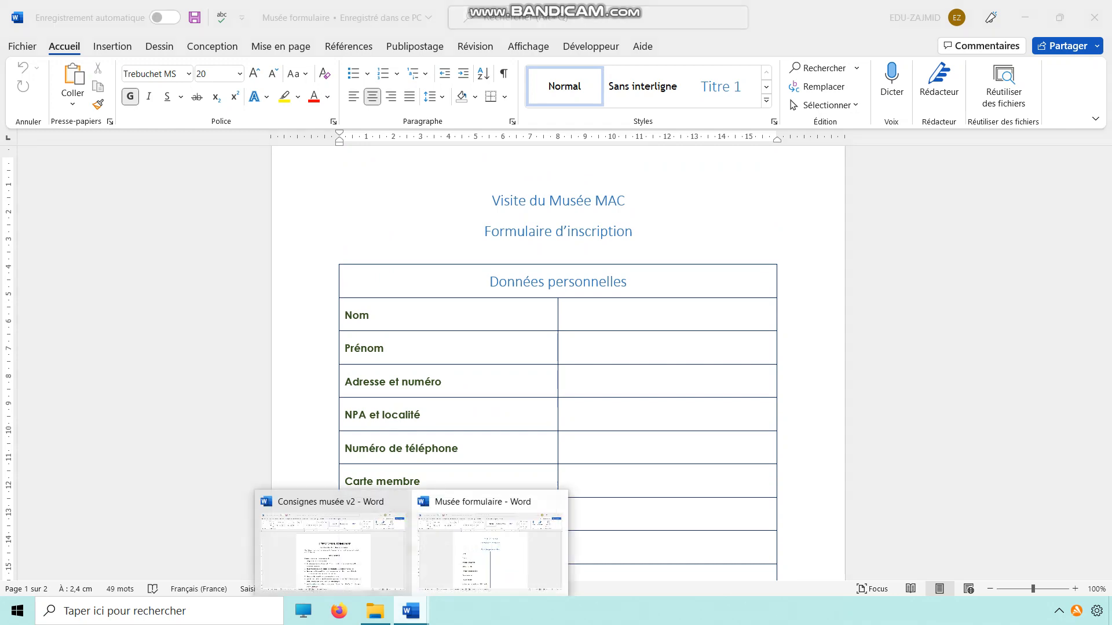
{"action": "left_click", "coordinate": [333, 544]}
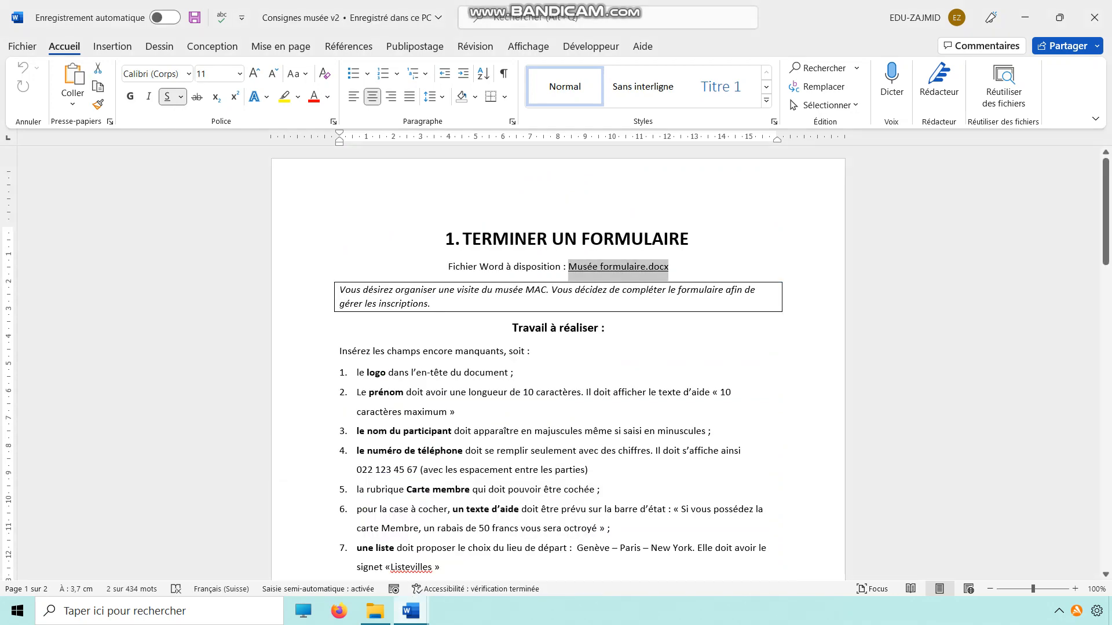
{"action": "left_click_drag", "start_coordinate": [368, 373], "coordinate": [463, 373]}
Insert the Logo musée picture from the A mettre sur distribution folder into the page header of Musée formulaire.
{"action": "left_click", "coordinate": [411, 611]}
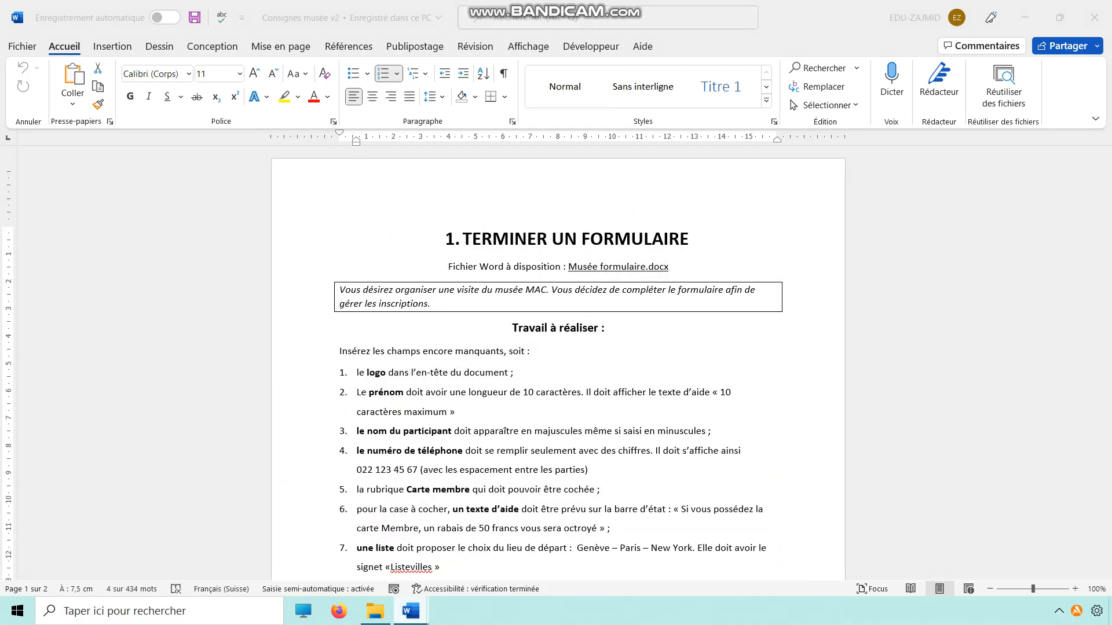
{"action": "left_click", "coordinate": [490, 550]}
{"action": "scroll", "coordinate": [558, 324], "scroll_direction": "up", "scroll_amount": 2}
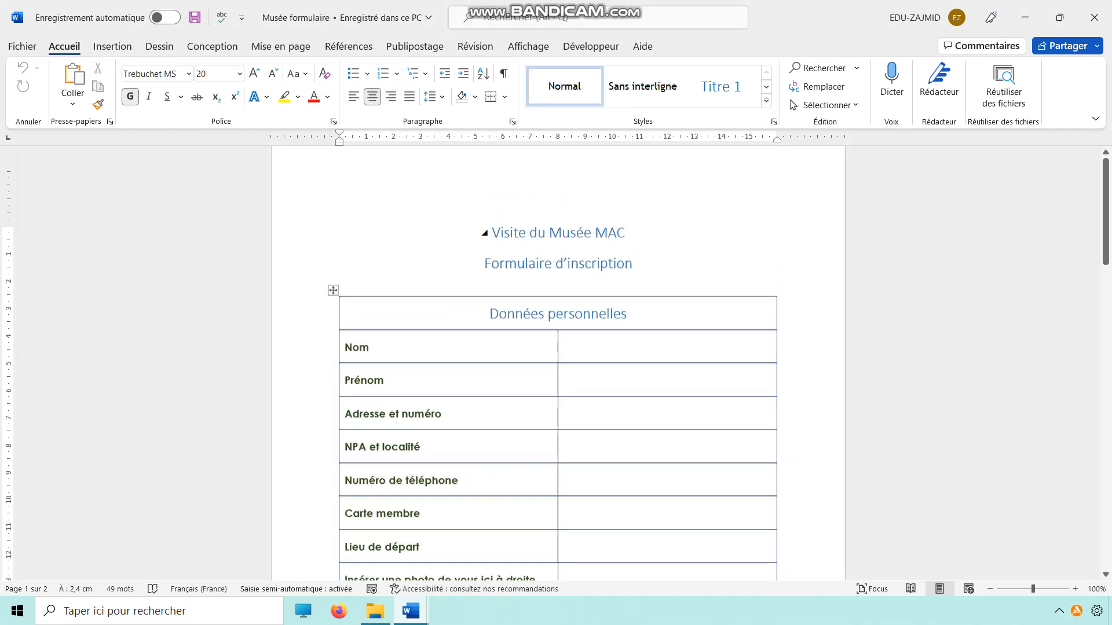
{"action": "double_click", "coordinate": [492, 194]}
{"action": "left_click", "coordinate": [112, 47]}
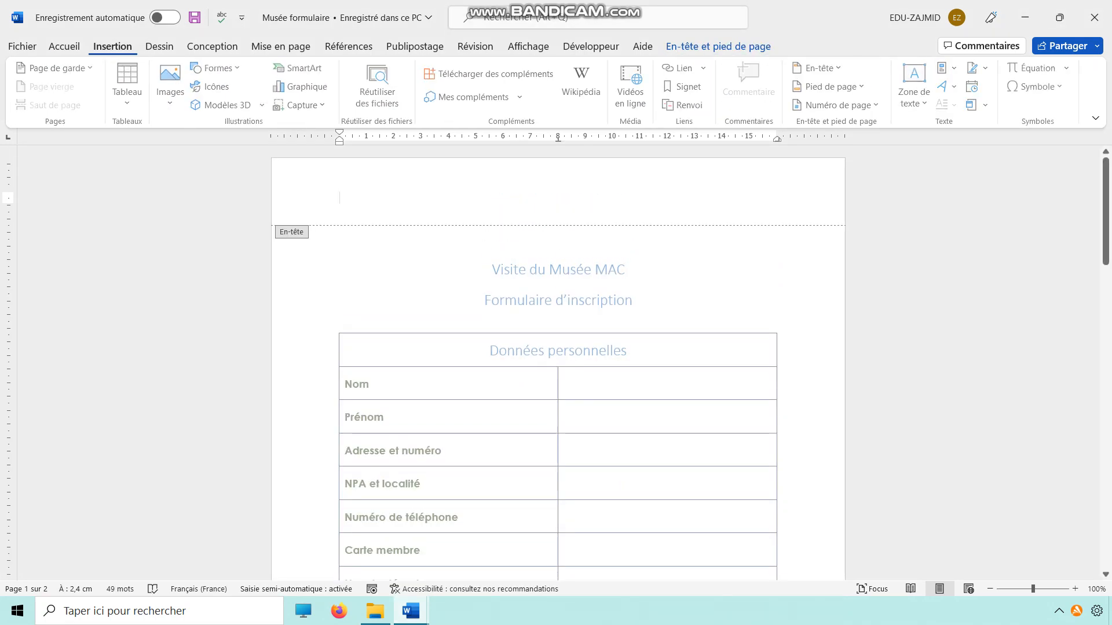
{"action": "left_click", "coordinate": [172, 87]}
{"action": "left_click", "coordinate": [210, 147]}
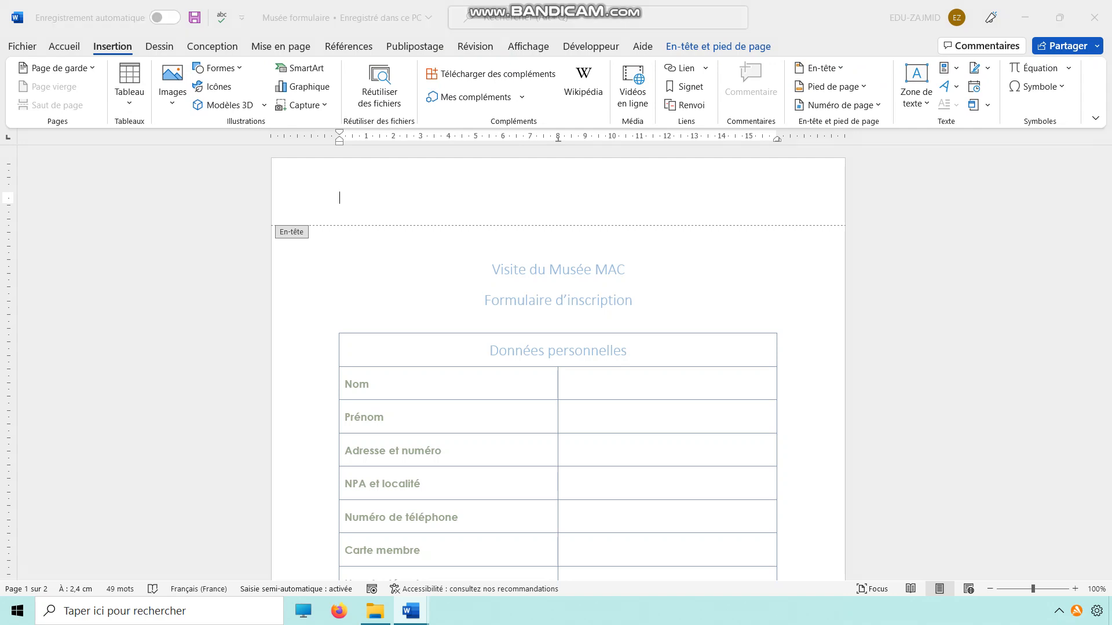
{"action": "left_click", "coordinate": [293, 202]}
{"action": "double_click", "coordinate": [431, 190]}
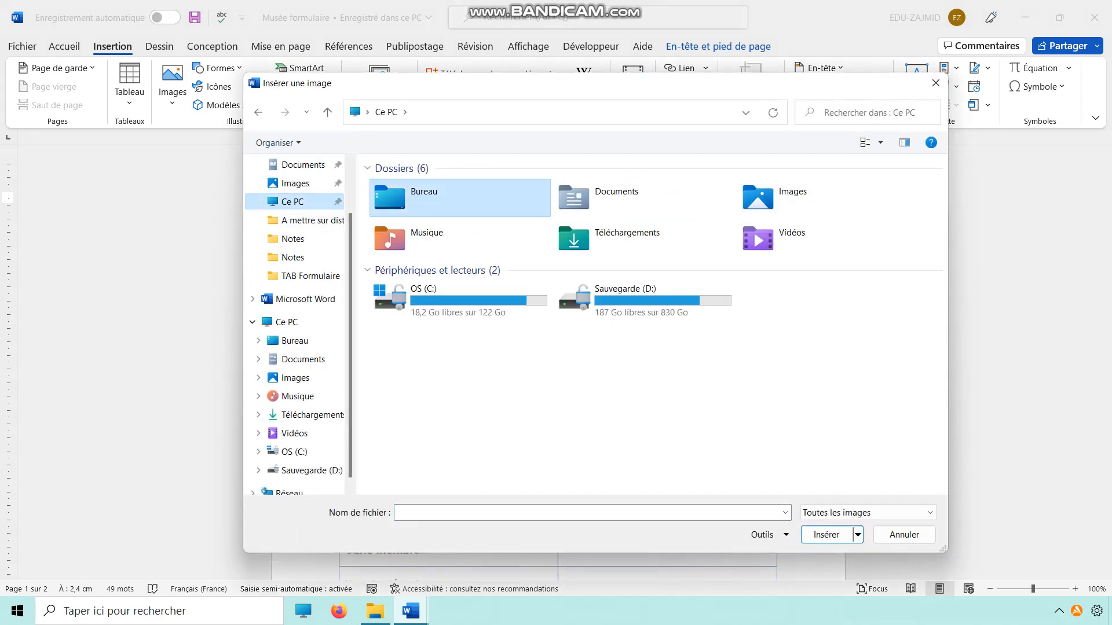
{"action": "double_click", "coordinate": [416, 212]}
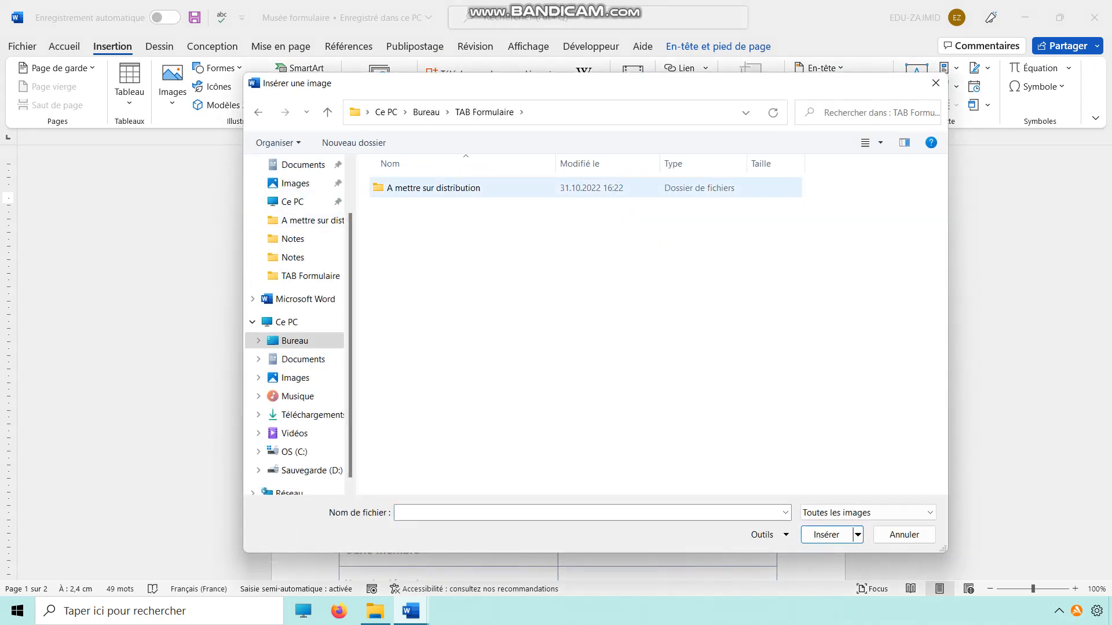
{"action": "double_click", "coordinate": [416, 187]}
{"action": "double_click", "coordinate": [411, 198]}
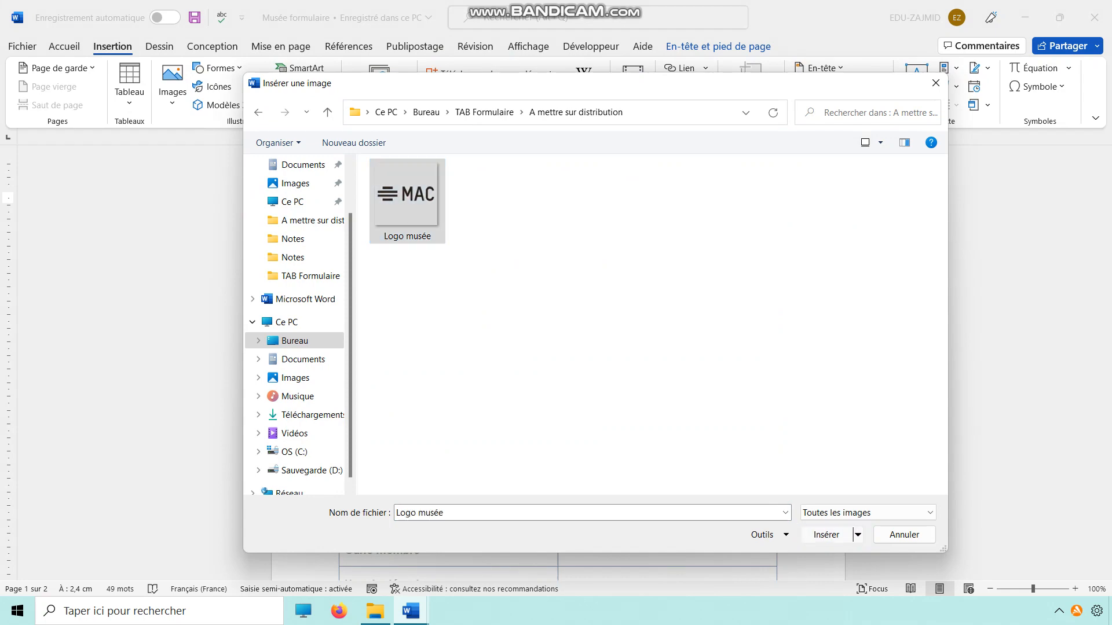
Change the header logo's text-wrapping layout and shrink it proportionally to fit within the header area.
{"action": "left_click", "coordinate": [543, 202]}
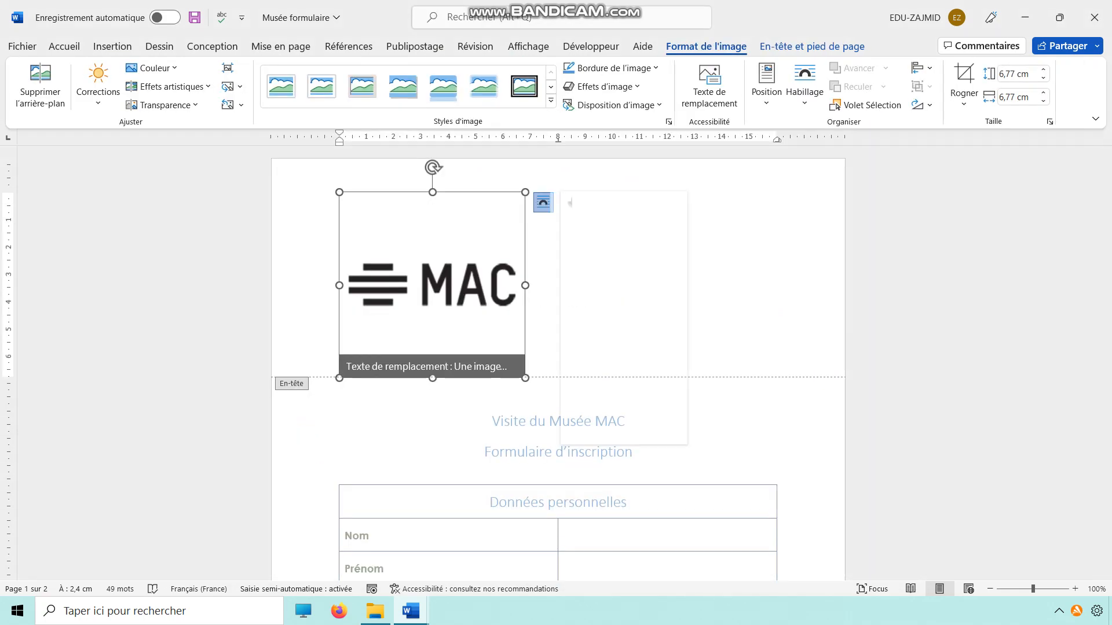
{"action": "left_click", "coordinate": [584, 308]}
{"action": "left_click_drag", "start_coordinate": [525, 378], "coordinate": [391, 244]}
{"action": "left_click", "coordinate": [524, 298]}
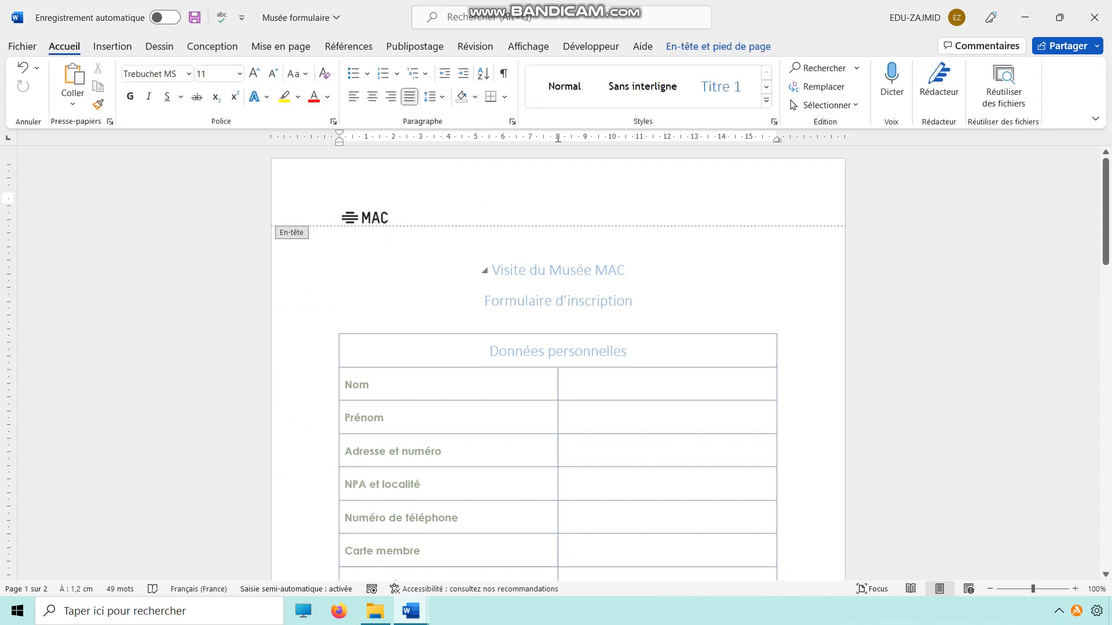
{"action": "double_click", "coordinate": [526, 270]}
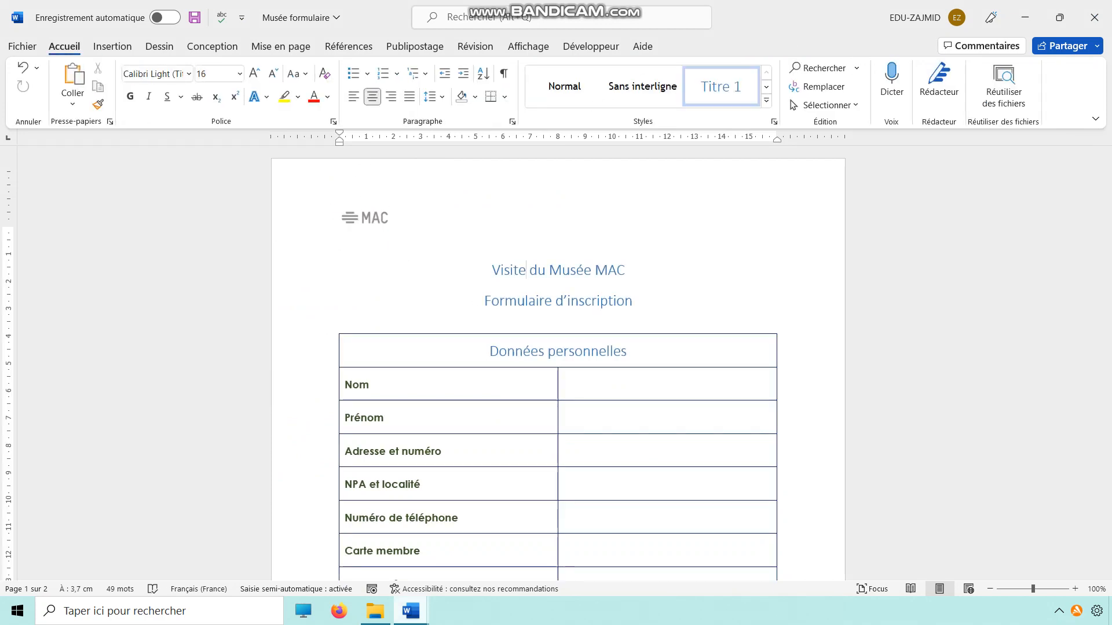
Review the field requirements in Consignes musée v2 and return to the Musée formulaire document.
{"action": "mouse_move", "coordinate": [411, 611]}
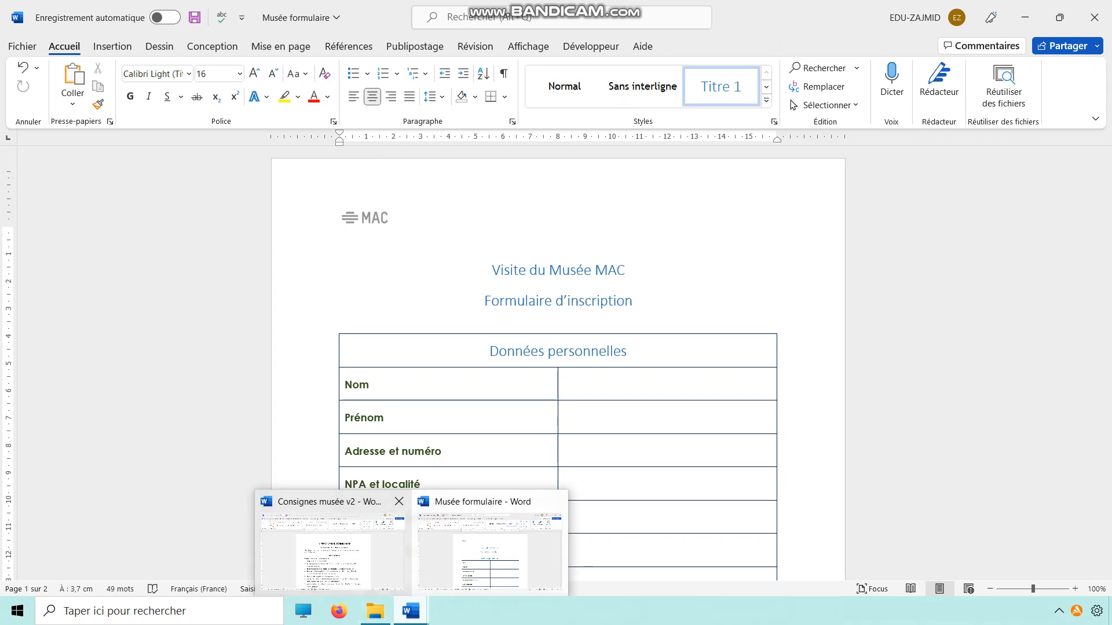
{"action": "mouse_move", "coordinate": [330, 521]}
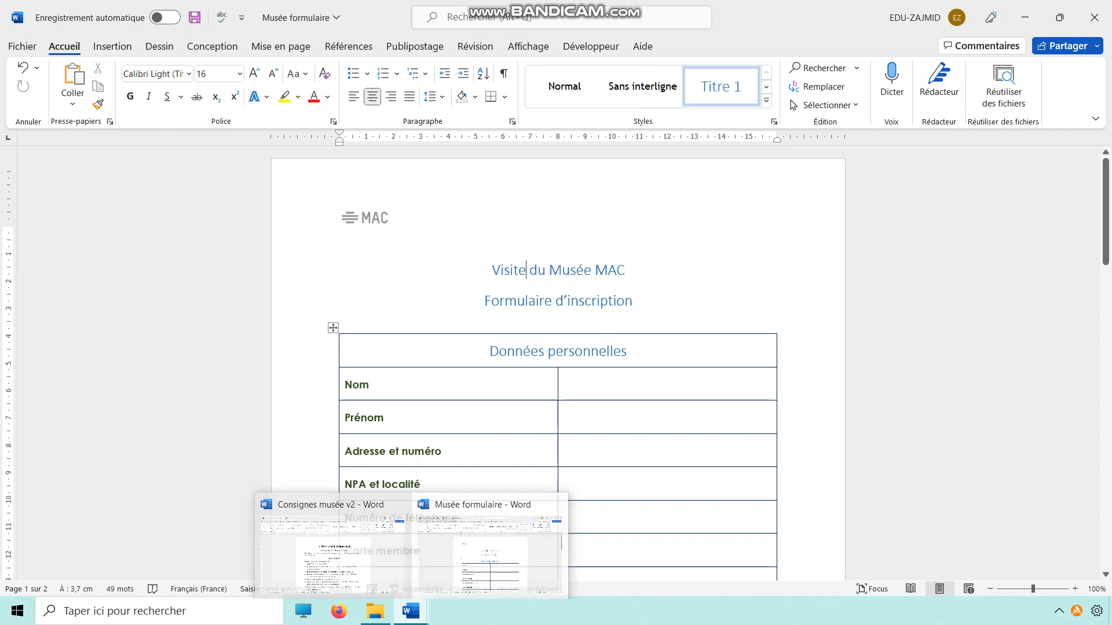
{"action": "left_click", "coordinate": [489, 553]}
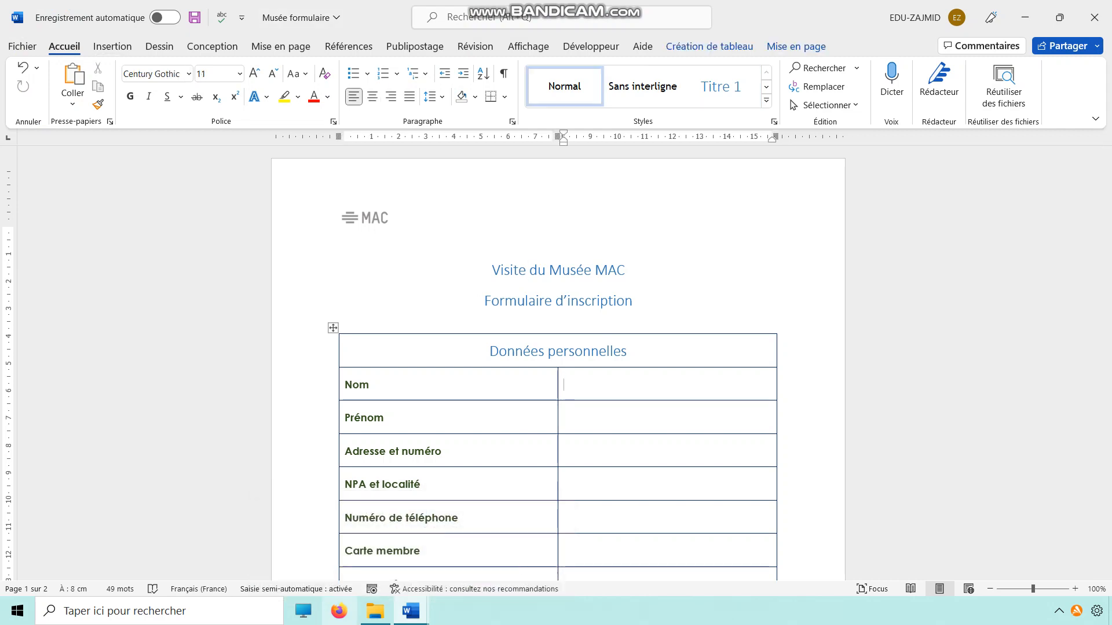
{"action": "left_click", "coordinate": [411, 611]}
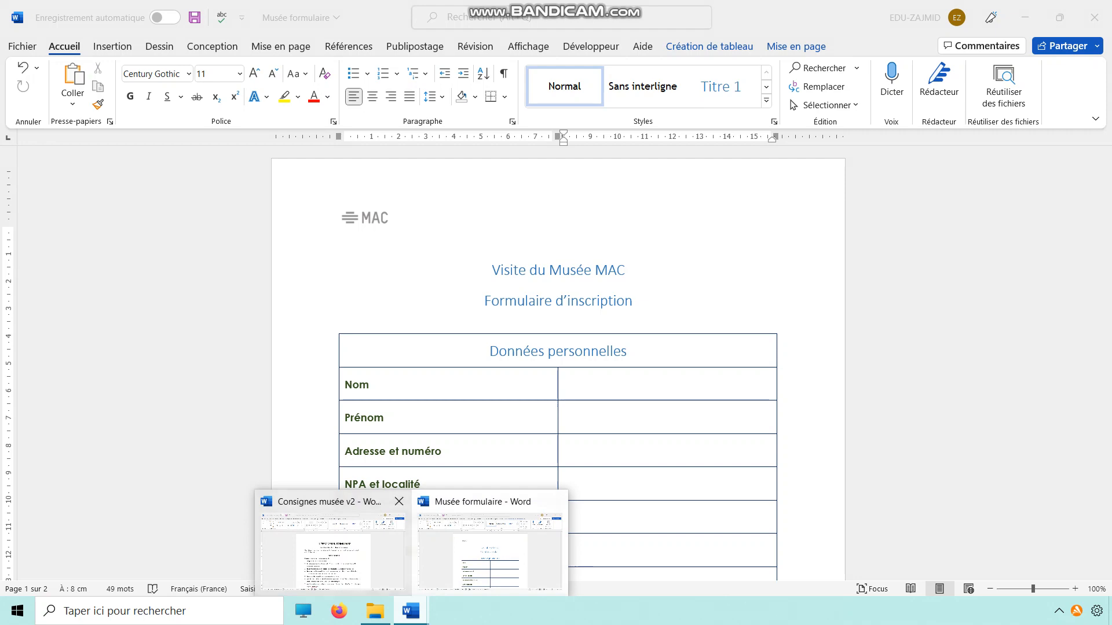
Place the cursor in the empty cell beside Nom and display the Developer commands.
{"action": "left_click", "coordinate": [590, 385]}
{"action": "left_click", "coordinate": [112, 47]}
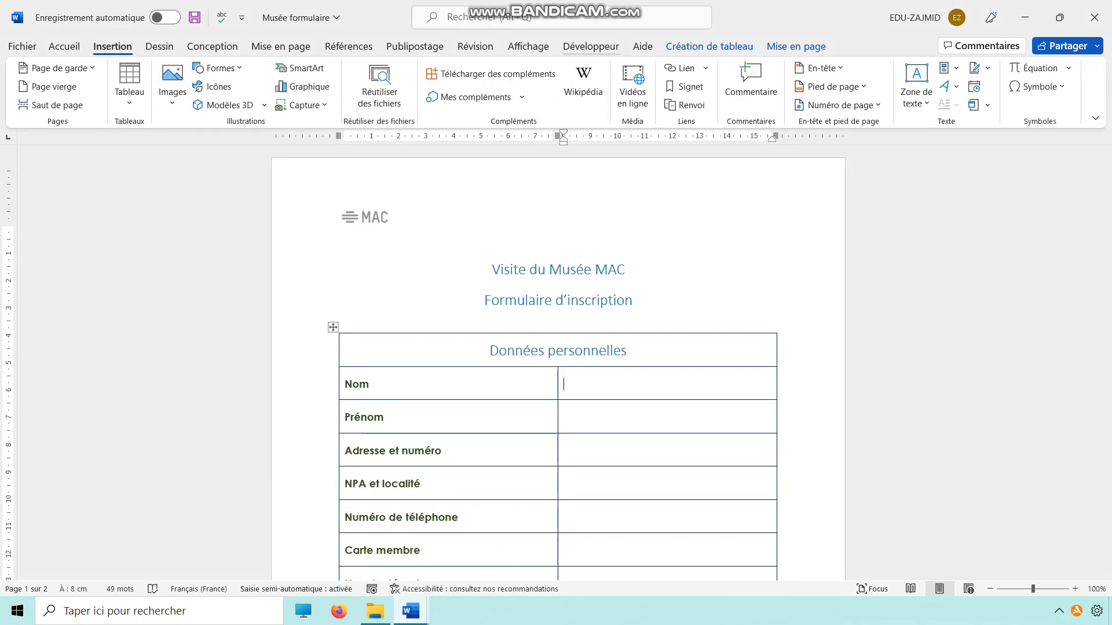
{"action": "left_click", "coordinate": [591, 46]}
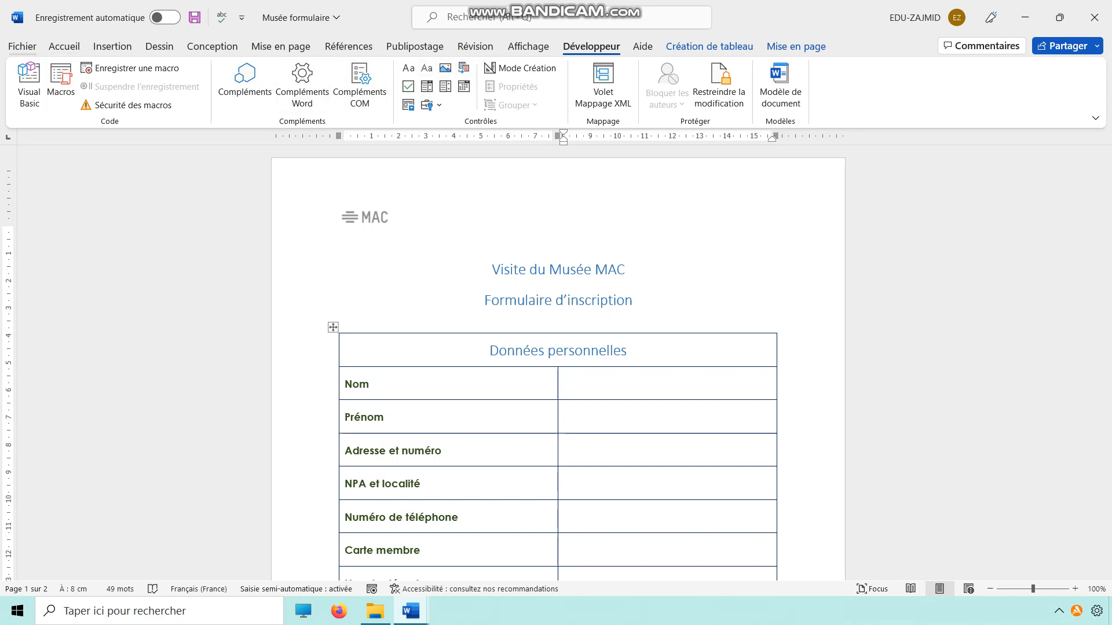
Examine the advanced, ribbon customization and Quick Access Toolbar settings in the Word options.
{"action": "left_click", "coordinate": [22, 46]}
{"action": "left_click", "coordinate": [47, 571]}
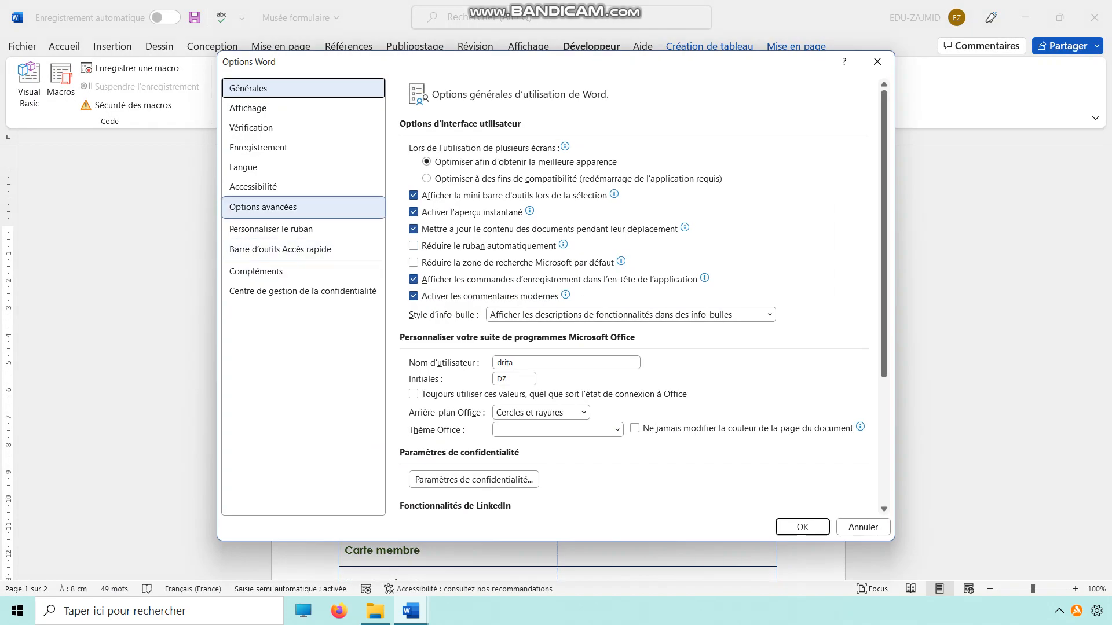
{"action": "left_click", "coordinate": [263, 208]}
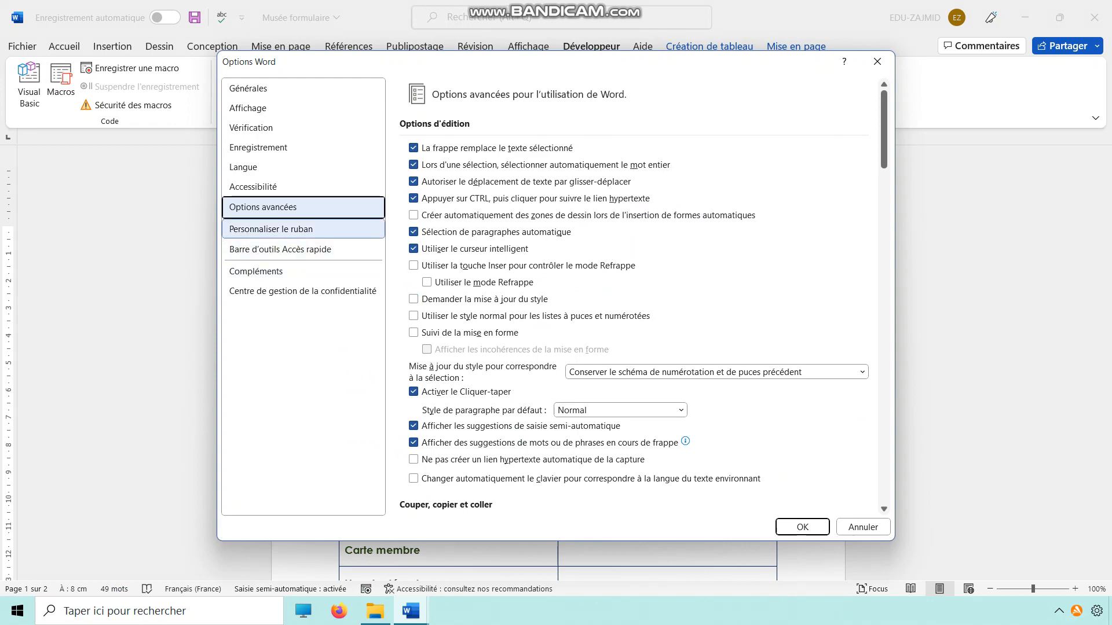
{"action": "left_click", "coordinate": [271, 229]}
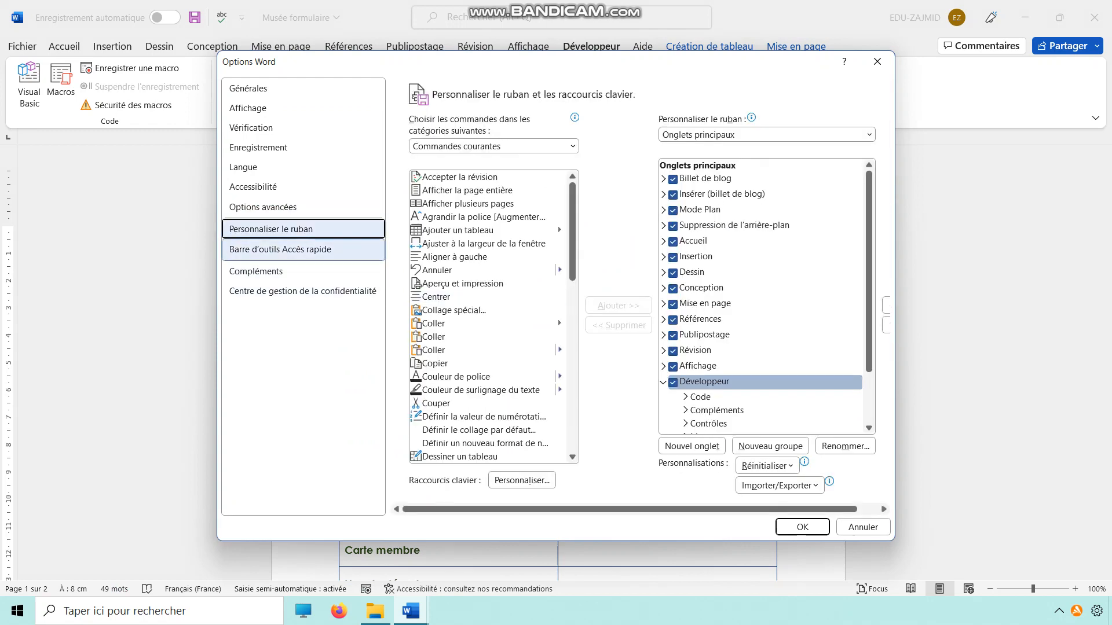
{"action": "left_click", "coordinate": [280, 249]}
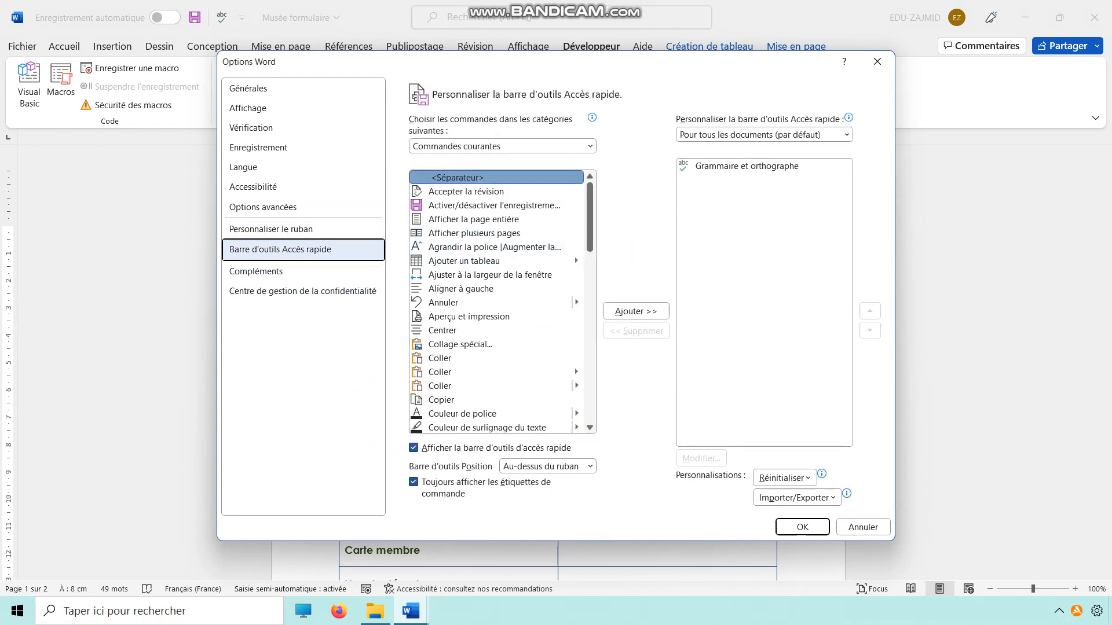
{"action": "scroll", "coordinate": [575, 367], "scroll_direction": "down", "scroll_amount": 1}
{"action": "scroll", "coordinate": [575, 339], "scroll_direction": "down", "scroll_amount": 15}
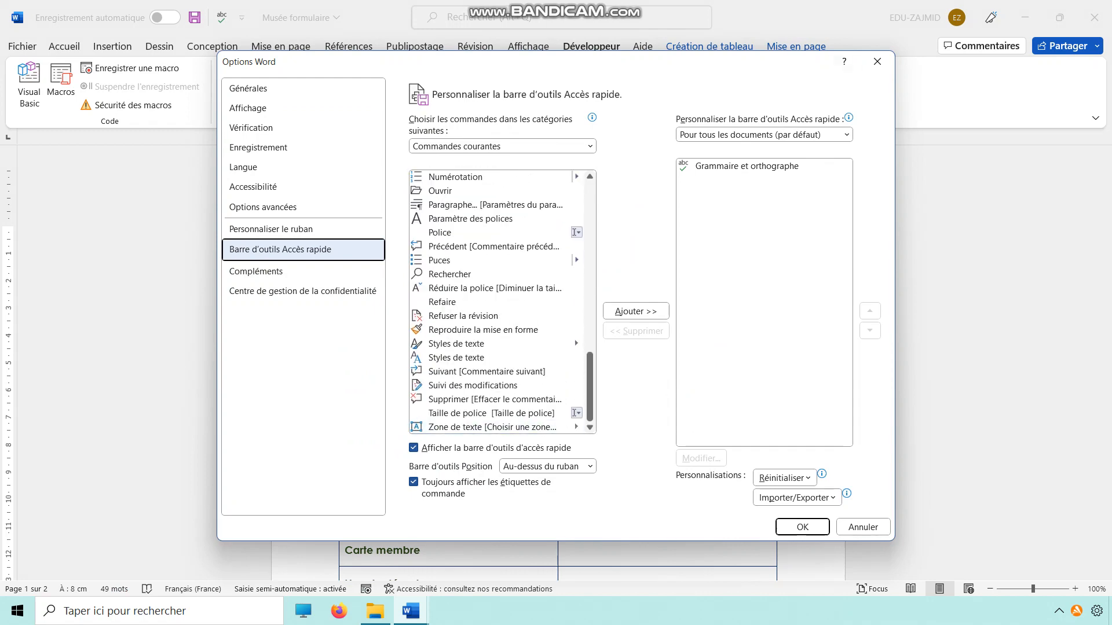
{"action": "left_click", "coordinate": [863, 527]}
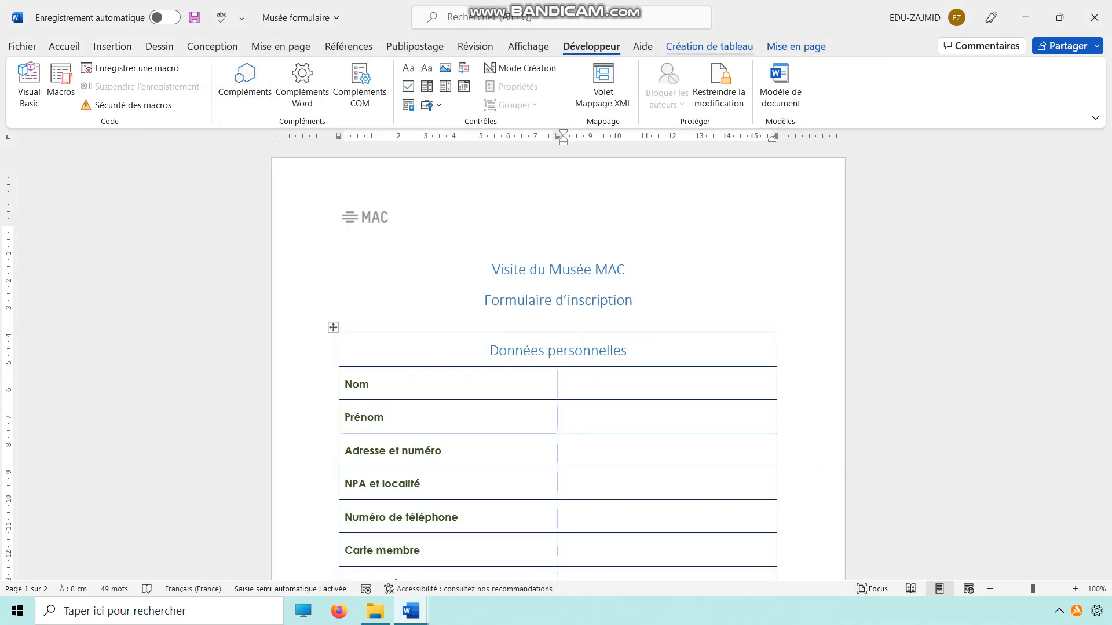
Insert a legacy text form field in the empty cell beside Nom and select it.
{"action": "left_click", "coordinate": [432, 105]}
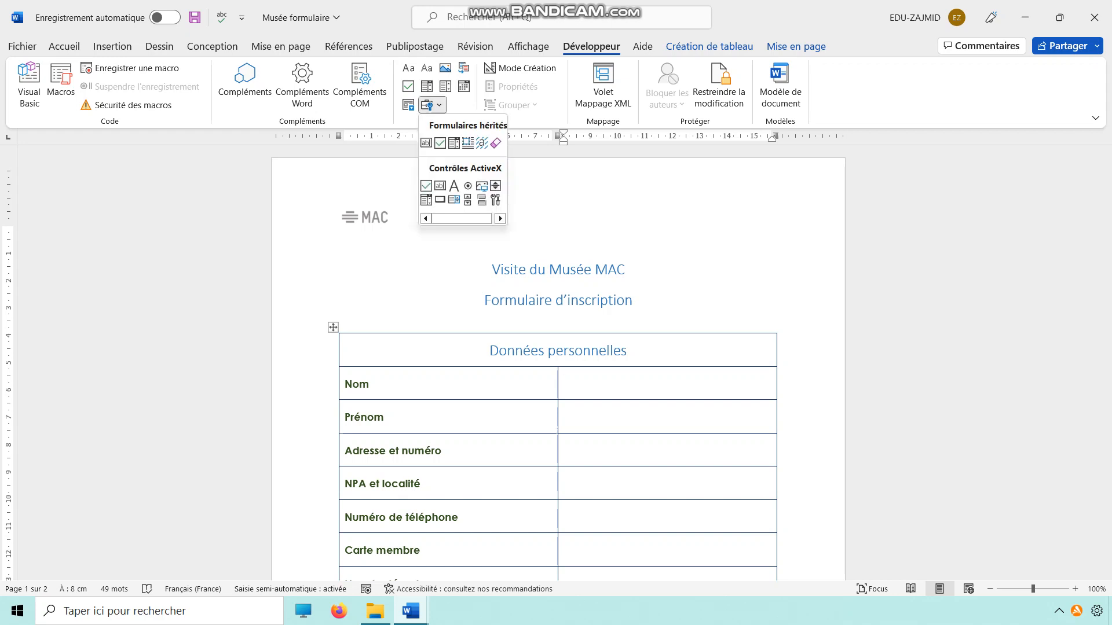
{"action": "left_click", "coordinate": [426, 142]}
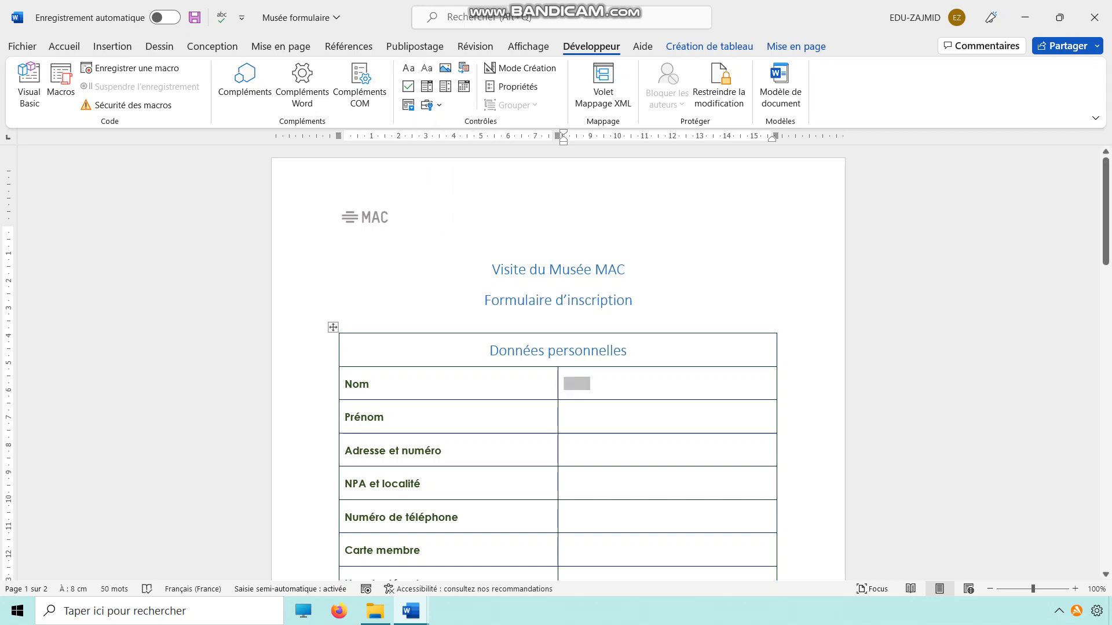
{"action": "left_click", "coordinate": [576, 383]}
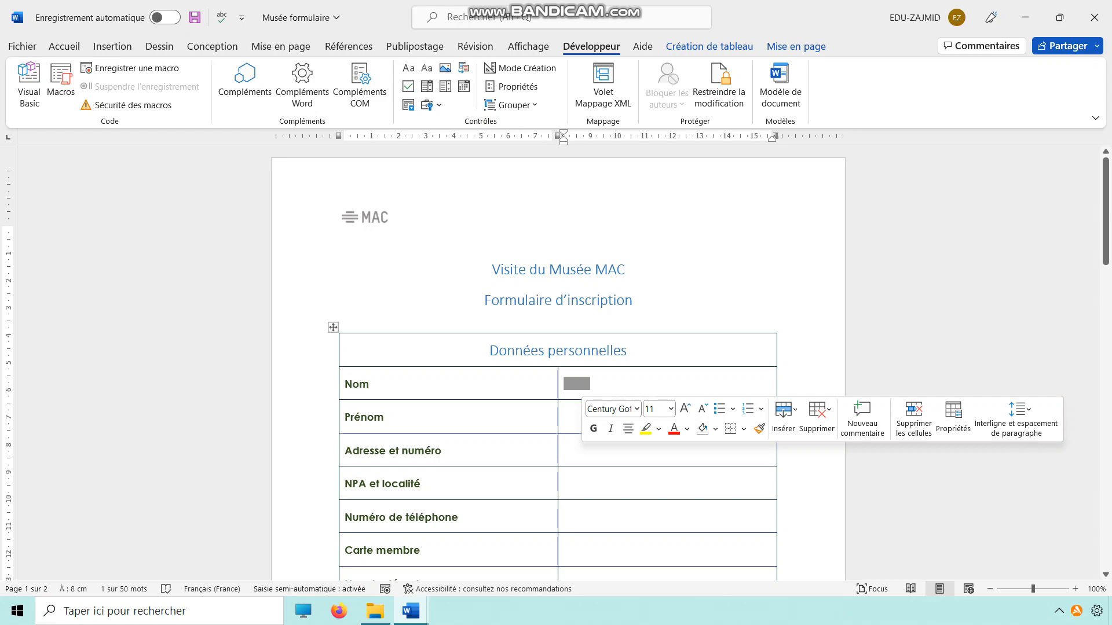
Check the participant name requirement in Consignes musée v2 and return to the Musée formulaire document.
{"action": "mouse_move", "coordinate": [410, 611]}
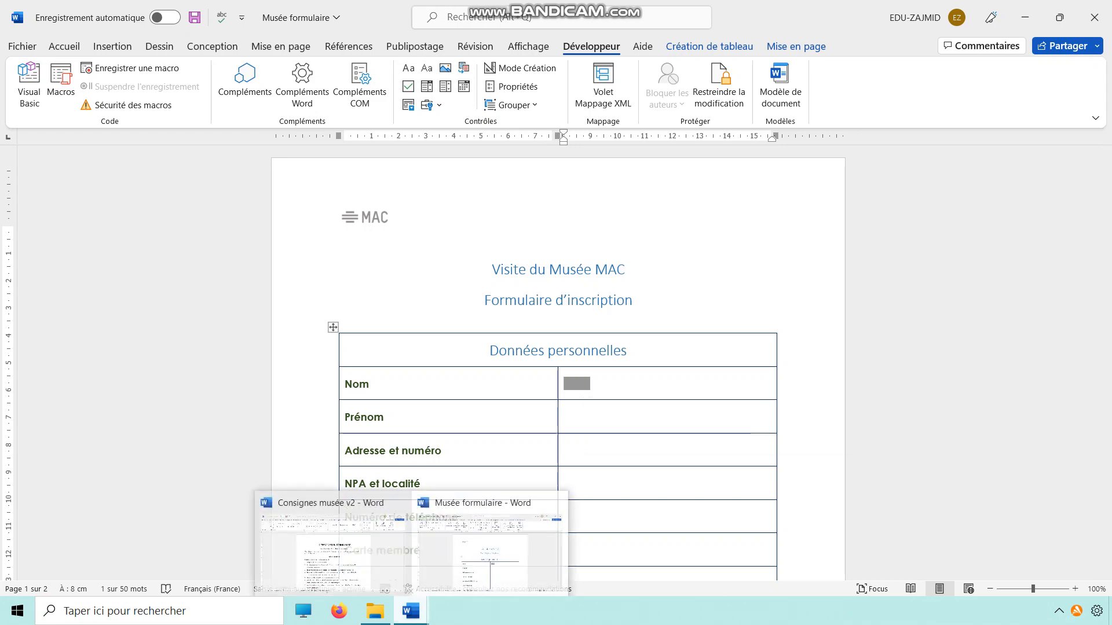
{"action": "left_click", "coordinate": [359, 533]}
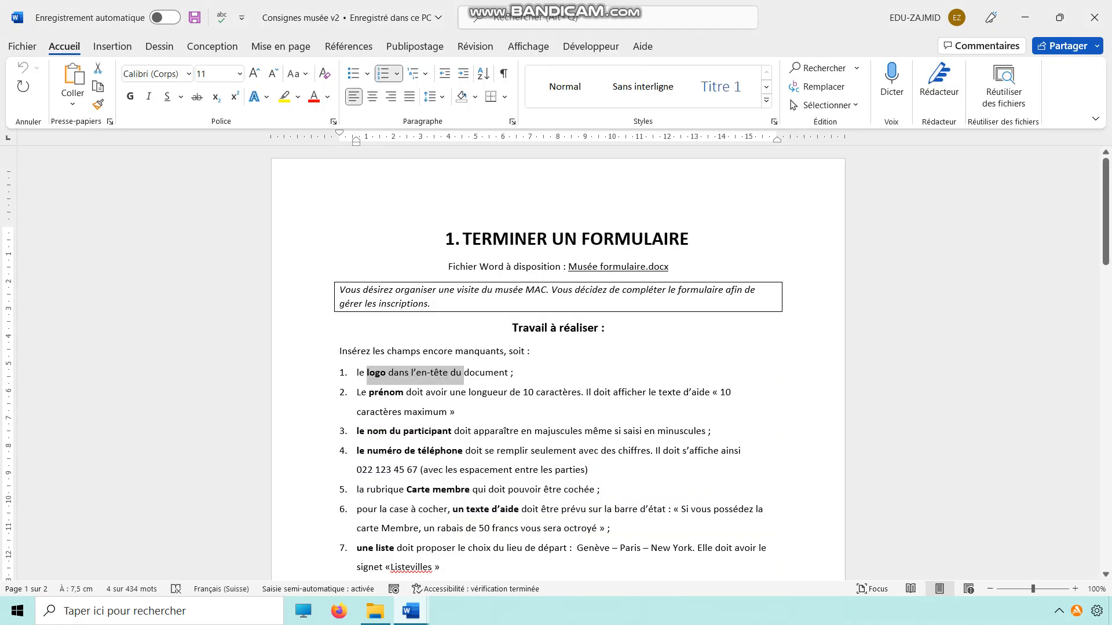
{"action": "left_click_drag", "start_coordinate": [369, 392], "coordinate": [583, 431]}
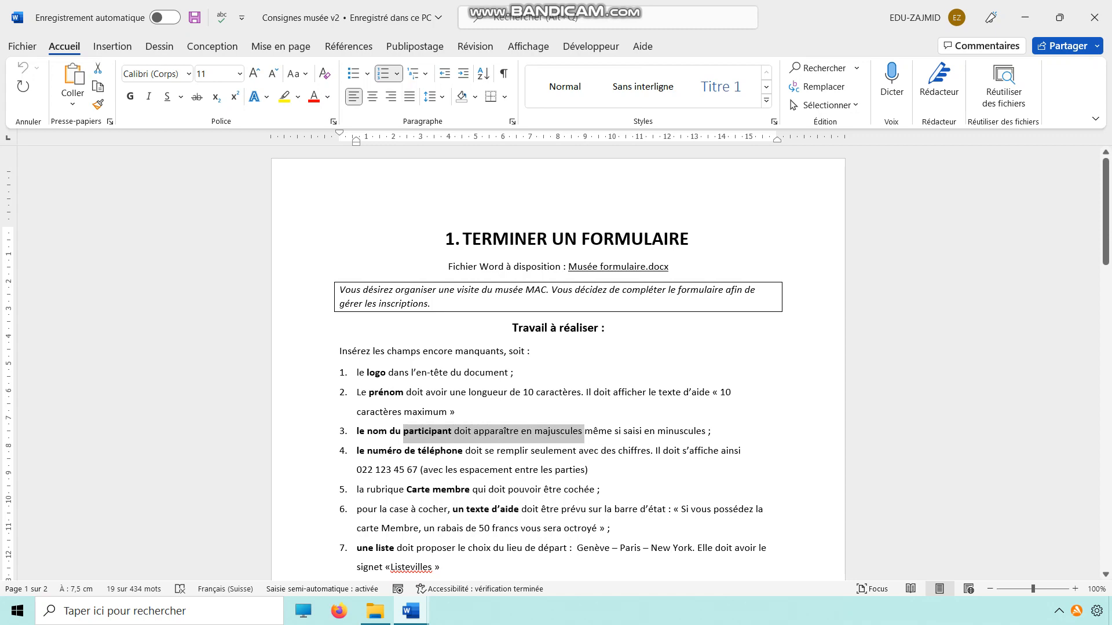
{"action": "left_click", "coordinate": [1025, 18]}
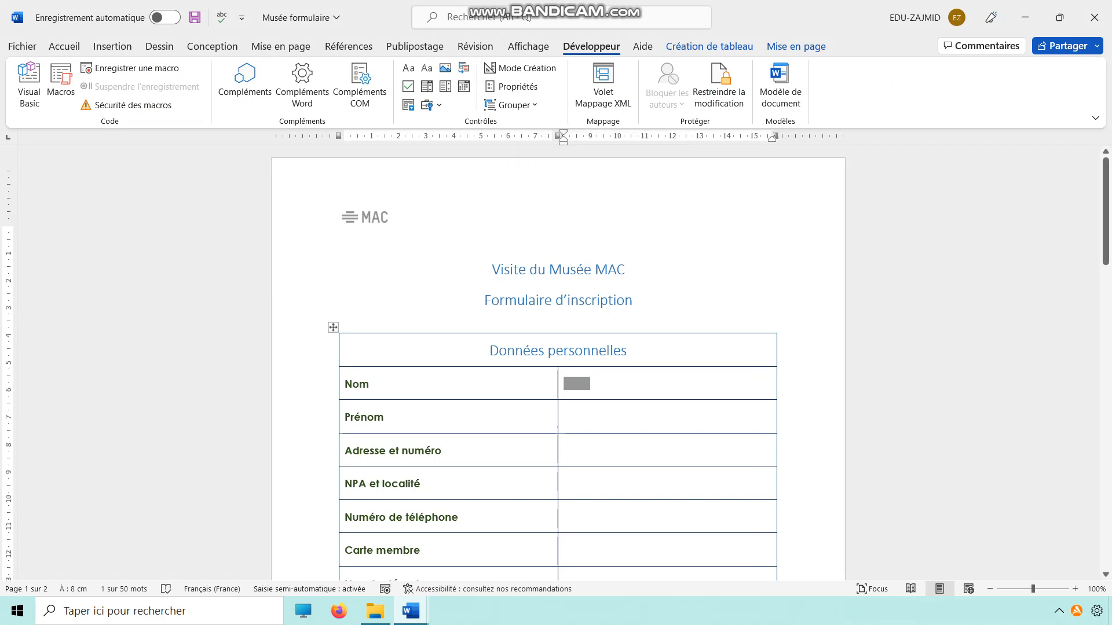
Set the text format of the Nom form field to Majuscules.
{"action": "right_click", "coordinate": [576, 384]}
{"action": "left_click", "coordinate": [607, 283]}
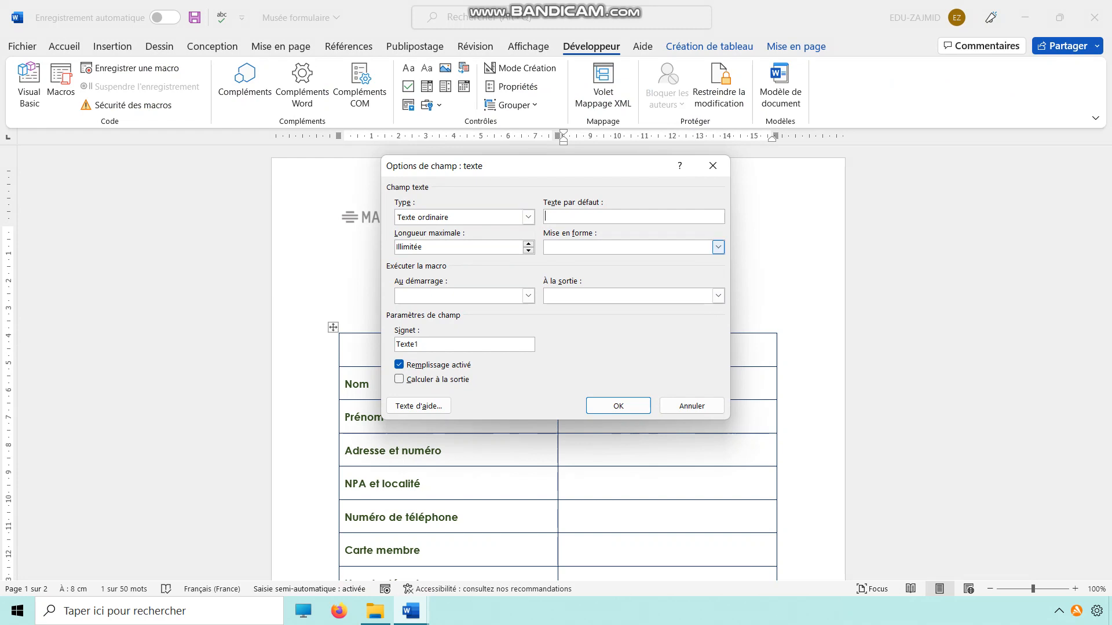
{"action": "left_click", "coordinate": [718, 247]}
{"action": "left_click", "coordinate": [573, 261]}
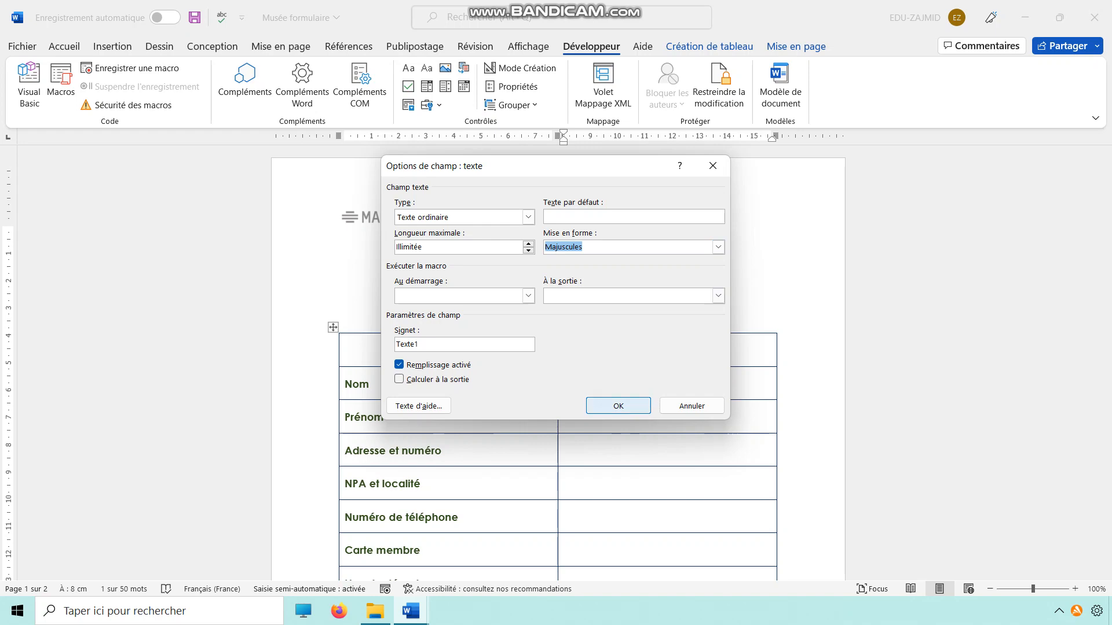
{"action": "left_click", "coordinate": [618, 406]}
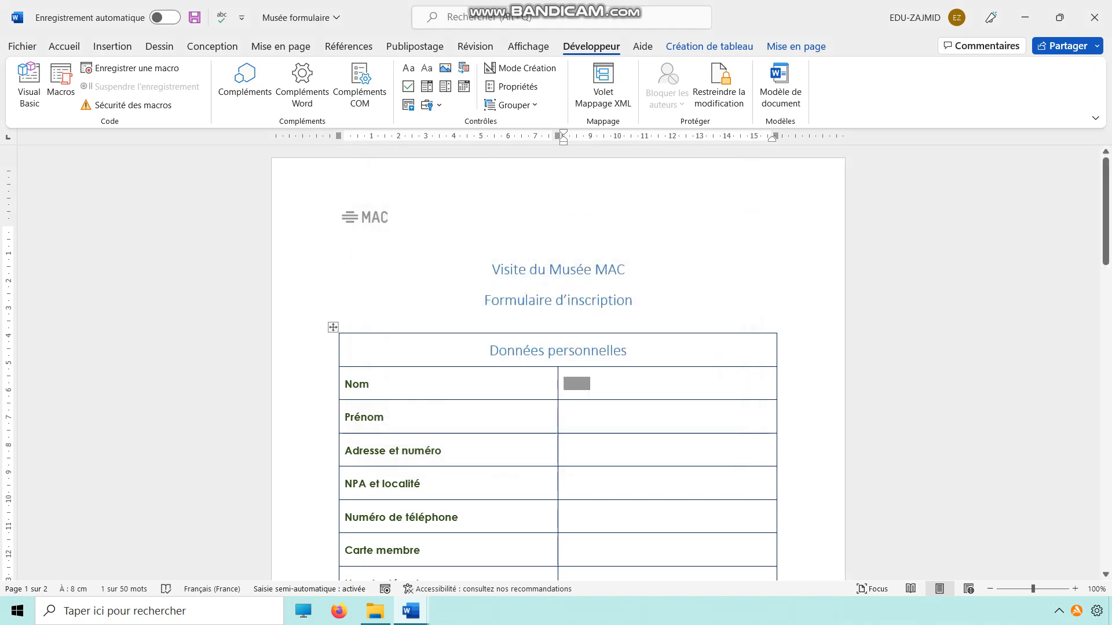
Copy the help text "10 caractères maximum" from the prénom requirement in Consignes musée v2 and return to the form.
{"action": "mouse_move", "coordinate": [410, 611]}
{"action": "left_click", "coordinate": [333, 556]}
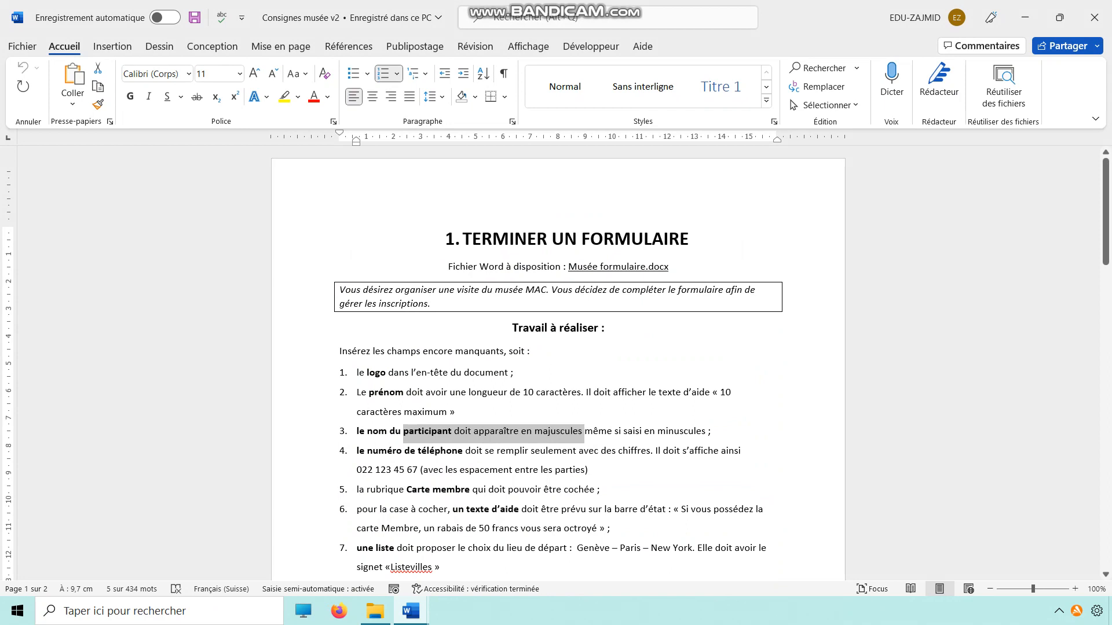
{"action": "left_click_drag", "start_coordinate": [523, 394], "coordinate": [612, 394]}
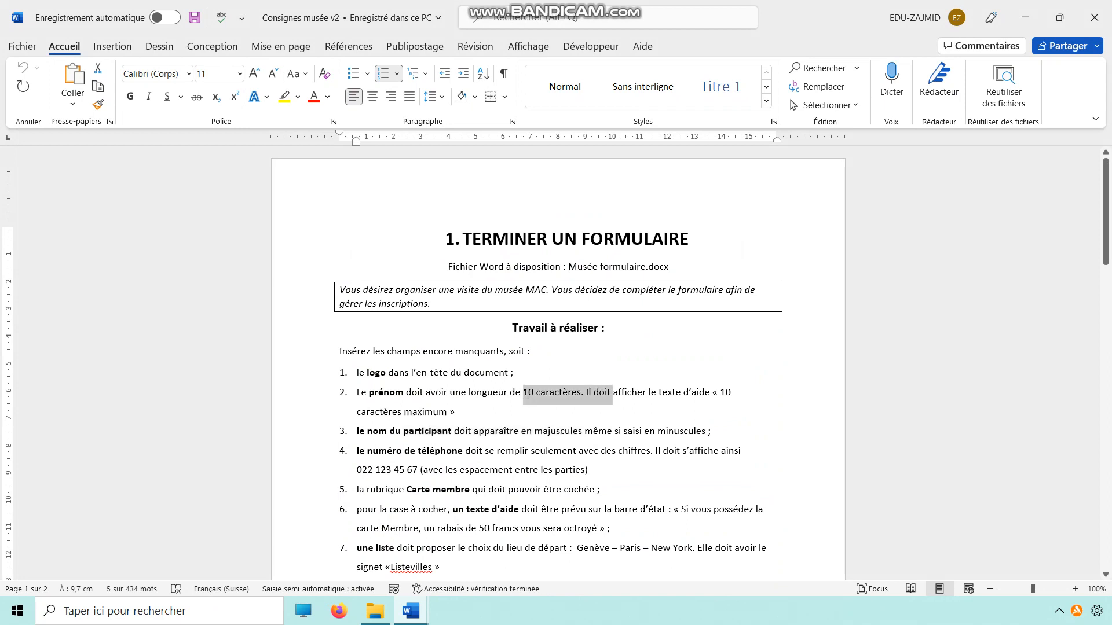
{"action": "mouse_move", "coordinate": [450, 412]}
{"action": "left_mouse_down"}
{"action": "mouse_move", "coordinate": [359, 394]}
{"action": "mouse_move", "coordinate": [726, 394]}
{"action": "mouse_move", "coordinate": [447, 412]}
{"action": "left_mouse_up"}
{"action": "left_click", "coordinate": [720, 394]}
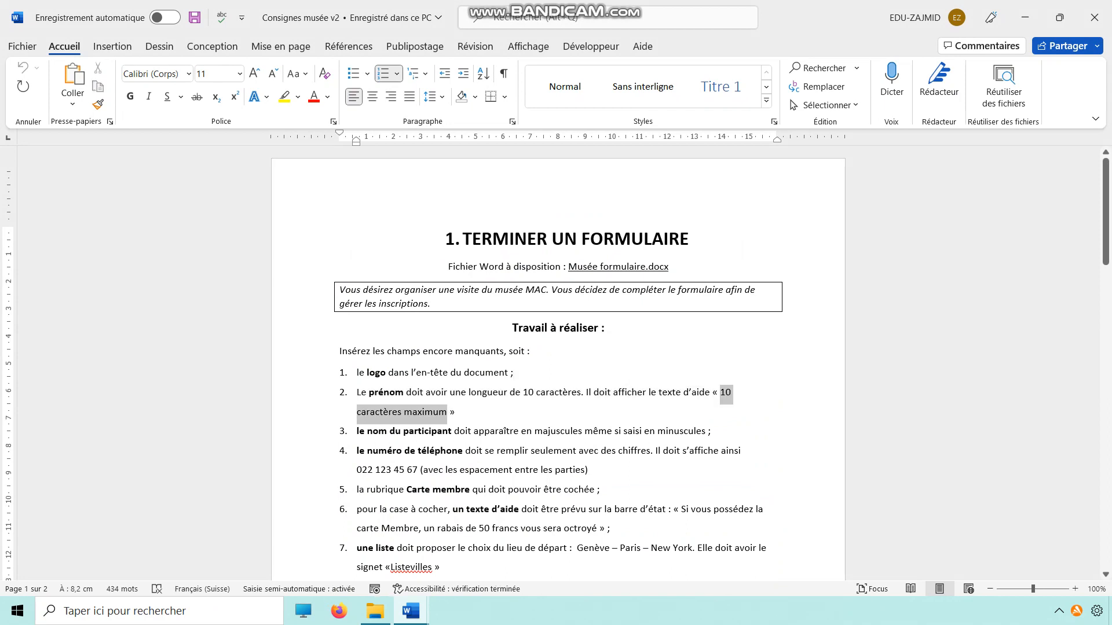
{"action": "left_click", "coordinate": [1025, 17]}
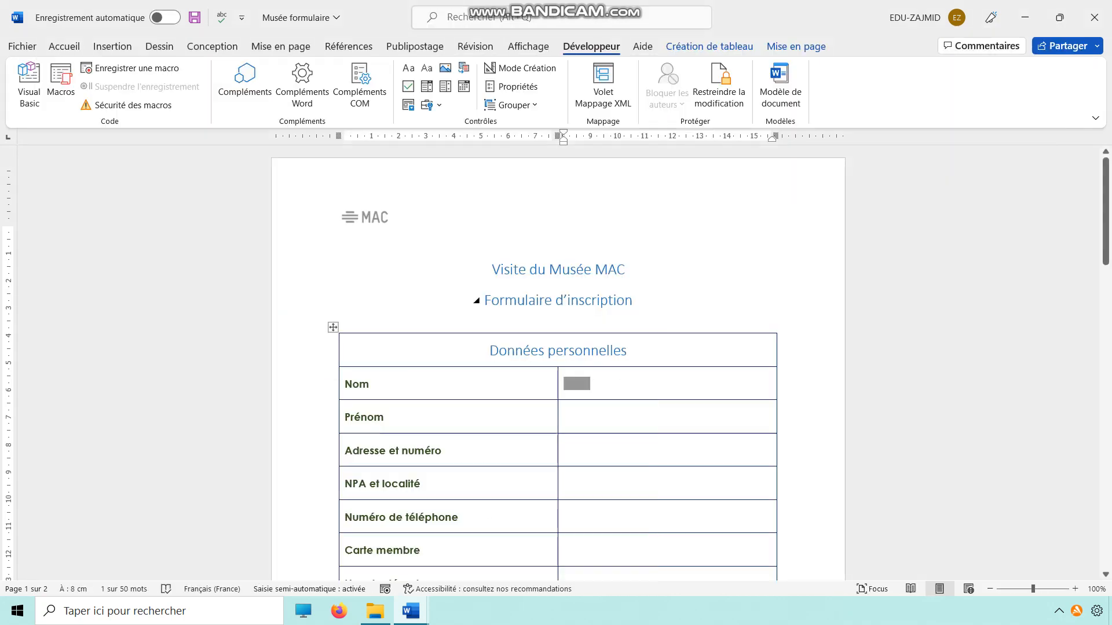
Insert a legacy text form field beside Prénom and limit its maximum length to 10 characters.
{"action": "left_click", "coordinate": [570, 418]}
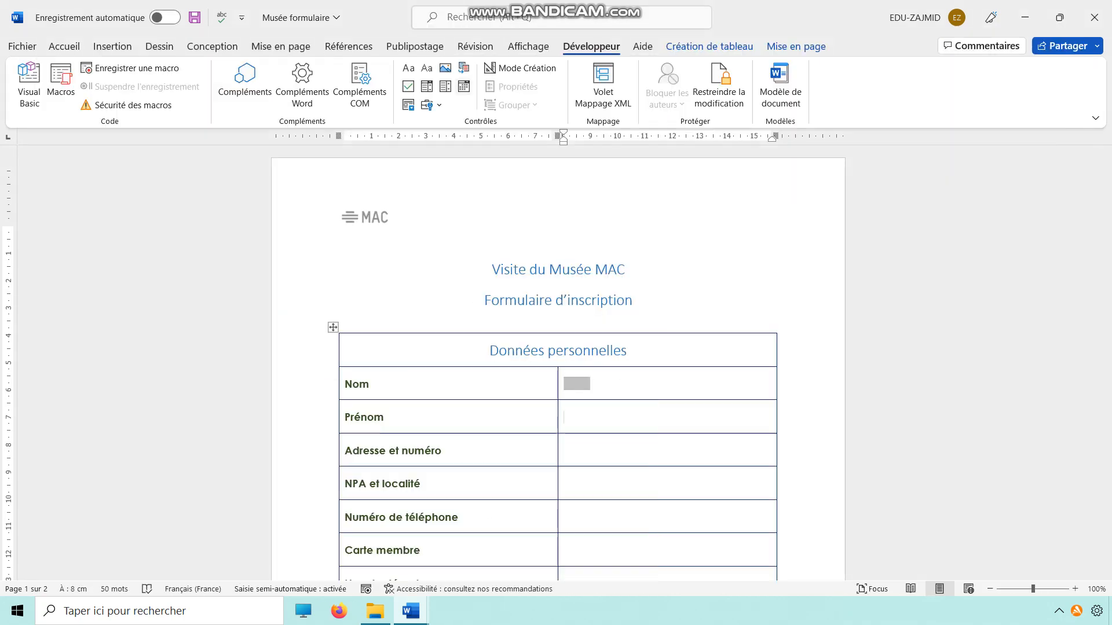
{"action": "left_click", "coordinate": [431, 105]}
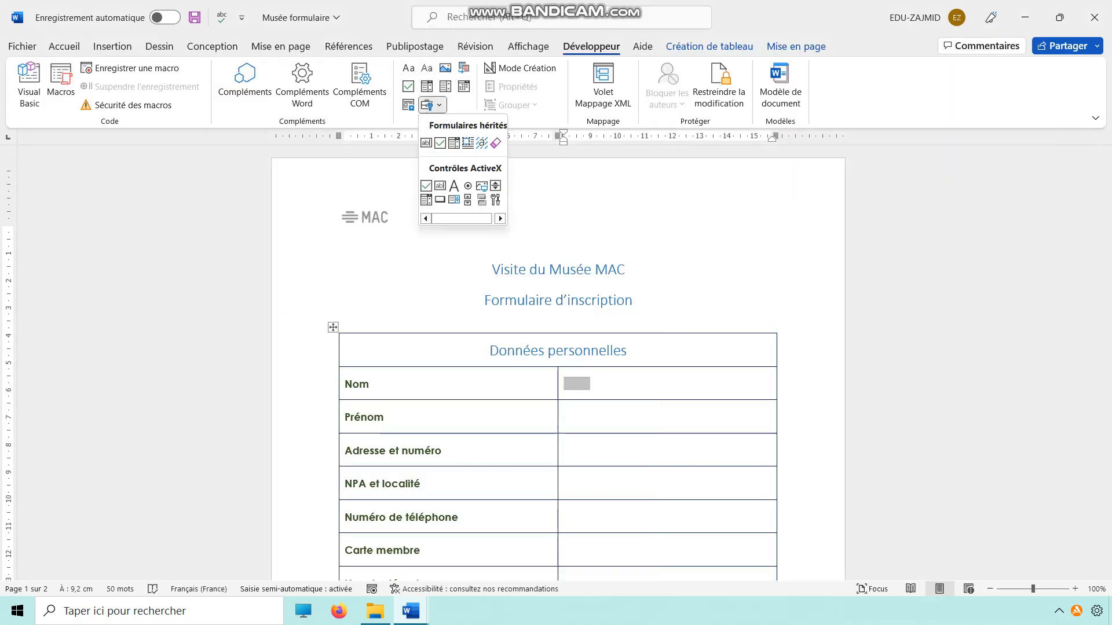
{"action": "left_click", "coordinate": [426, 142]}
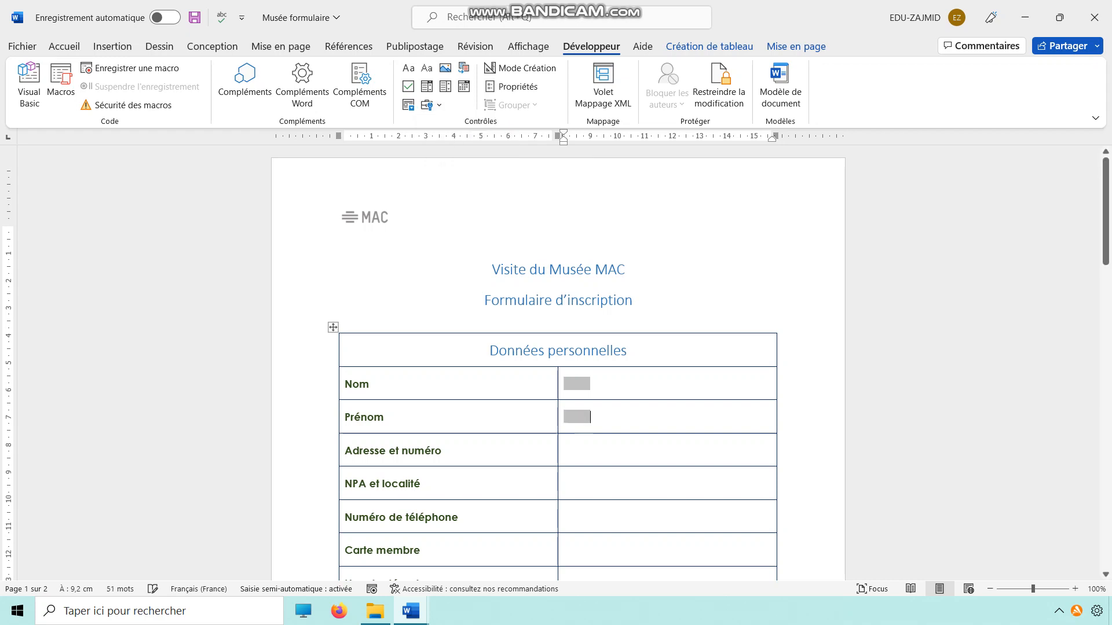
{"action": "left_click", "coordinate": [576, 417]}
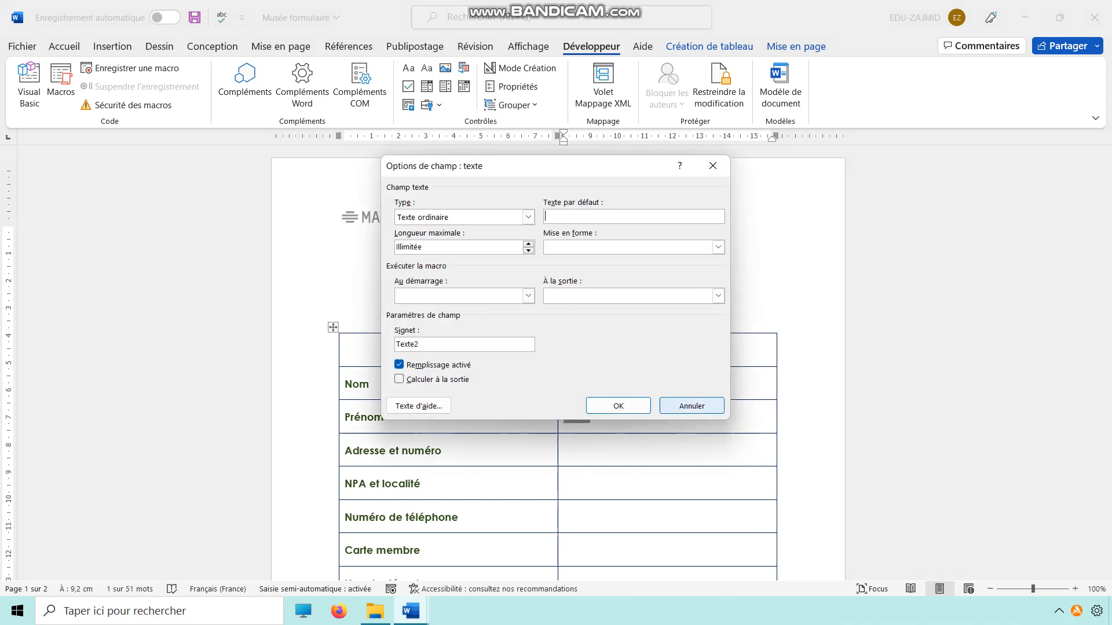
{"action": "left_click", "coordinate": [512, 86]}
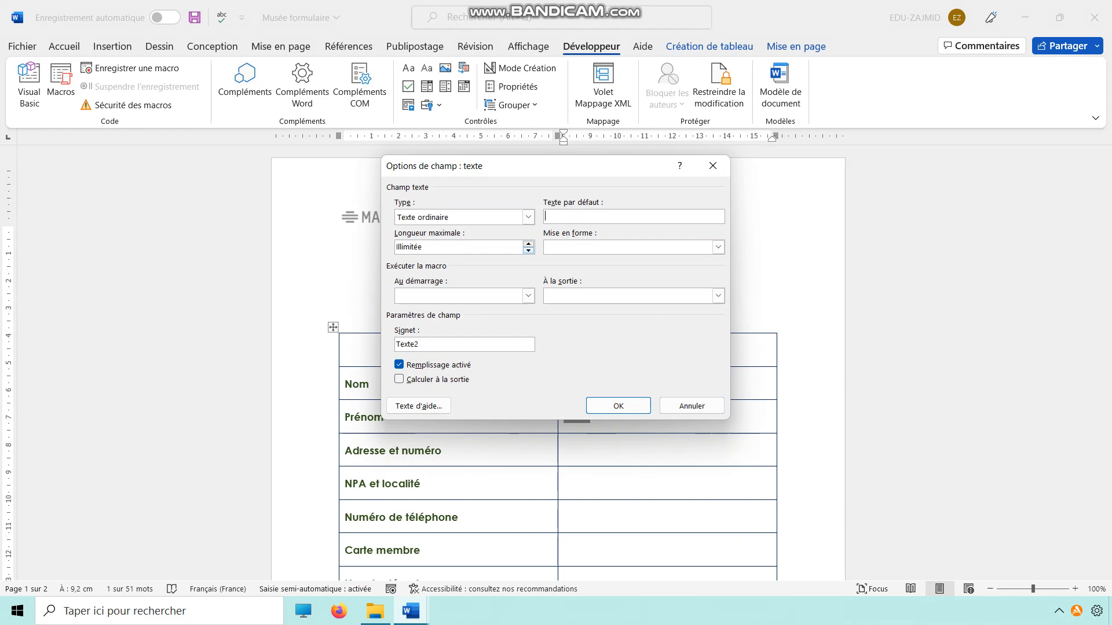
{"action": "left_click", "coordinate": [528, 251]}
{"action": "left_click", "coordinate": [528, 243]}
Add the custom status bar help text "10 caractères maximum" to the Prénom field and apply the field options.
{"action": "left_click", "coordinate": [418, 406]}
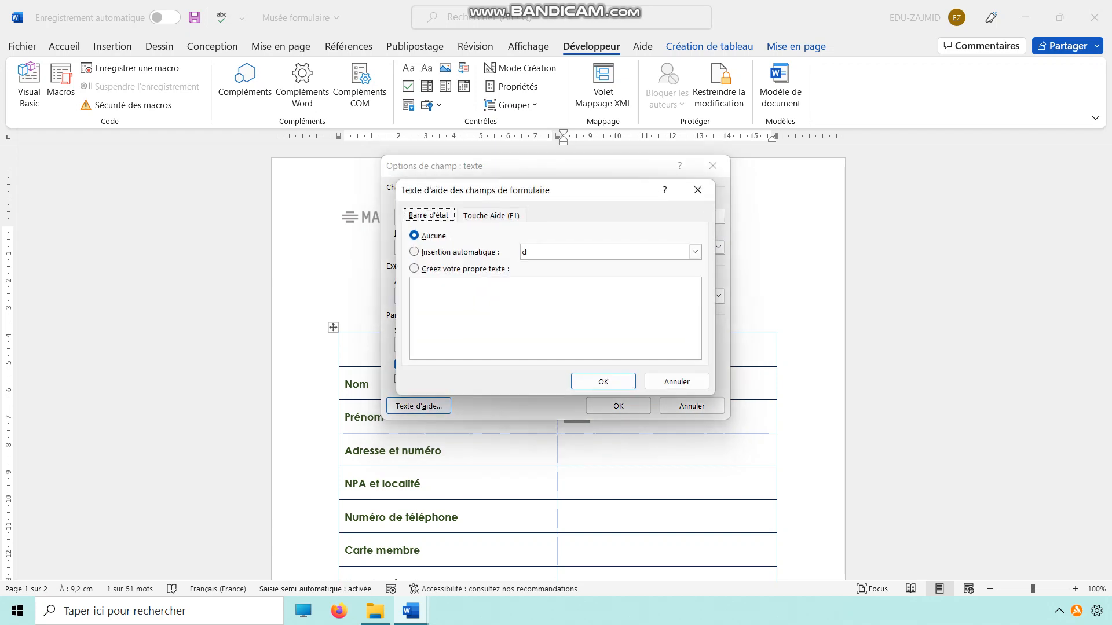
{"action": "left_click", "coordinate": [414, 269]}
{"action": "right_click", "coordinate": [441, 300]}
{"action": "left_click", "coordinate": [476, 343]}
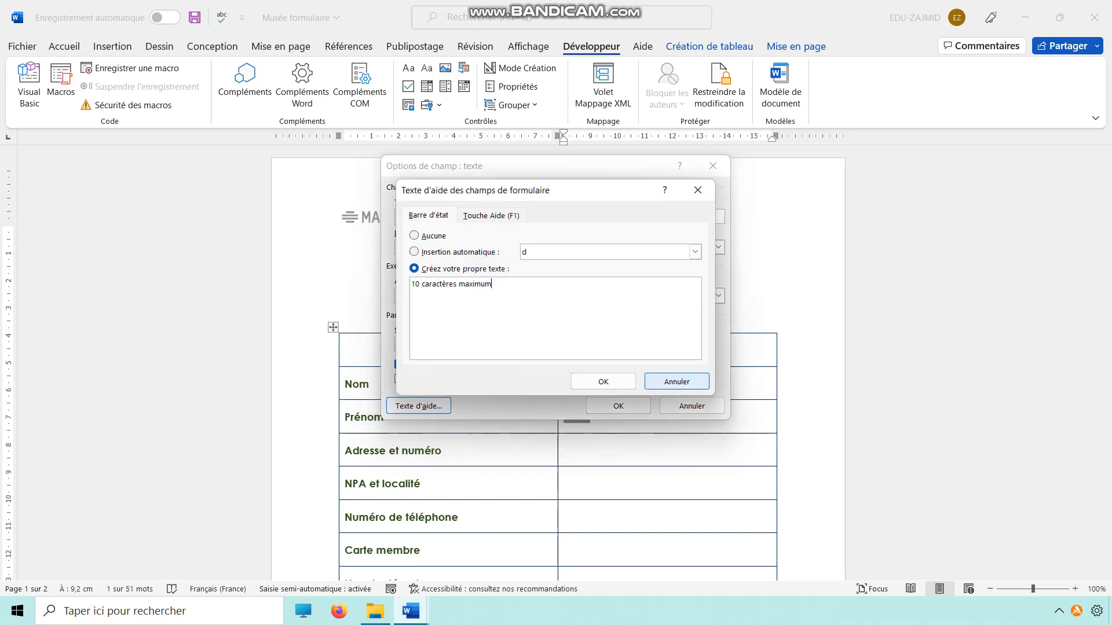
{"action": "key", "text": "Return"}
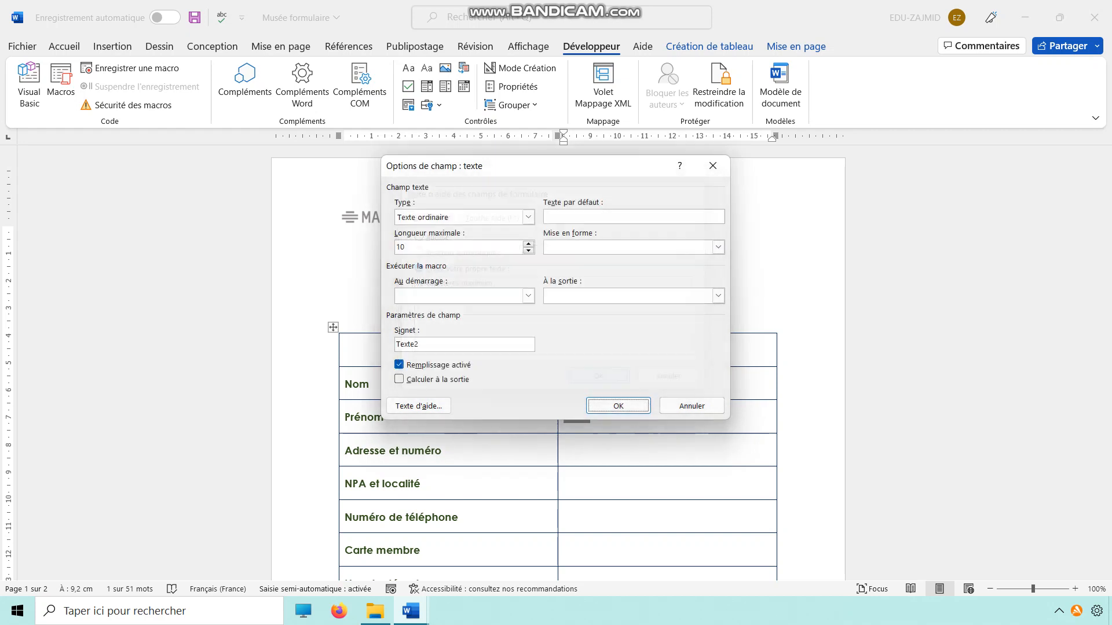
{"action": "key", "text": "Return"}
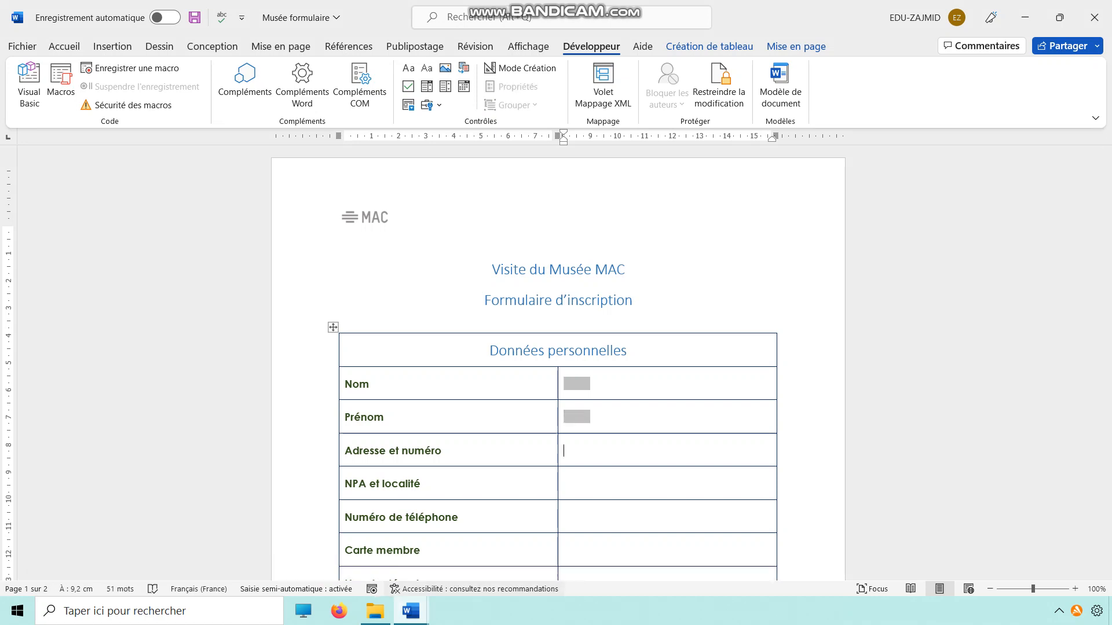
Review the participant name and telephone number requirements in Consignes musée v2 and return to the form.
{"action": "mouse_move", "coordinate": [411, 611]}
{"action": "left_click", "coordinate": [334, 544]}
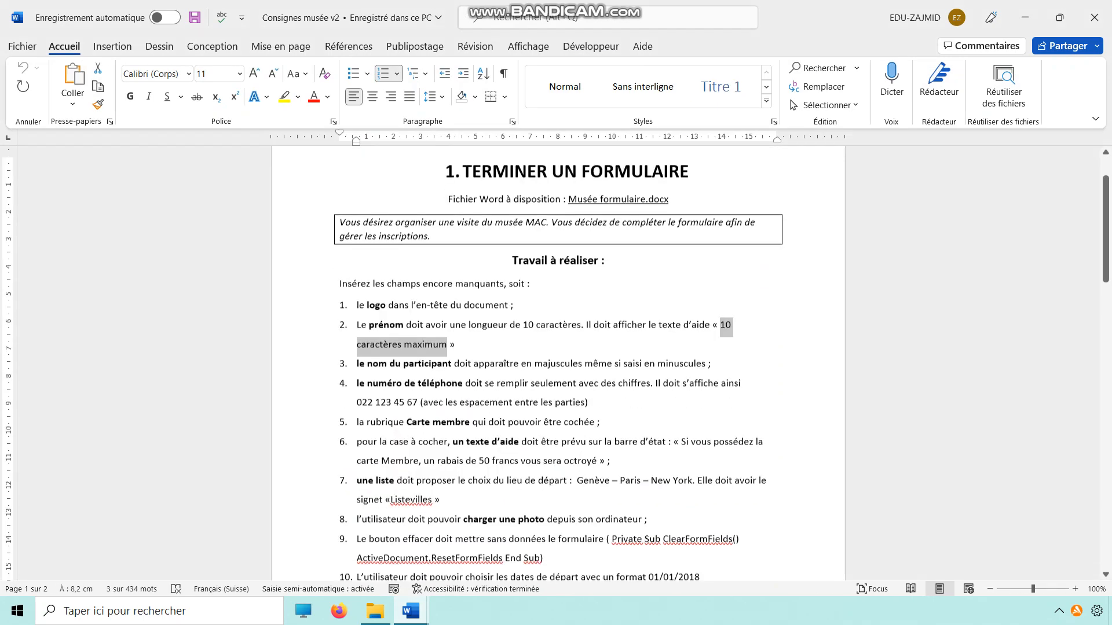
{"action": "left_click_drag", "start_coordinate": [388, 361], "coordinate": [708, 362]}
{"action": "left_click_drag", "start_coordinate": [417, 381], "coordinate": [578, 381]}
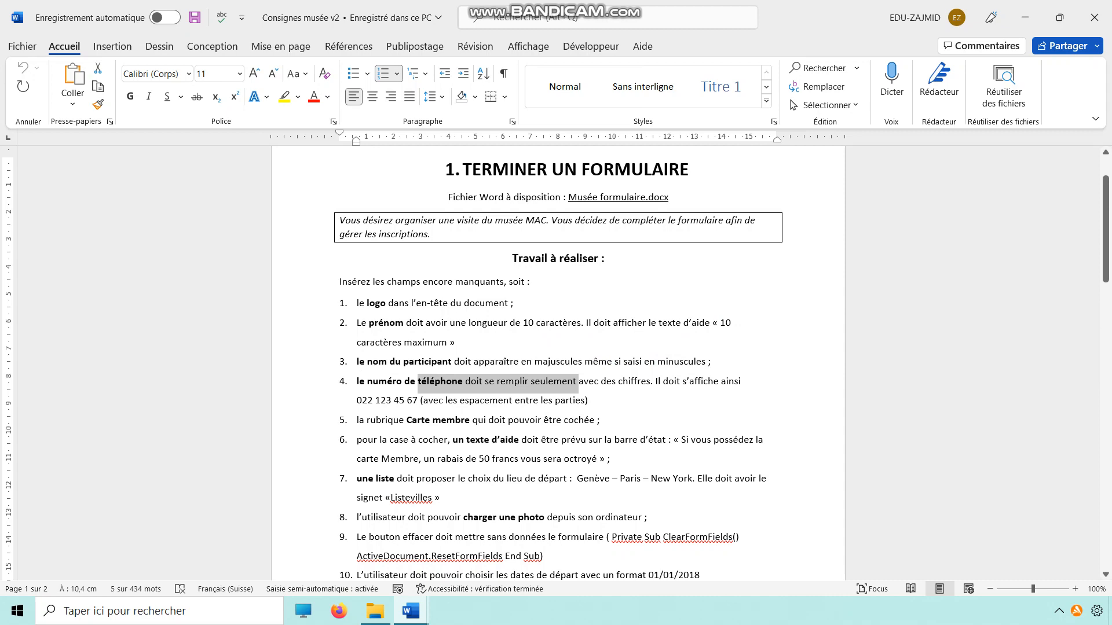
{"action": "left_click", "coordinate": [405, 400]}
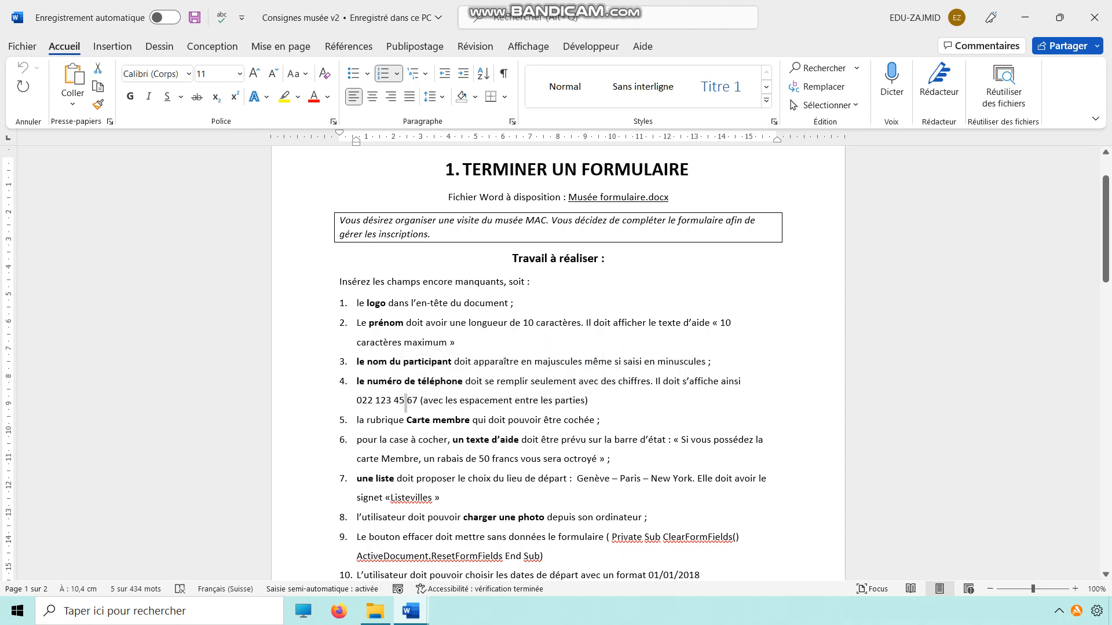
{"action": "left_click", "coordinate": [1024, 17]}
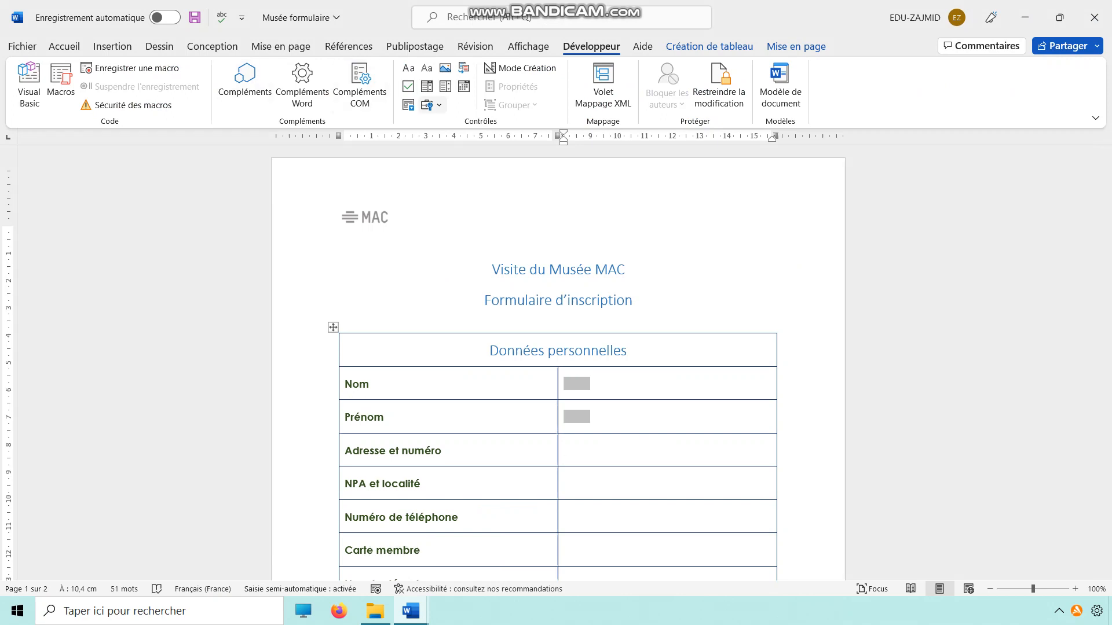
Insert legacy text form fields in the cells beside Adresse et numéro, NPA et localité and Numéro de téléphone.
{"action": "left_click", "coordinate": [432, 105]}
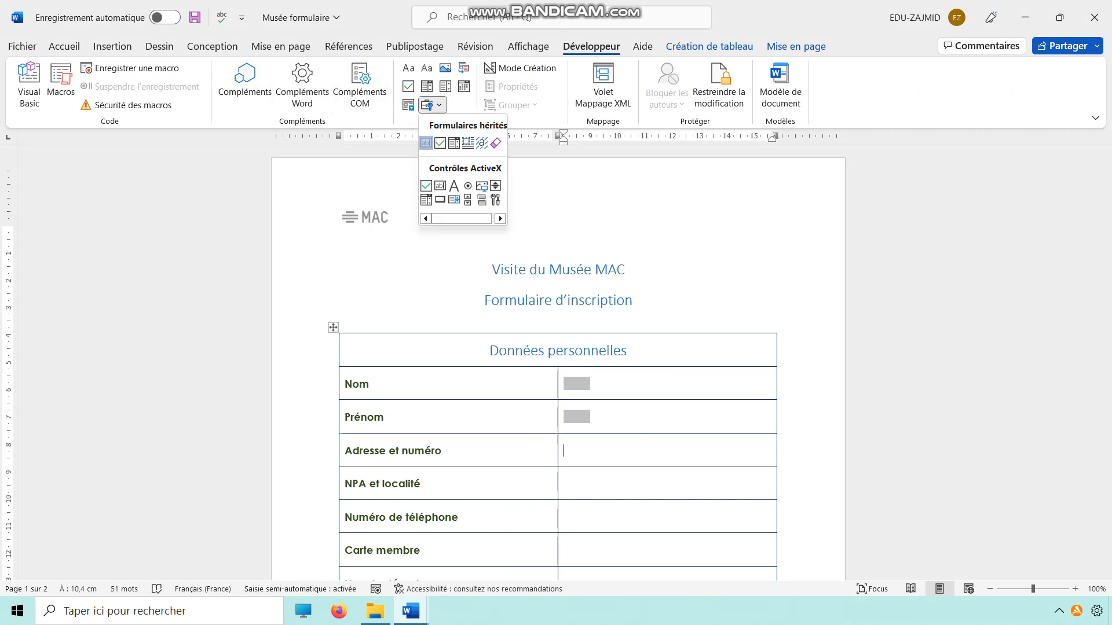
{"action": "left_click", "coordinate": [426, 142]}
{"action": "left_click", "coordinate": [563, 484]}
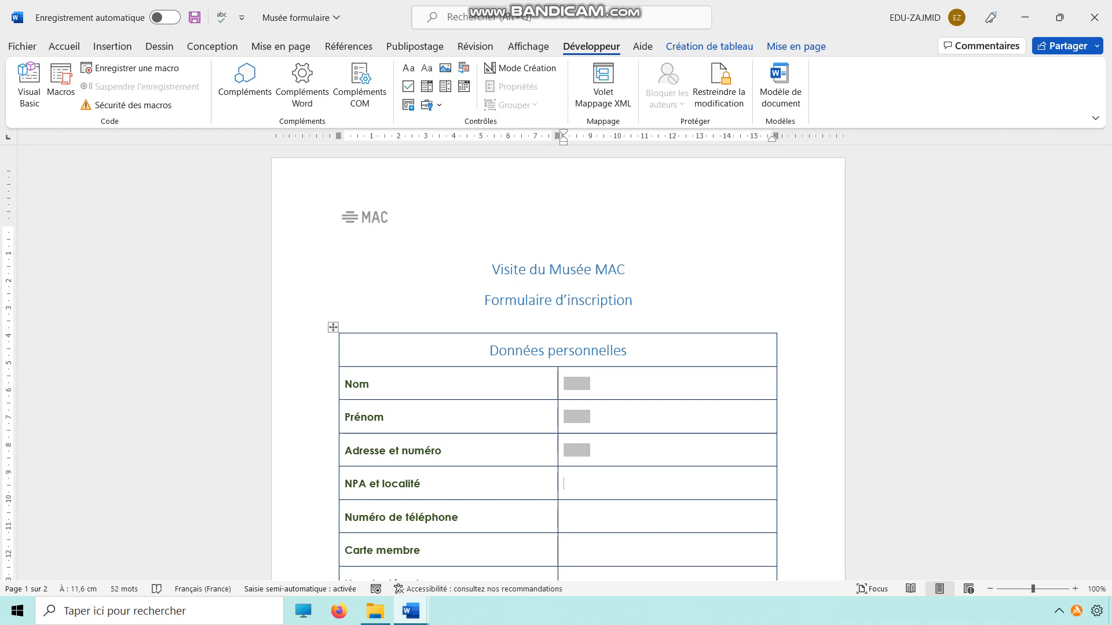
{"action": "left_click", "coordinate": [428, 105]}
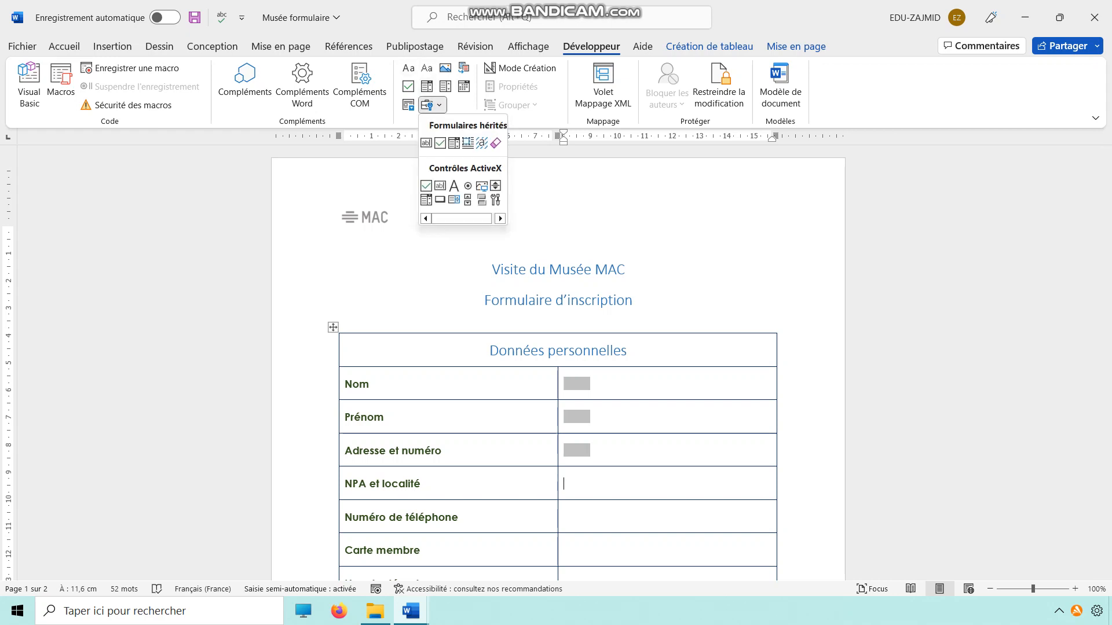
{"action": "left_click", "coordinate": [426, 142]}
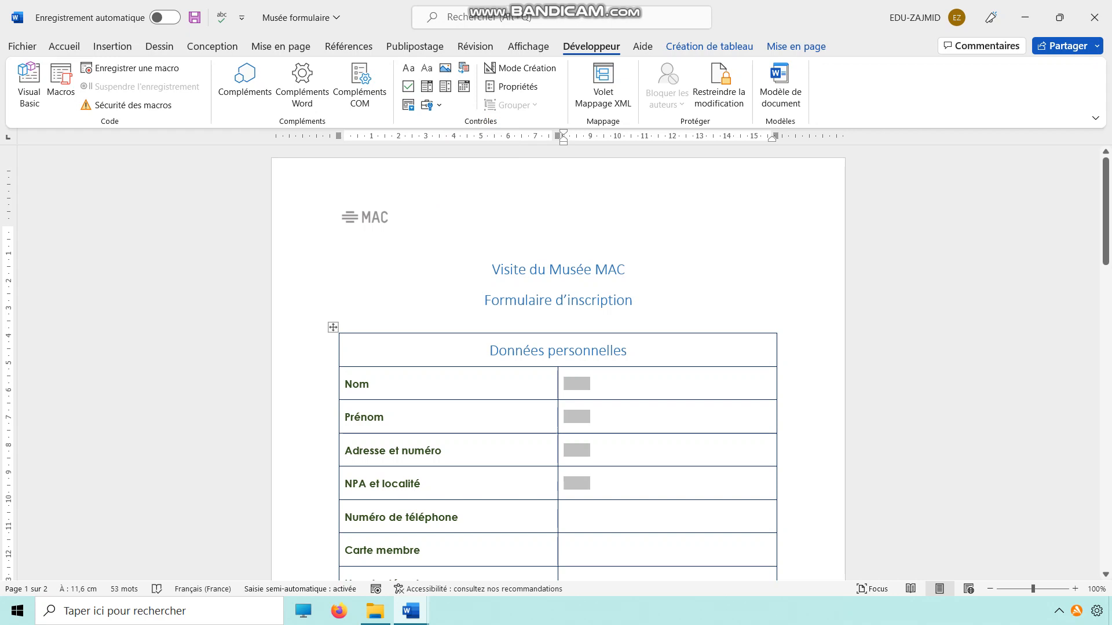
{"action": "left_click", "coordinate": [564, 517]}
{"action": "left_click", "coordinate": [429, 105]}
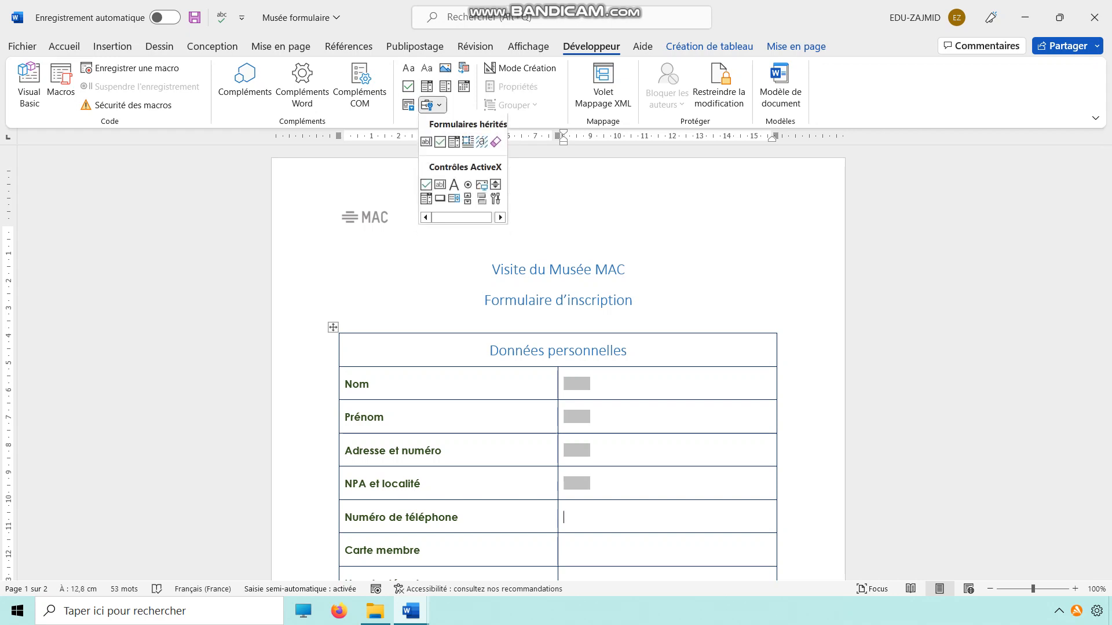
{"action": "left_click", "coordinate": [426, 143]}
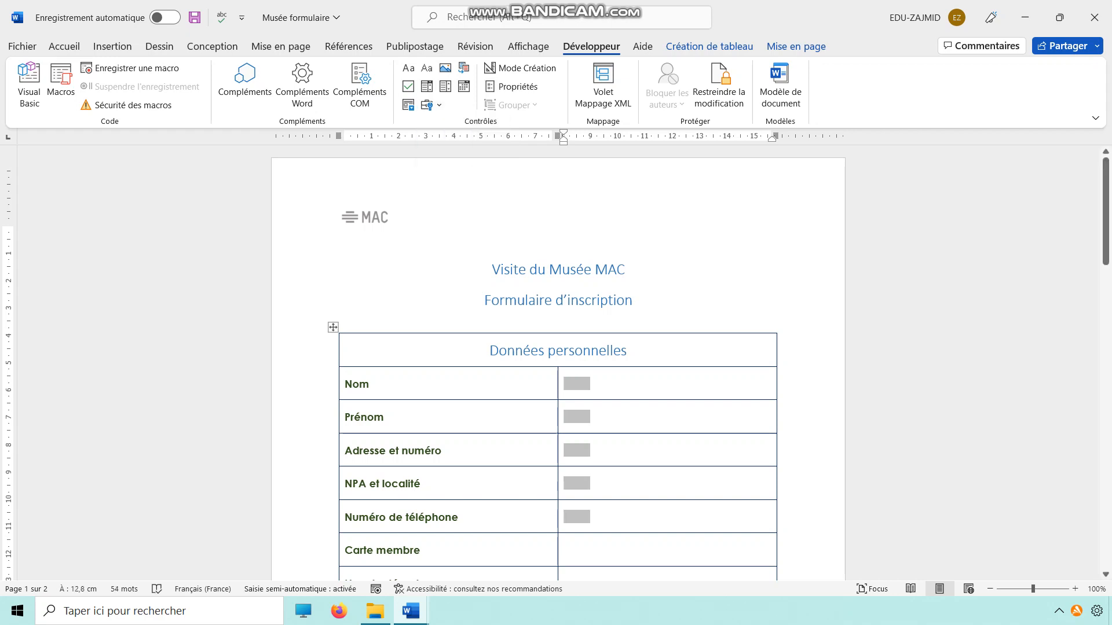
Set the Numéro de téléphone field's type to Nombre and choose the # ##0 number format.
{"action": "left_click", "coordinate": [577, 517]}
{"action": "left_click", "coordinate": [512, 87]}
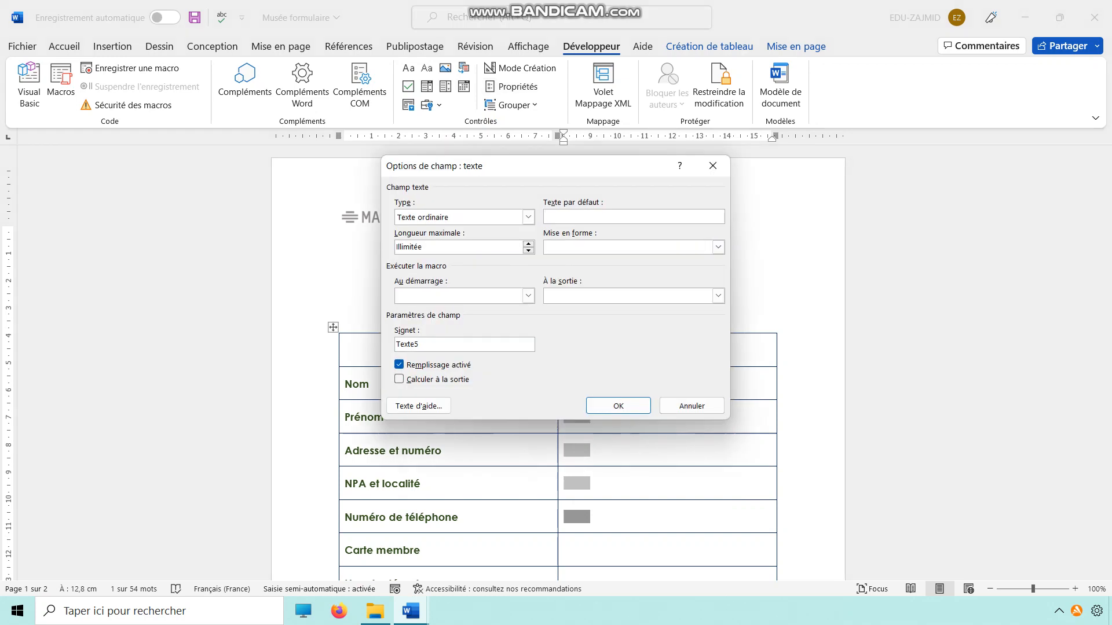
{"action": "left_click", "coordinate": [528, 217]}
{"action": "left_click", "coordinate": [457, 240]}
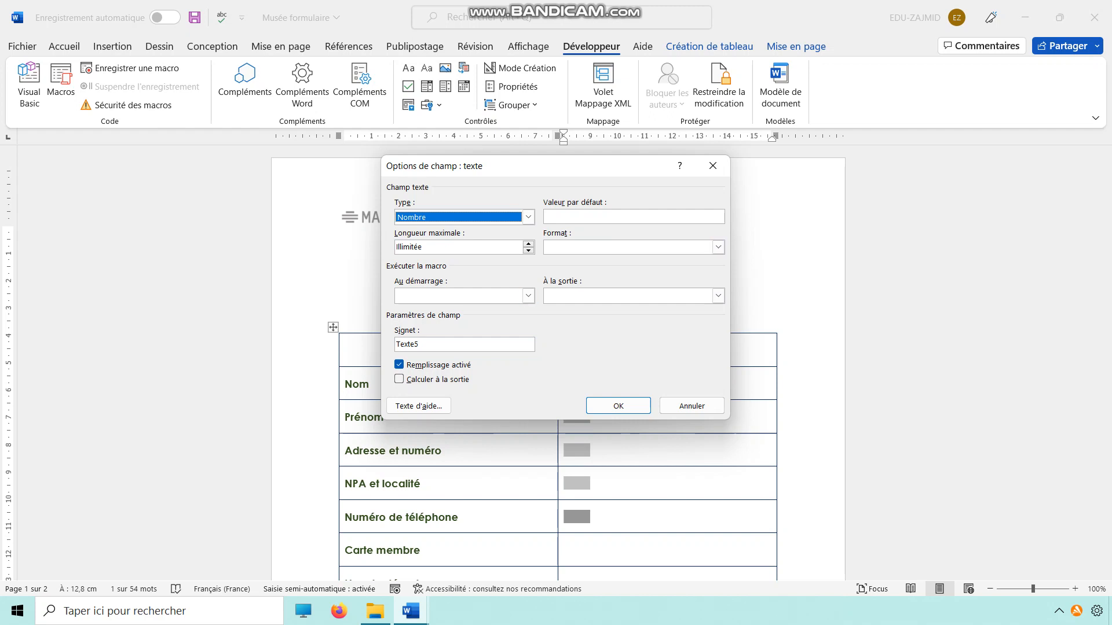
{"action": "left_click", "coordinate": [718, 247]}
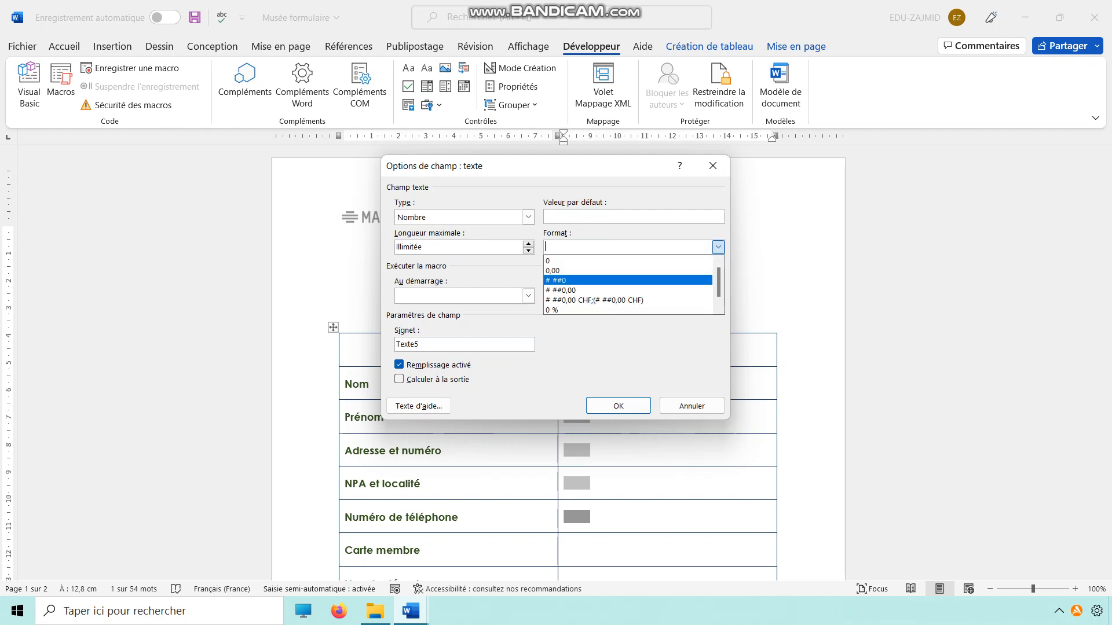
{"action": "key", "text": "Return"}
{"action": "left_click", "coordinate": [574, 248]}
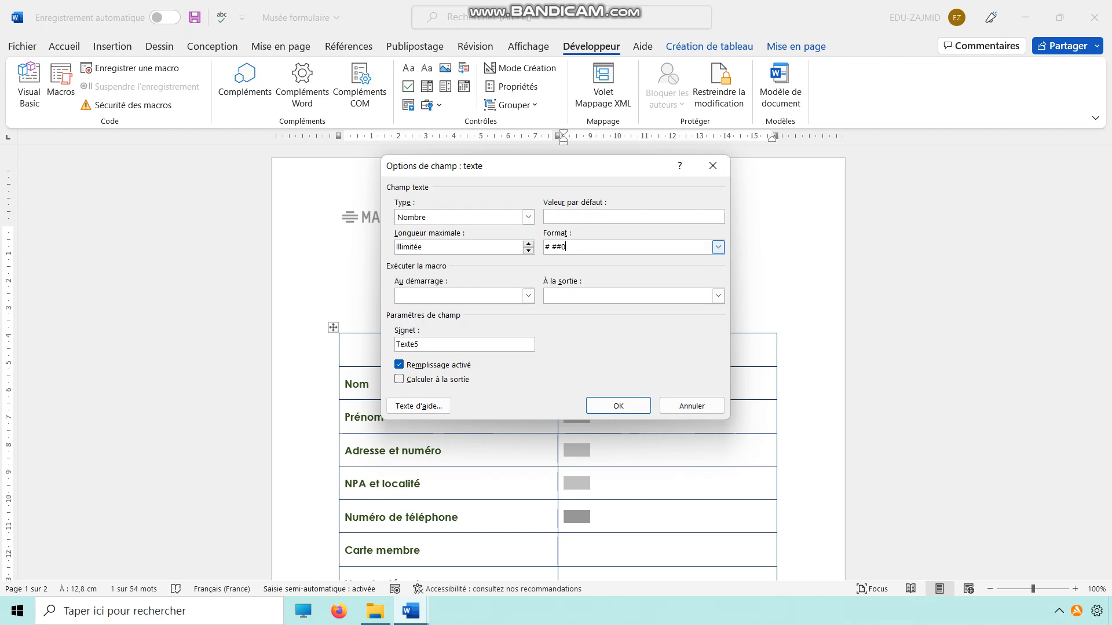
{"action": "left_click_drag", "start_coordinate": [545, 247], "coordinate": [550, 247]}
{"action": "type", "text": "###"}
{"action": "left_click_drag", "start_coordinate": [575, 247], "coordinate": [570, 247]}
{"action": "type", "text": "# ## ##"}
{"action": "left_click", "coordinate": [618, 406]}
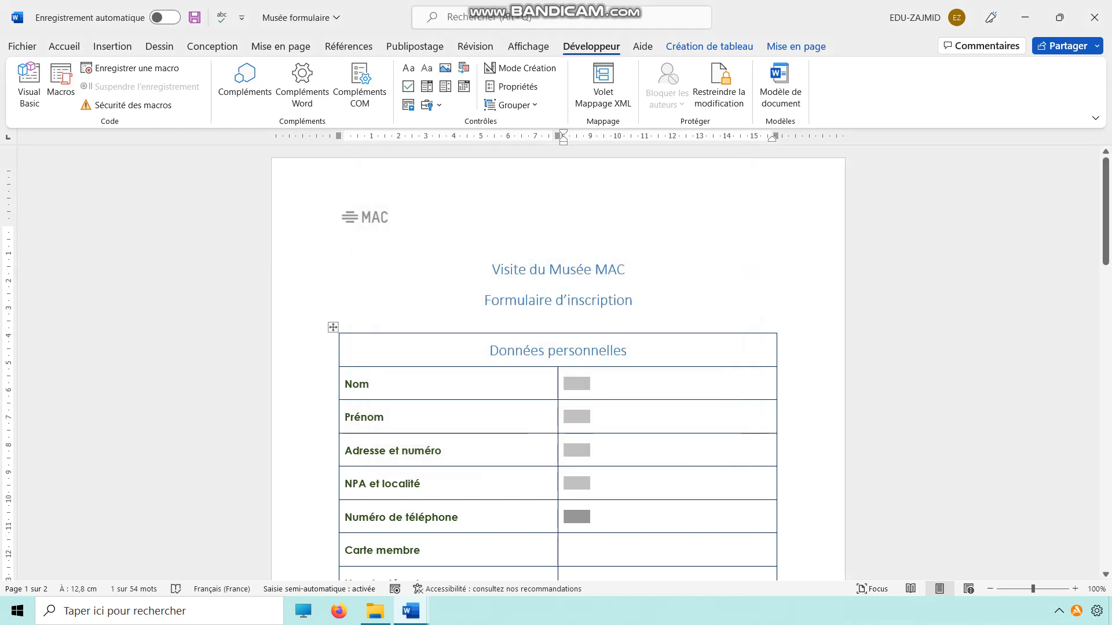
Check the Carte membre requirement in Consignes musée v2 and insert a legacy checkbox form field beside Carte membre in the form.
{"action": "left_click", "coordinate": [411, 611]}
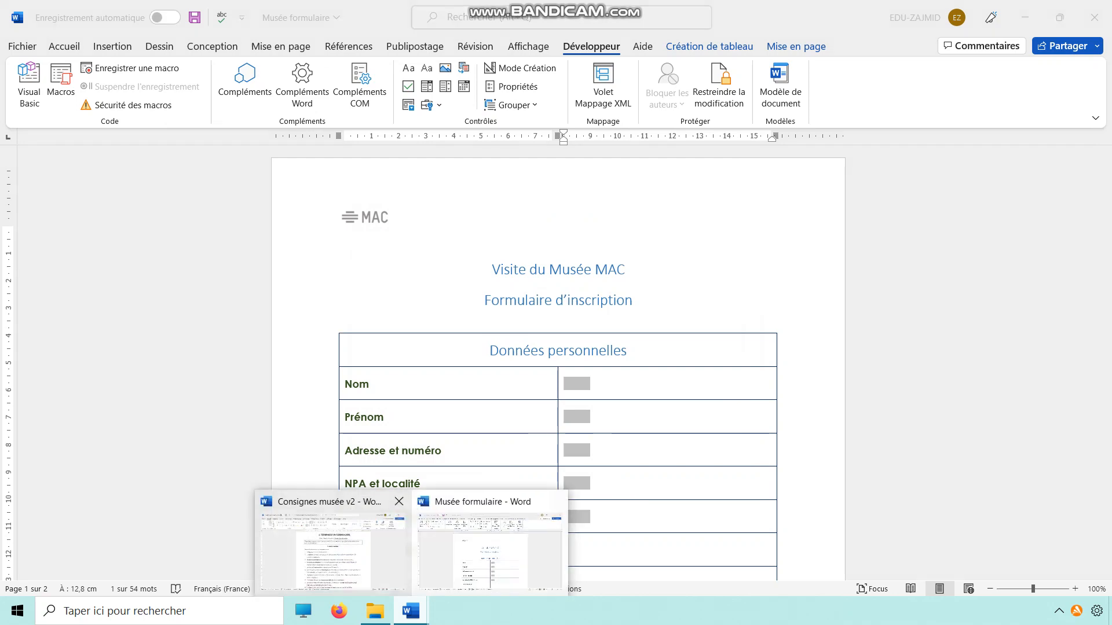
{"action": "left_click", "coordinate": [333, 550]}
{"action": "scroll", "coordinate": [406, 261], "scroll_direction": "down", "scroll_amount": 5}
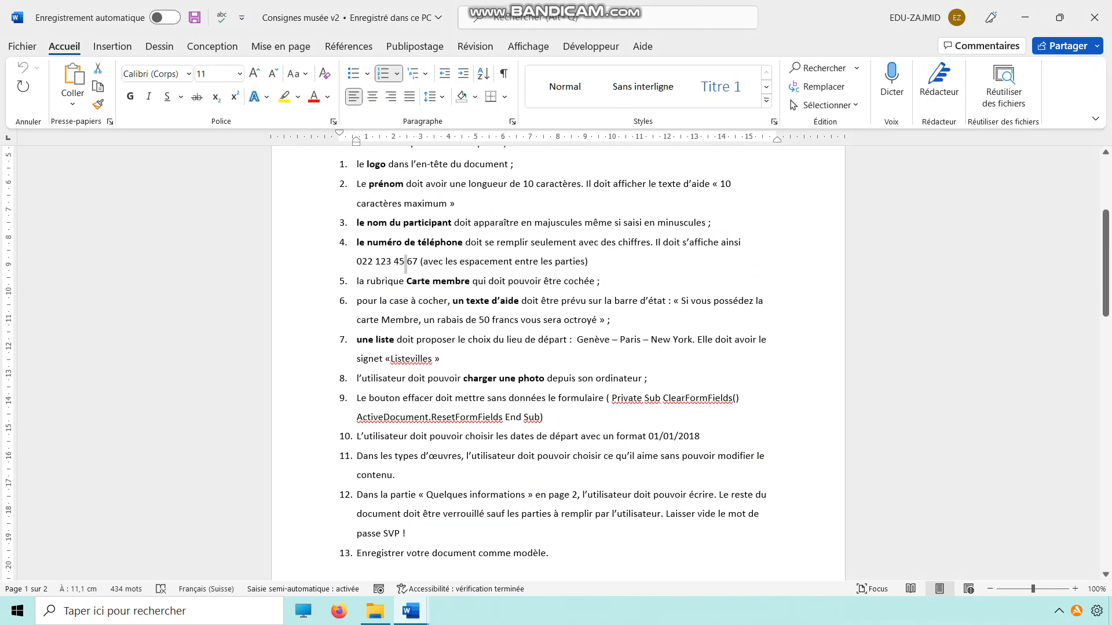
{"action": "left_click_drag", "start_coordinate": [356, 281], "coordinate": [608, 282]}
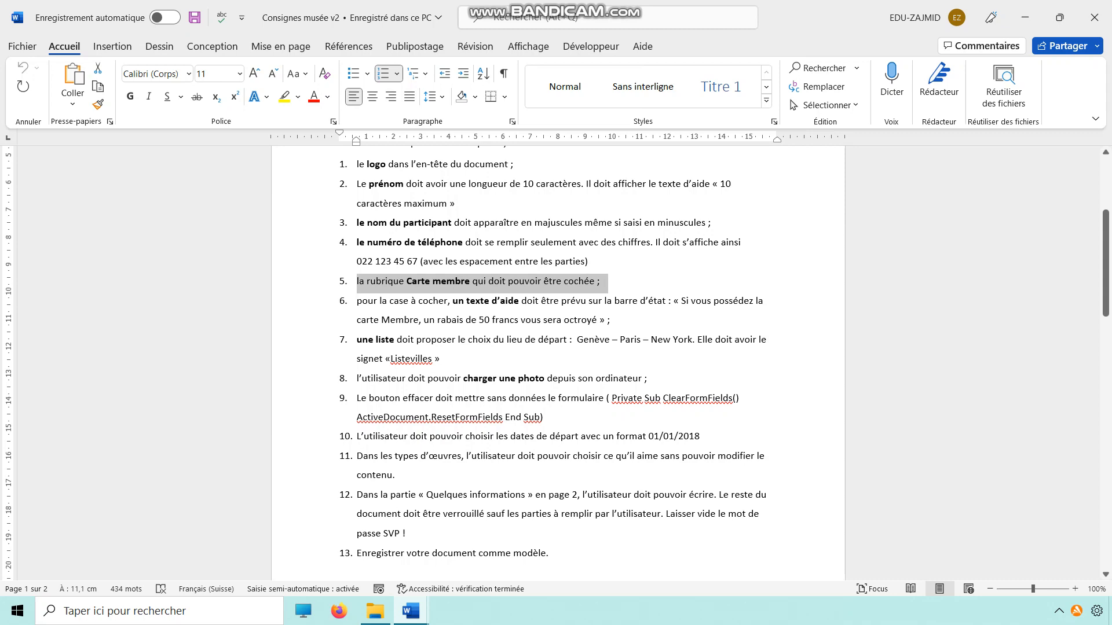
{"action": "left_click", "coordinate": [1024, 17]}
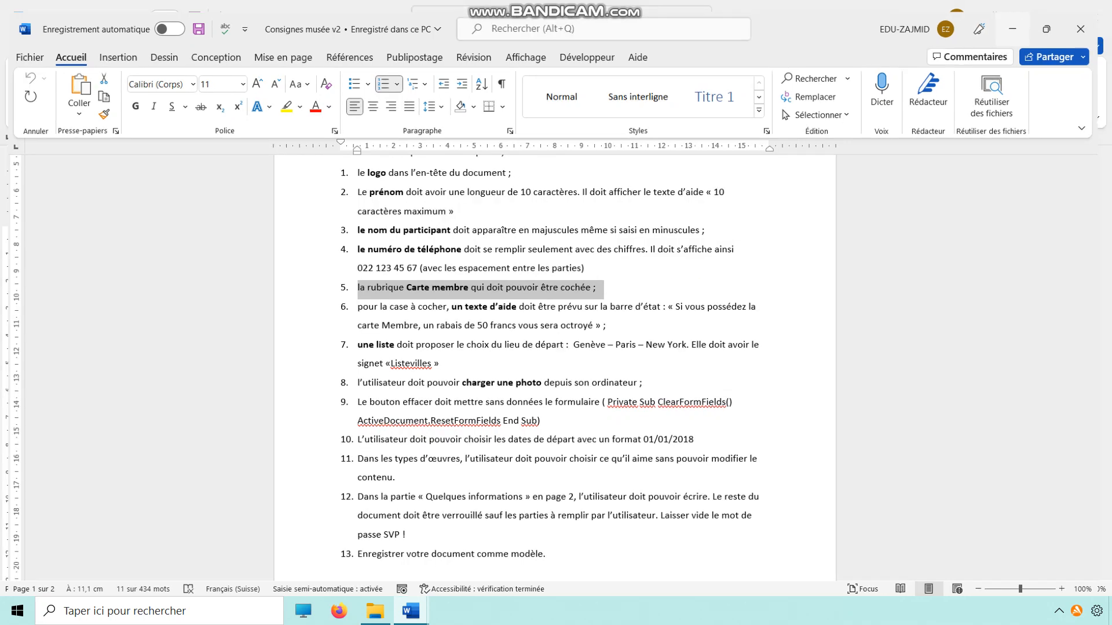
{"action": "left_click", "coordinate": [570, 550]}
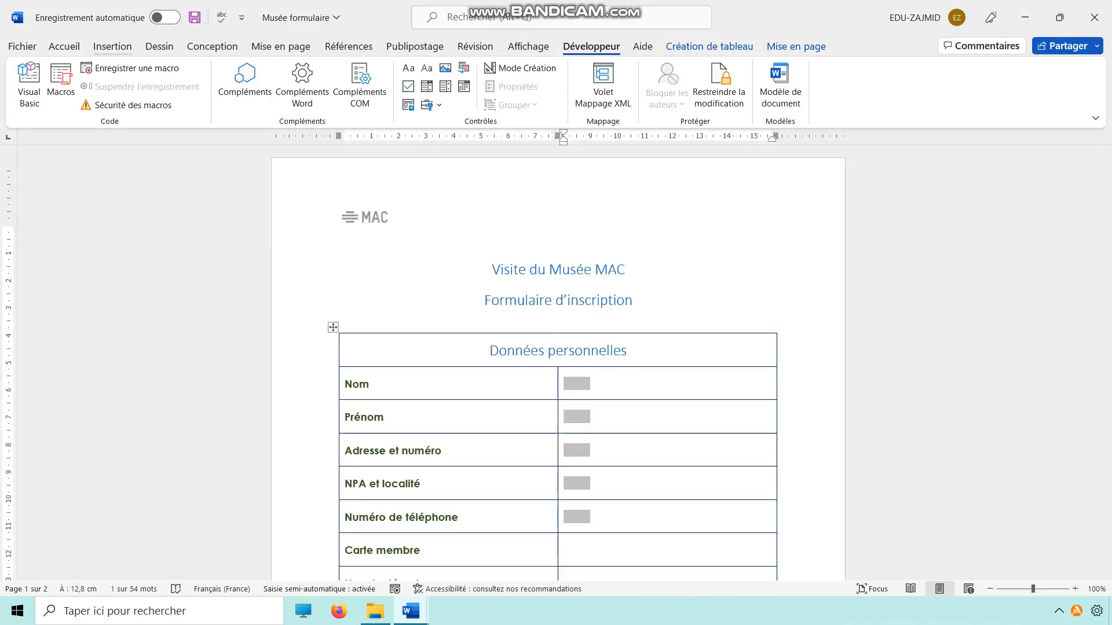
{"action": "left_click", "coordinate": [112, 47]}
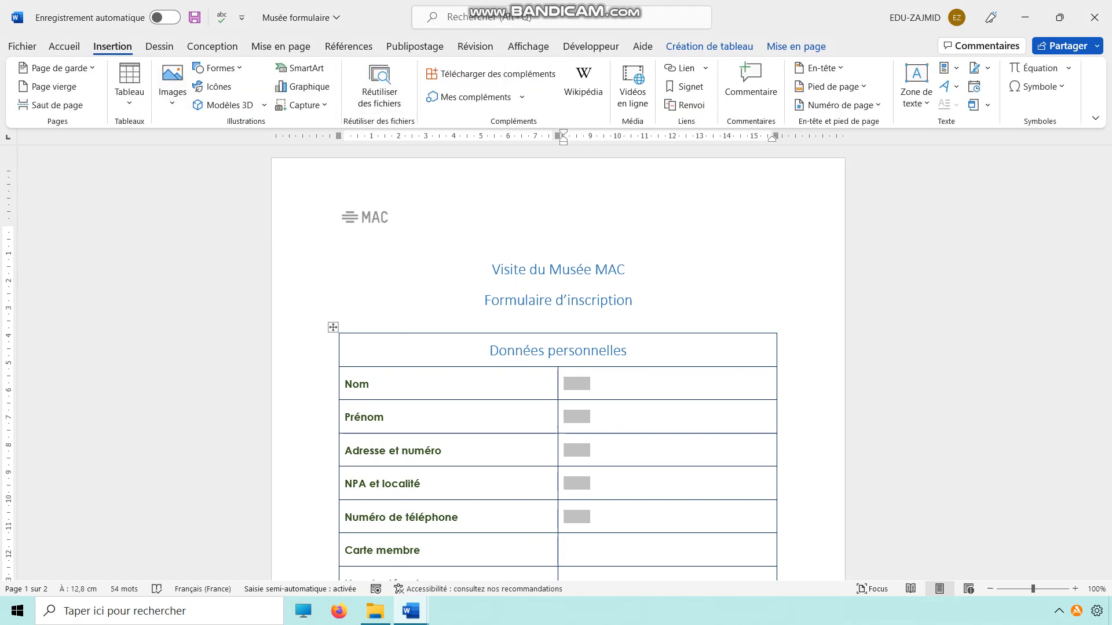
{"action": "left_click", "coordinate": [591, 47]}
{"action": "left_click", "coordinate": [430, 104]}
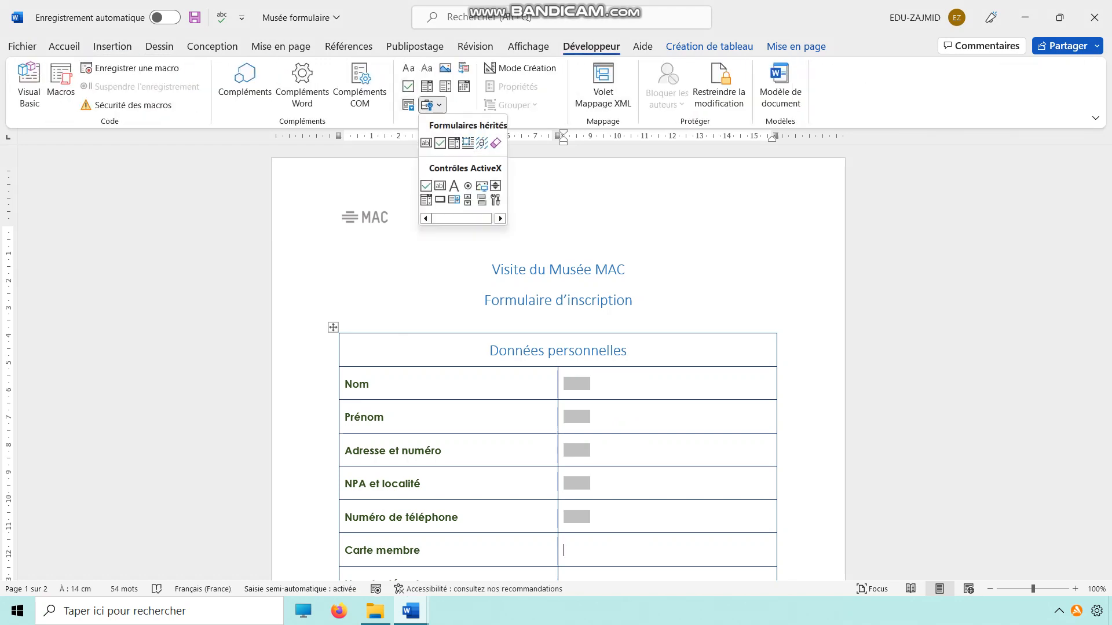
{"action": "left_click", "coordinate": [440, 143]}
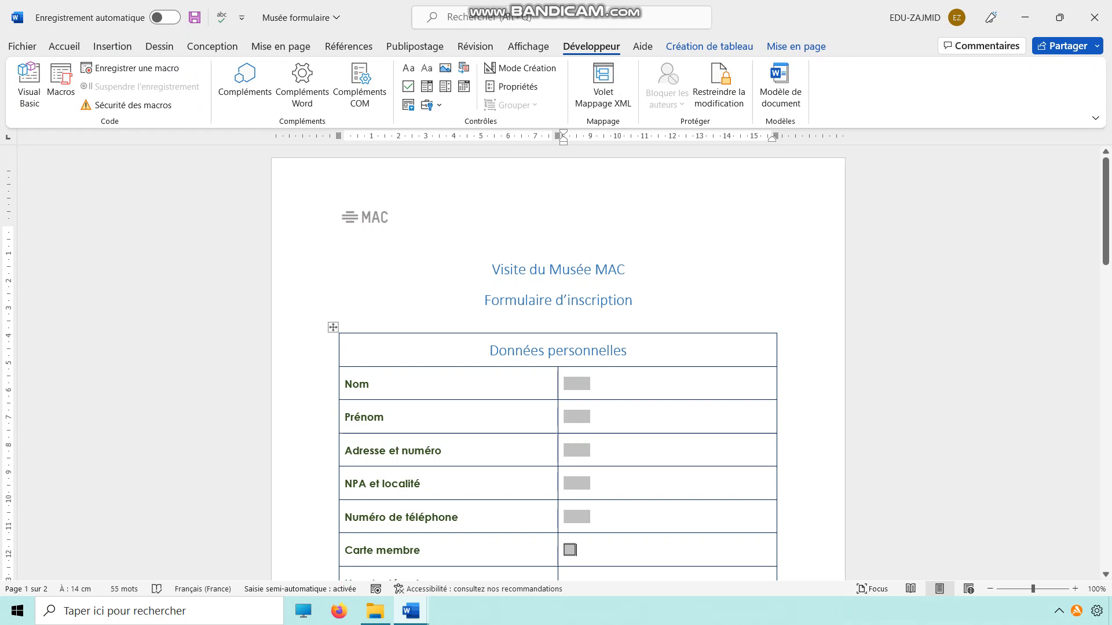
Label the Carte membre checkbox with the text "Je suis membre".
{"action": "type", "text": "Je sui"}
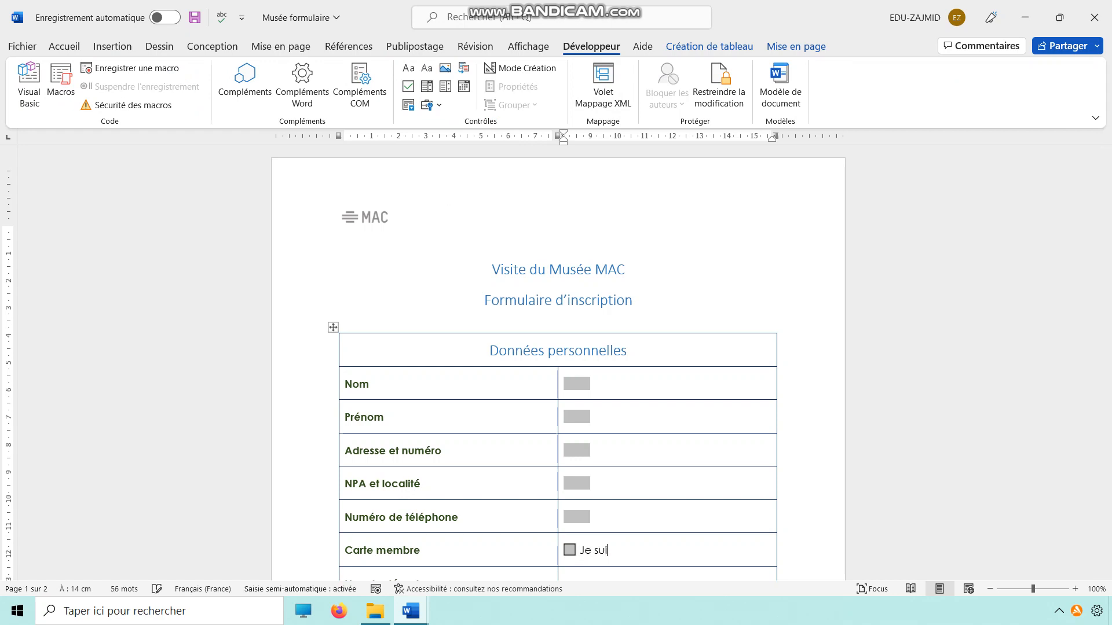
{"action": "type", "text": "s membre"}
Copy the quoted checkbox help text from item 6 of Consignes musée v2 and return to the form.
{"action": "scroll", "coordinate": [558, 359], "scroll_direction": "down", "scroll_amount": 2}
{"action": "left_click", "coordinate": [565, 514]}
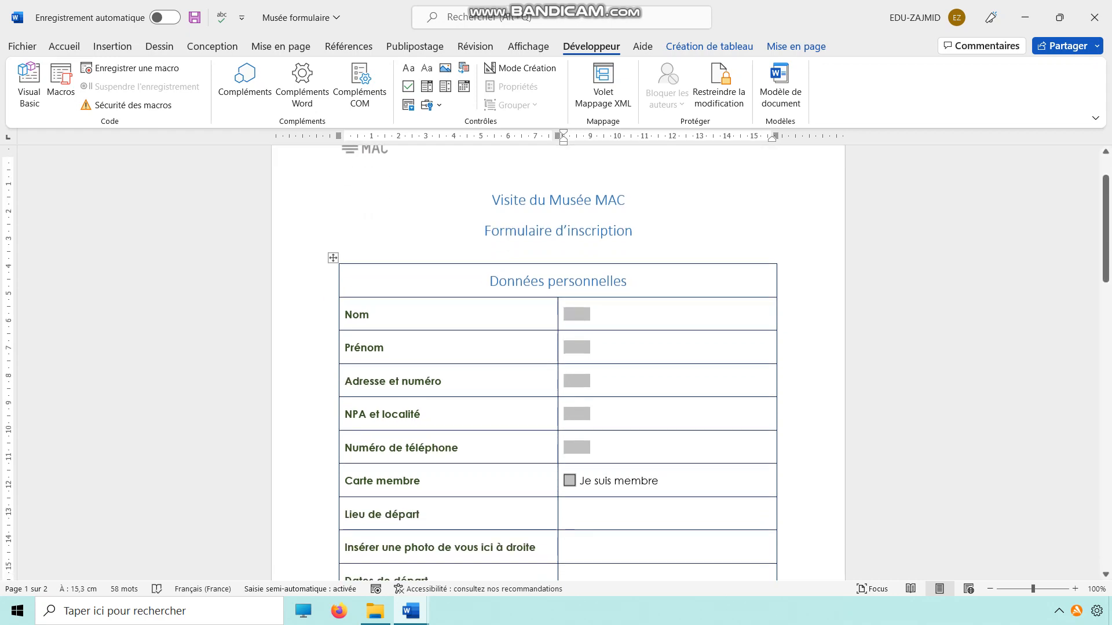
{"action": "mouse_move", "coordinate": [411, 611]}
{"action": "left_click", "coordinate": [327, 547]}
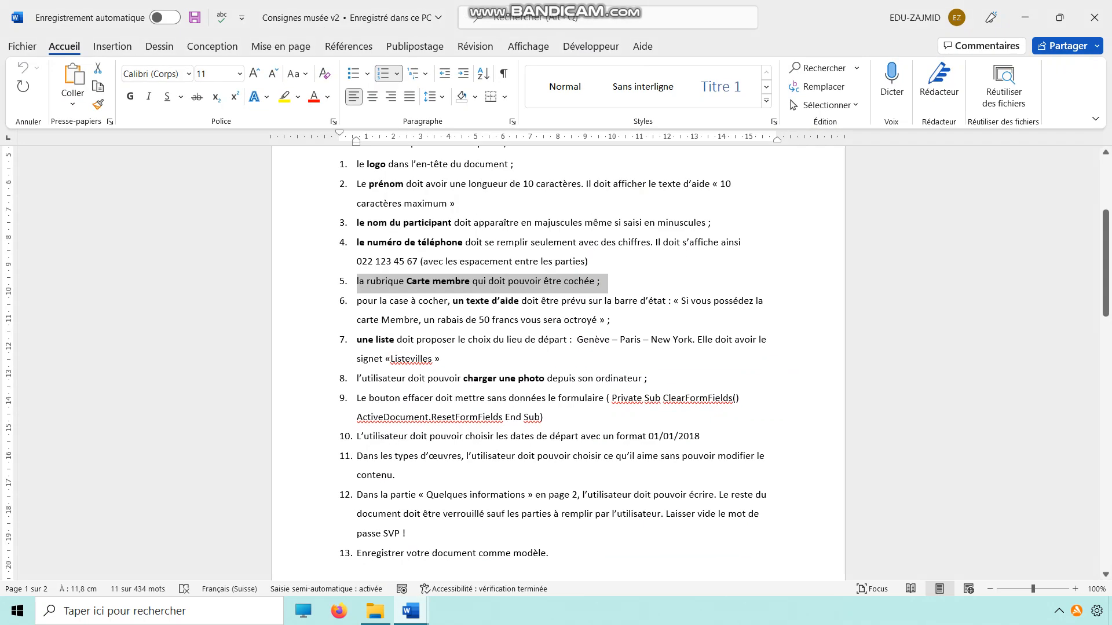
{"action": "left_click_drag", "start_coordinate": [356, 301], "coordinate": [681, 300]}
{"action": "left_click", "coordinate": [587, 320]}
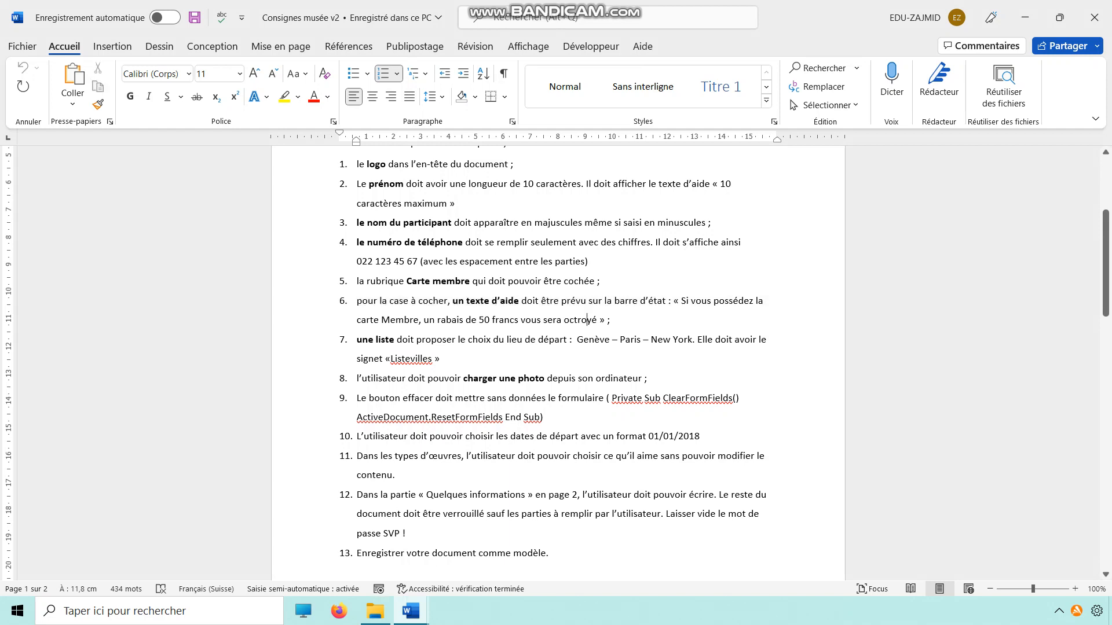
{"action": "left_click_drag", "start_coordinate": [597, 320], "coordinate": [681, 301]}
{"action": "key", "text": "ctrl+c"}
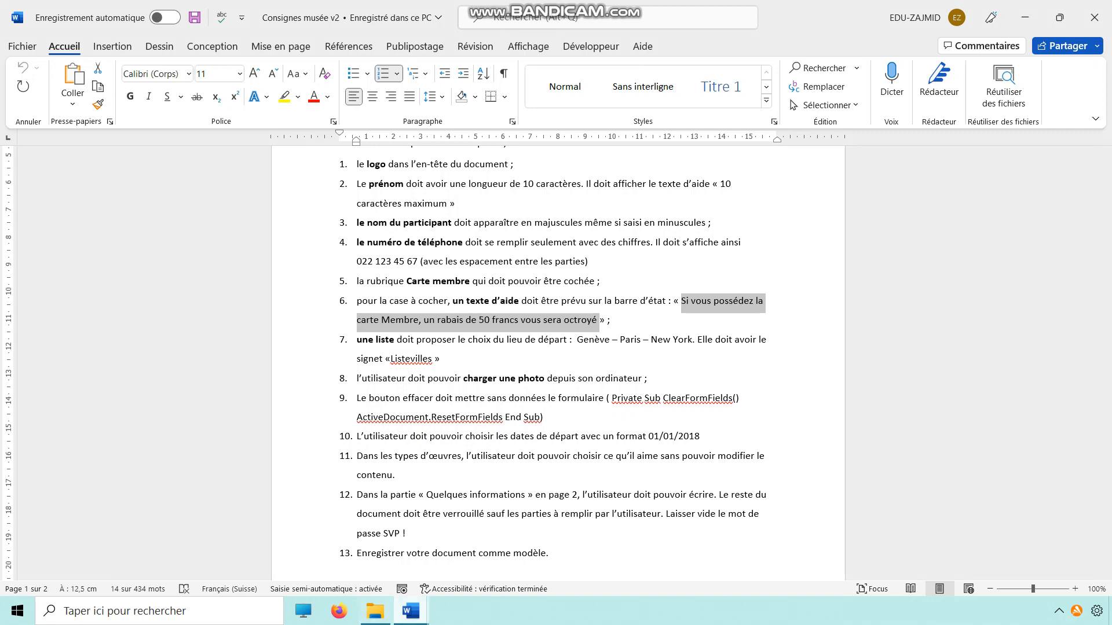
{"action": "left_click", "coordinate": [410, 611]}
{"action": "left_click", "coordinate": [483, 544]}
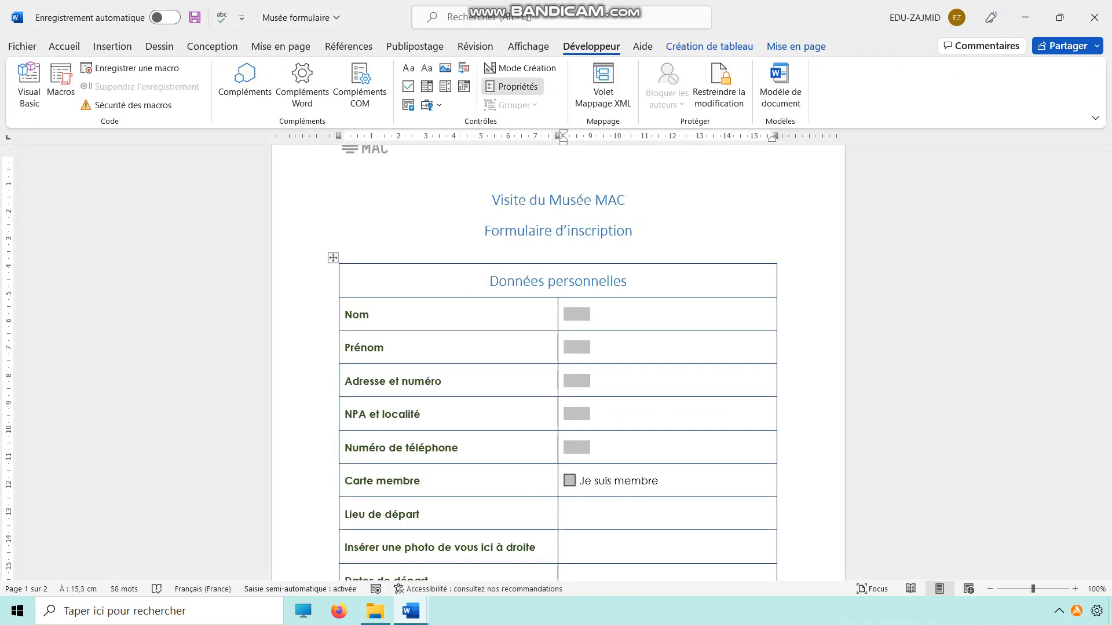
Add the custom status bar help text "Si vous possédez la carte Membre, un rabais de 50 francs vous sera octroyé" to the Carte membre checkbox.
{"action": "left_click", "coordinate": [512, 86]}
{"action": "left_click", "coordinate": [450, 407]}
{"action": "left_click", "coordinate": [497, 297]}
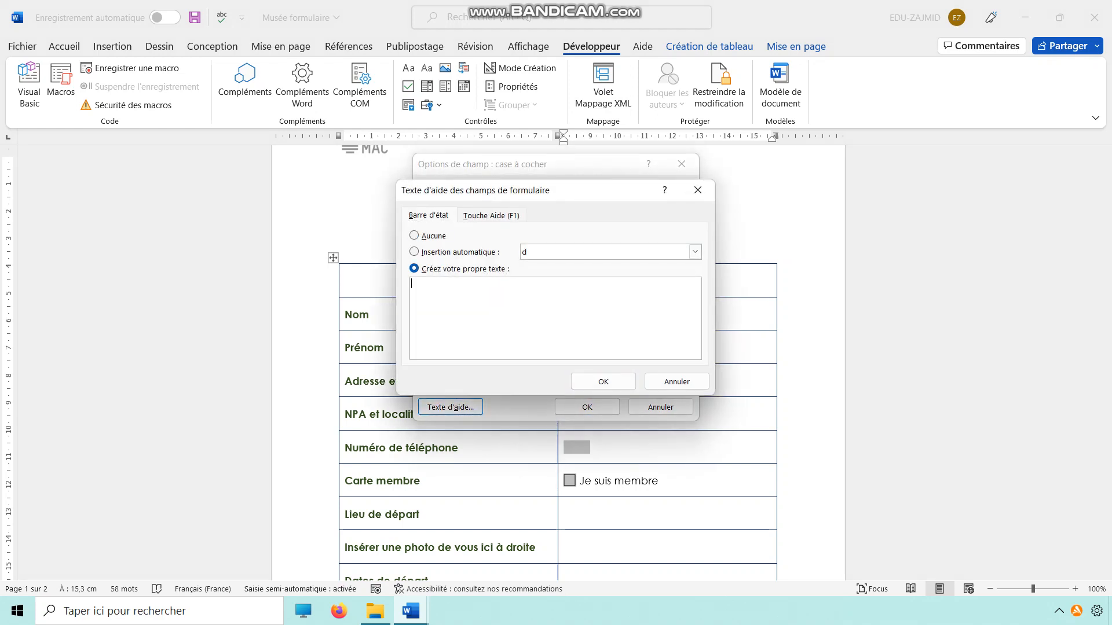
{"action": "key", "text": "ctrl+v"}
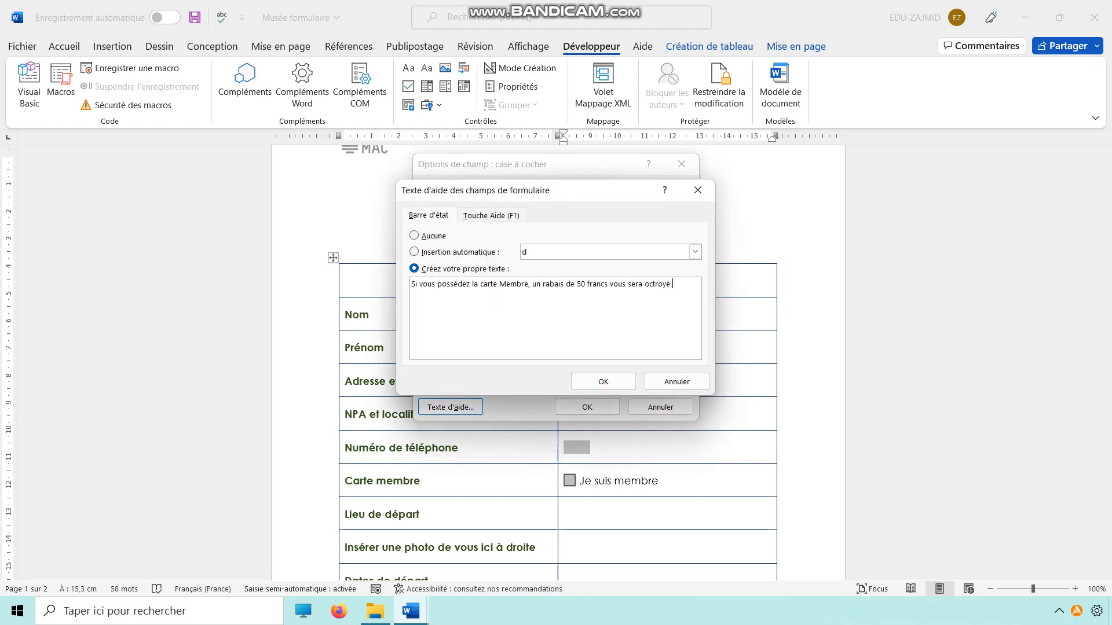
{"action": "key", "text": "Return"}
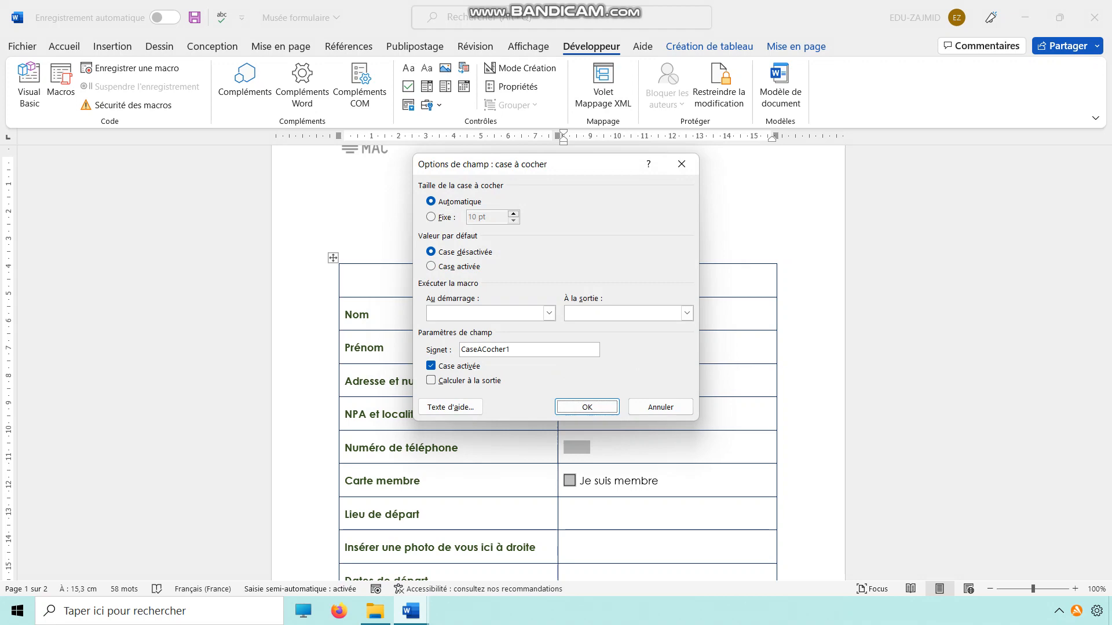
{"action": "key", "text": "Return"}
Check the departure list requirement in Consignes musée v2 and insert a legacy drop-down form field beside Lieu de départ.
{"action": "mouse_move", "coordinate": [411, 611]}
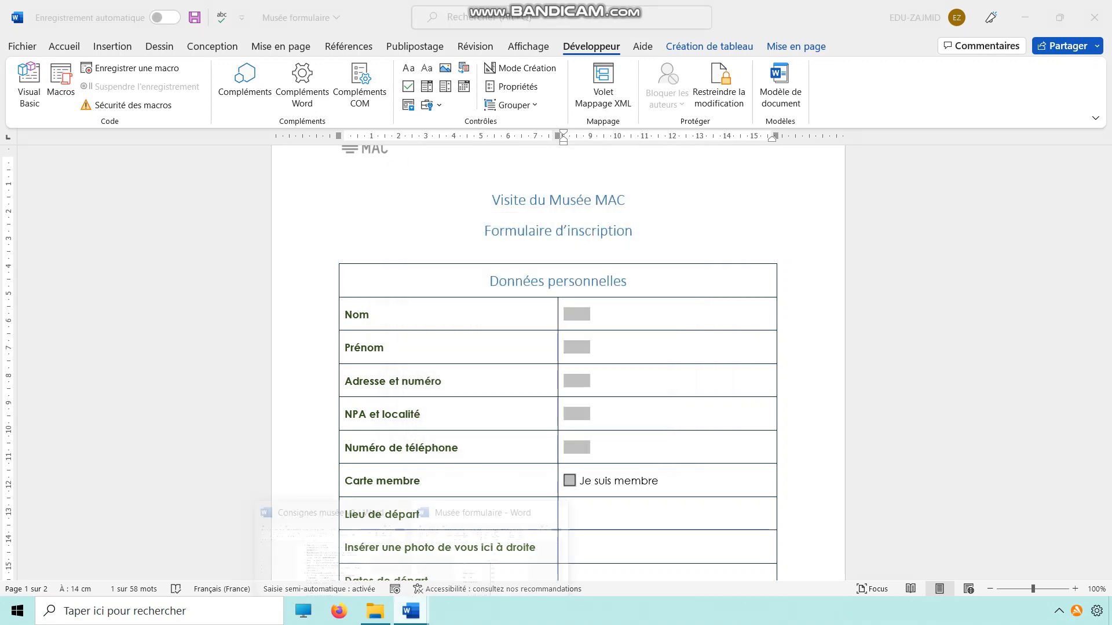
{"action": "left_click", "coordinate": [380, 502]}
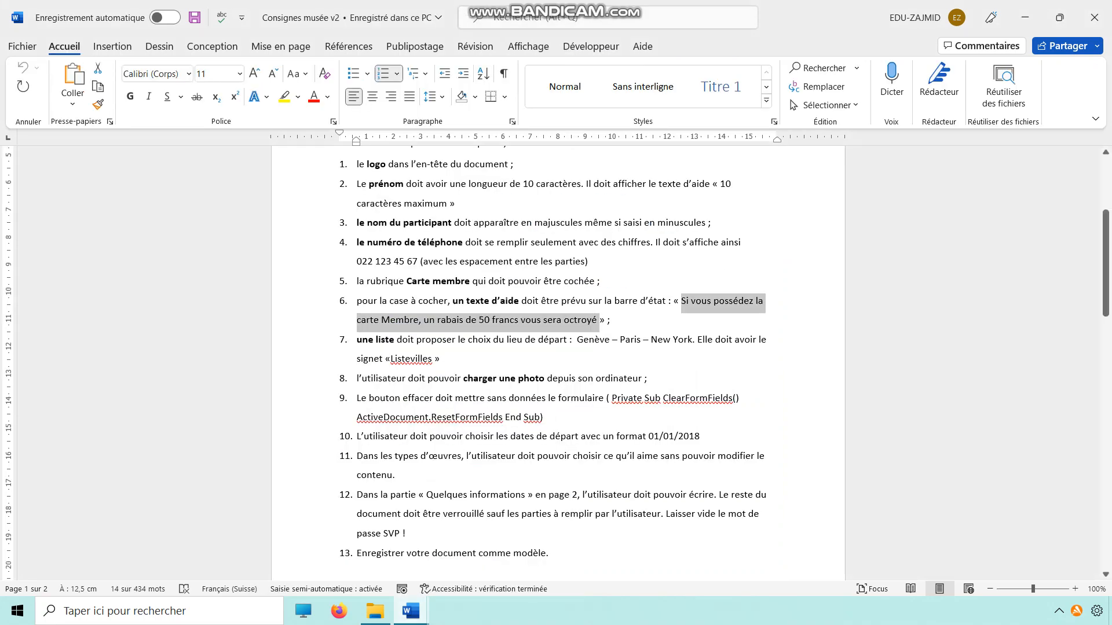
{"action": "left_click_drag", "start_coordinate": [377, 341], "coordinate": [568, 340]}
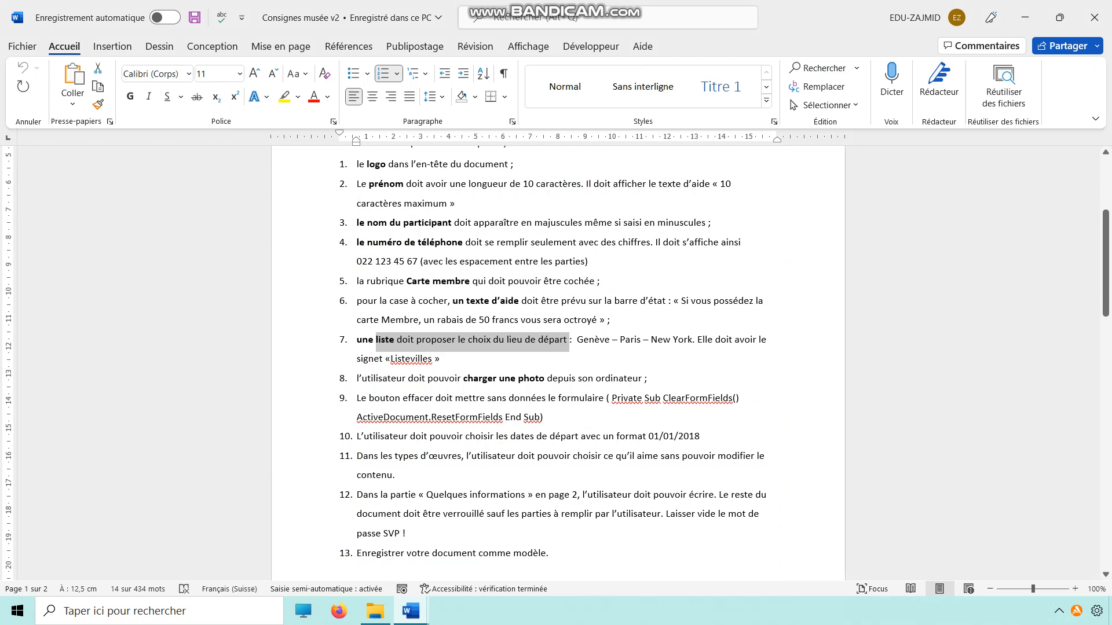
{"action": "mouse_move", "coordinate": [411, 611]}
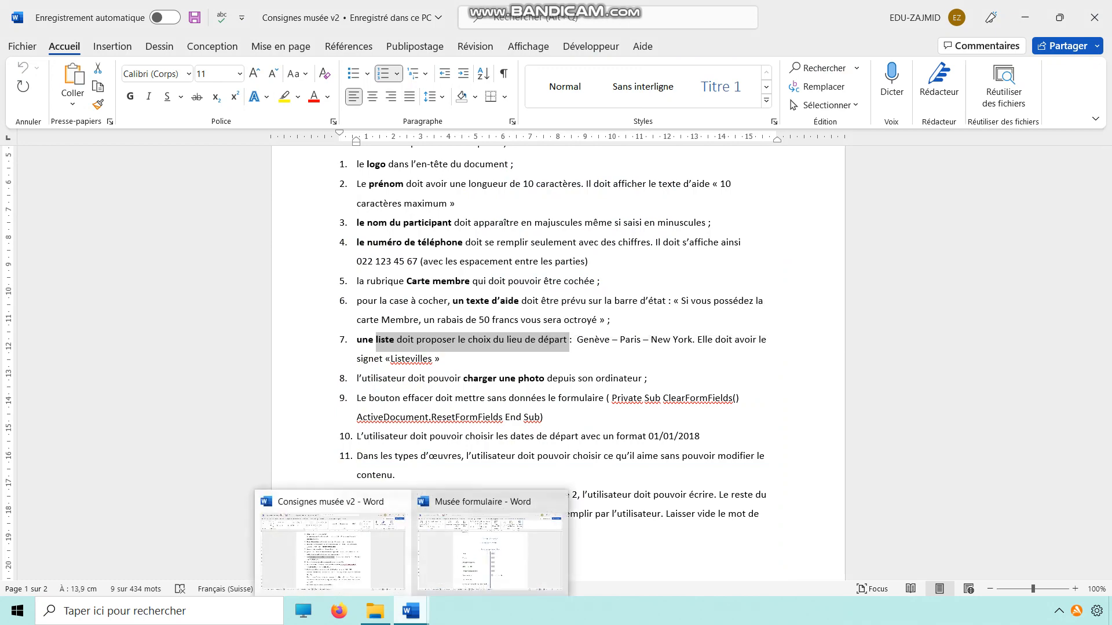
{"action": "left_click", "coordinate": [489, 545]}
{"action": "scroll", "coordinate": [556, 348], "scroll_direction": "down", "scroll_amount": 3}
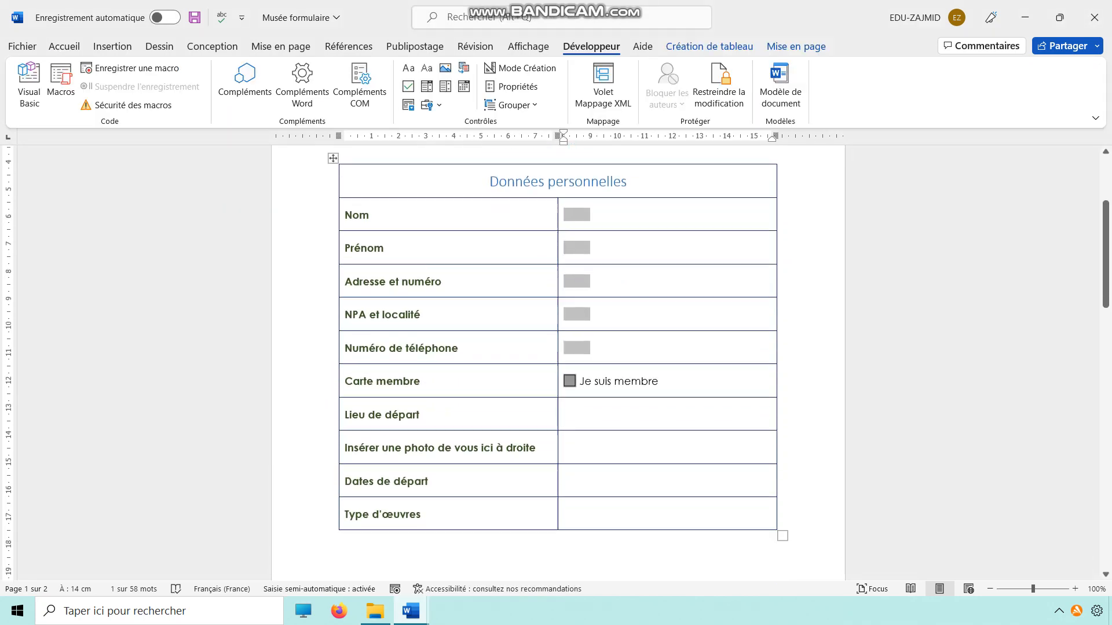
{"action": "left_click", "coordinate": [574, 410]}
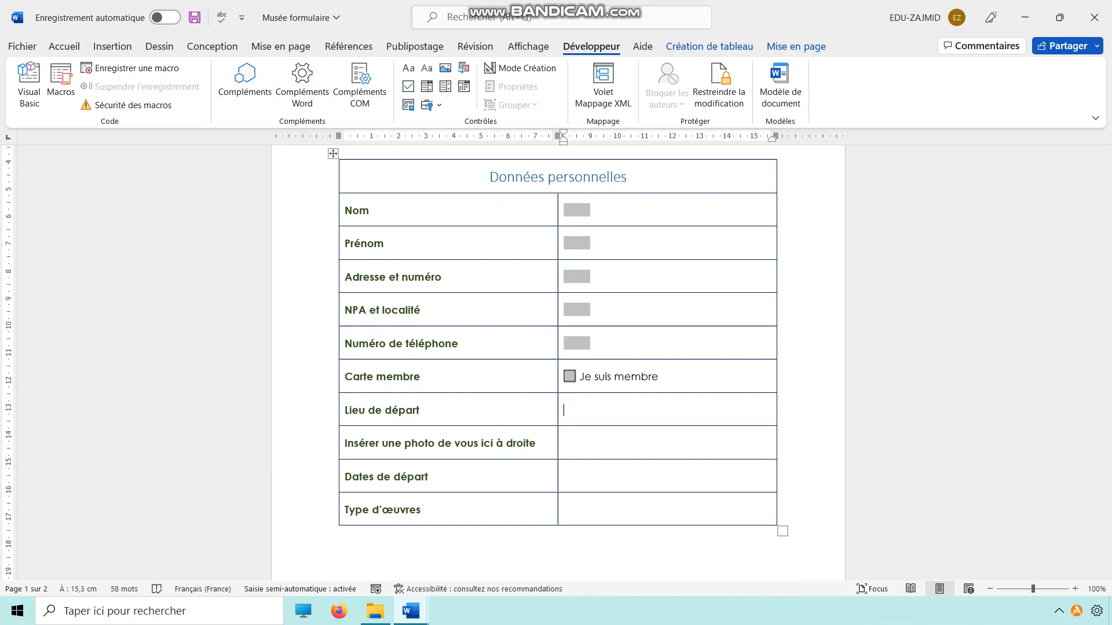
{"action": "left_click", "coordinate": [431, 105]}
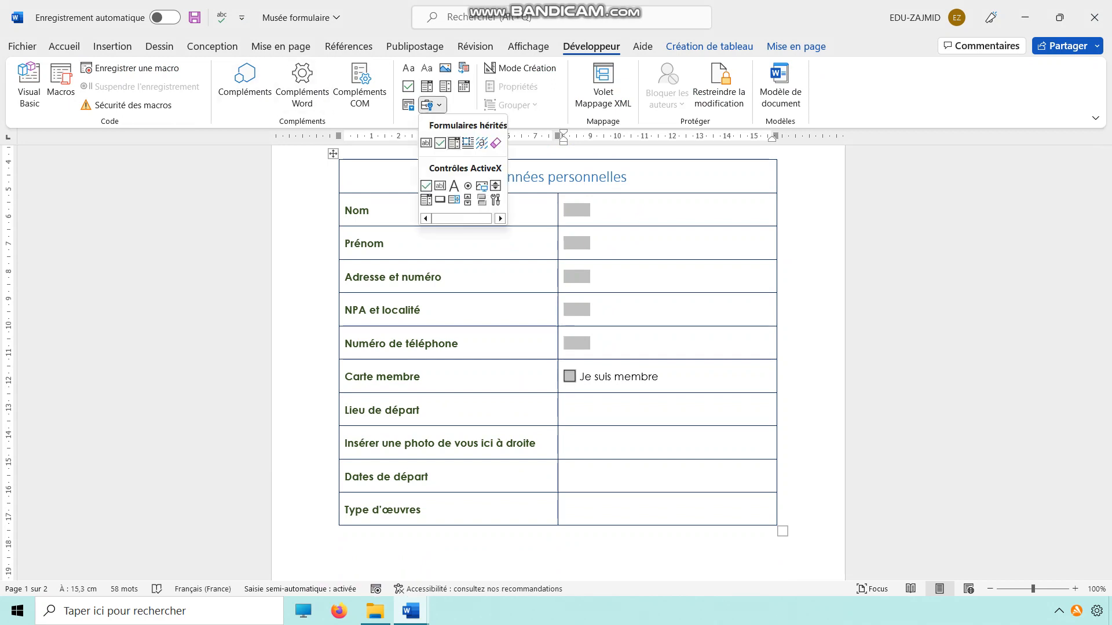
{"action": "left_click", "coordinate": [454, 142]}
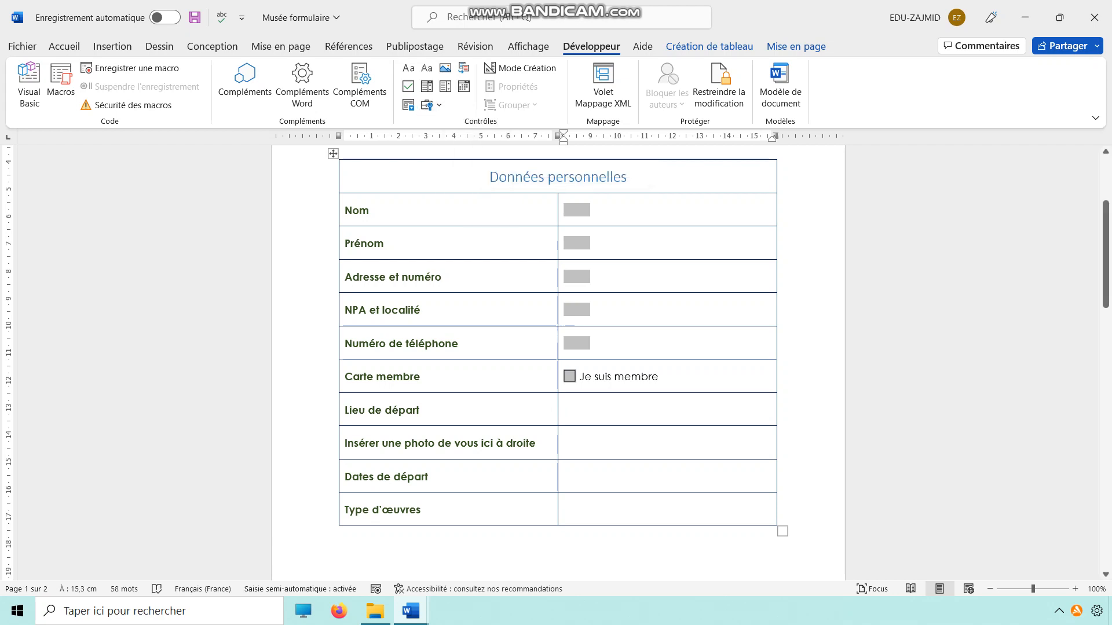
Add Genève, Paris and New York as the list items of the Lieu de départ drop-down field.
{"action": "left_click", "coordinate": [517, 86]}
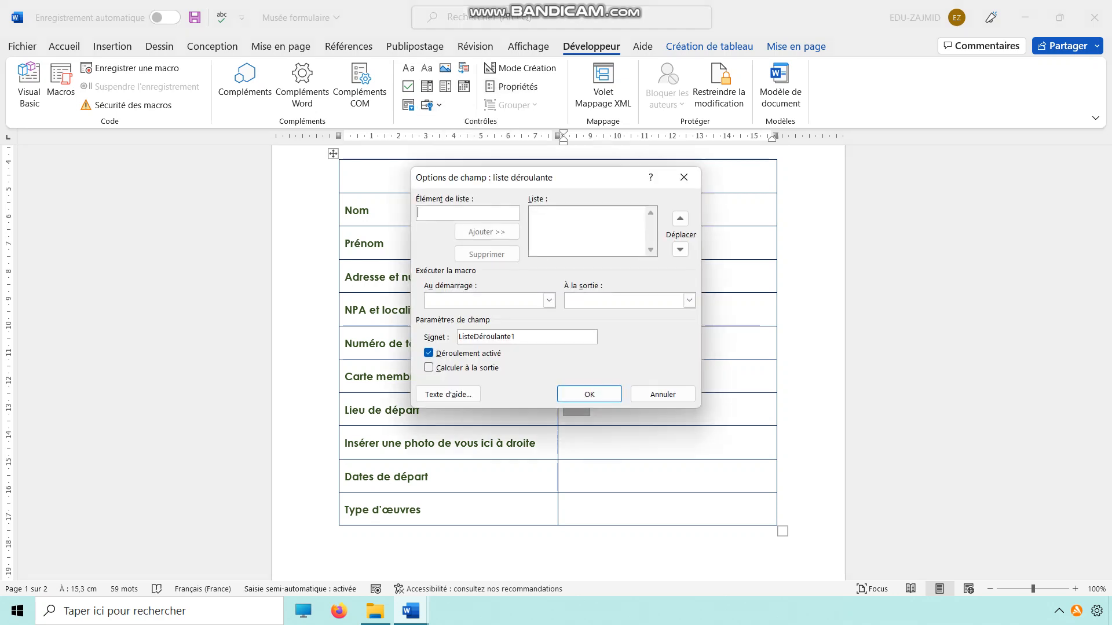
{"action": "type", "text": "Gen"}
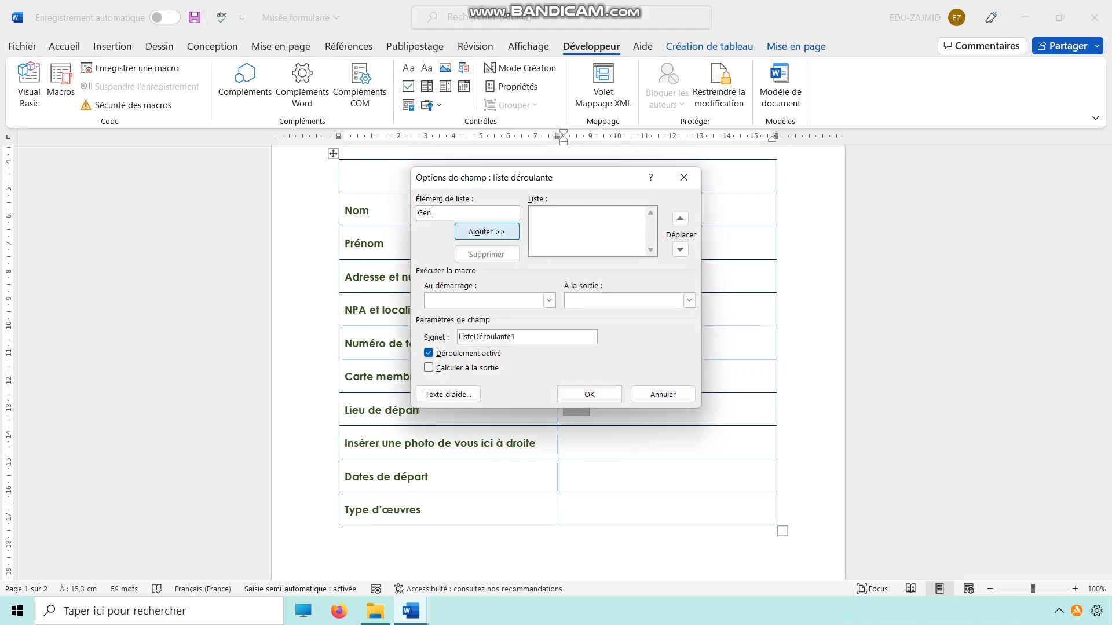
{"action": "type", "text": "ève"}
{"action": "key", "text": "Return"}
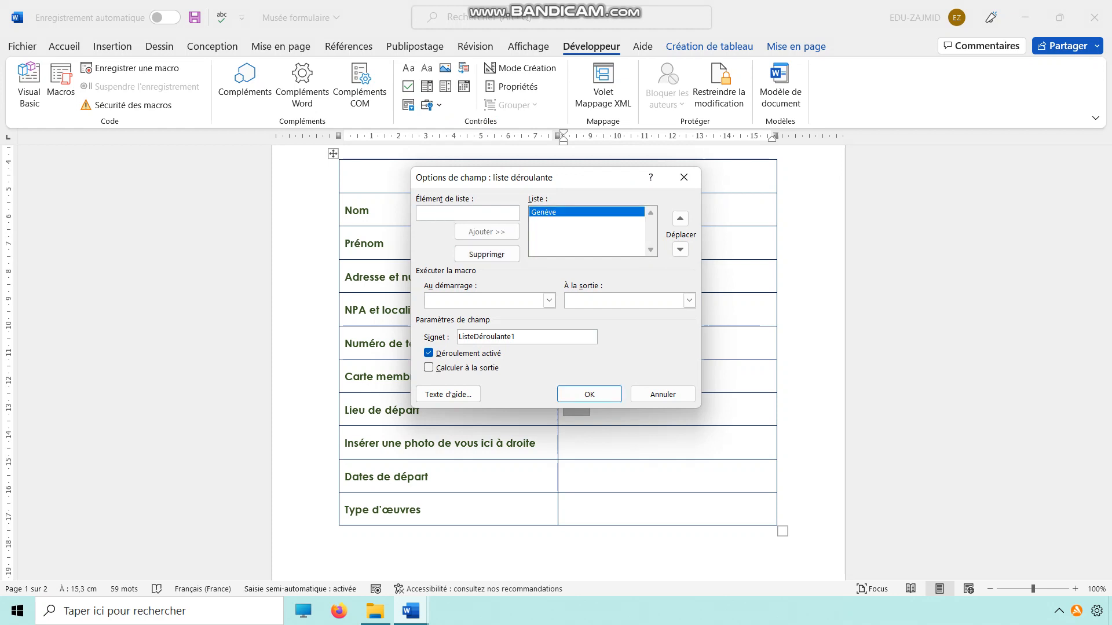
{"action": "type", "text": "Paris"}
{"action": "key", "text": "Return"}
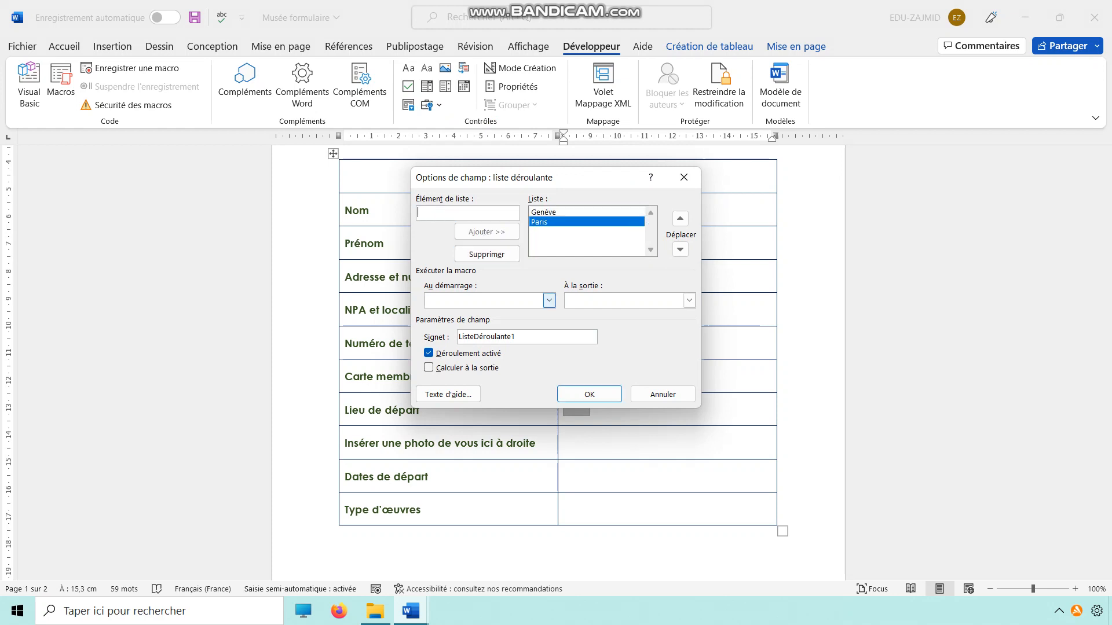
{"action": "type", "text": "New"}
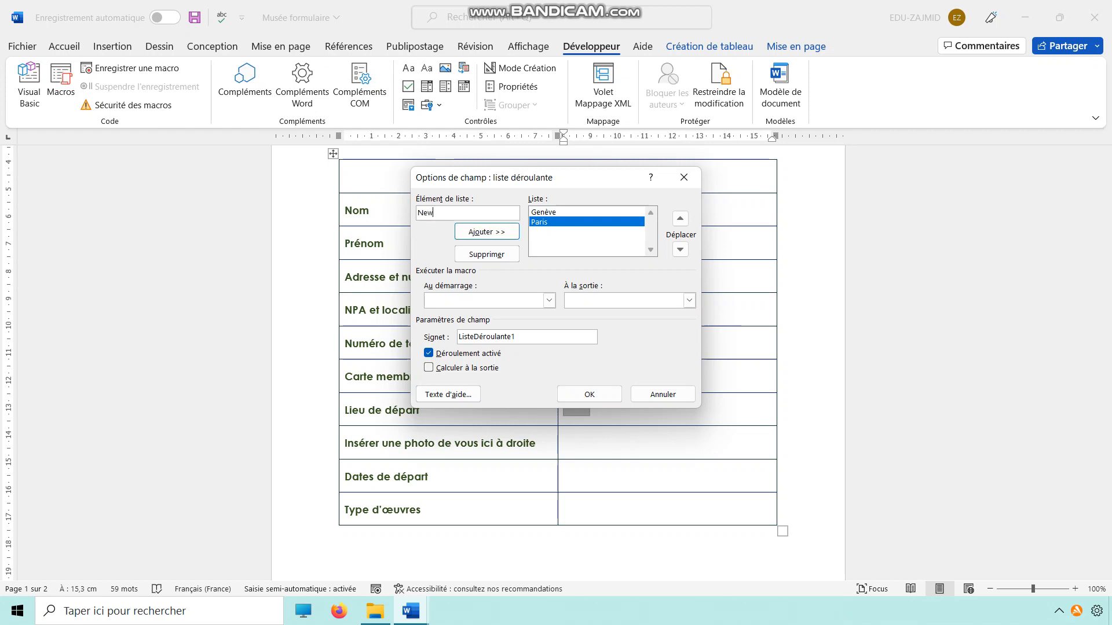
{"action": "type", "text": " Yi"}
{"action": "key", "text": "BackSpace"}
{"action": "type", "text": "ork"}
{"action": "left_click", "coordinate": [487, 232]}
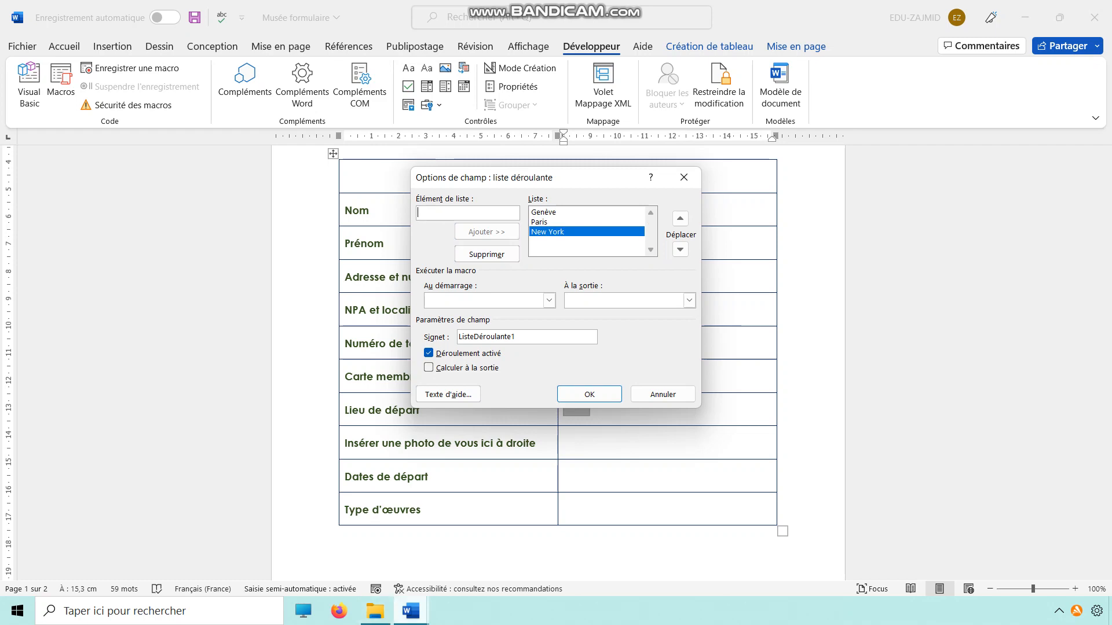
{"action": "left_click", "coordinate": [590, 394]}
Check the bookmark required in item 7 of Consignes musée v2 and set the Lieu de départ drop-down's bookmark to Listevilles.
{"action": "mouse_move", "coordinate": [411, 611]}
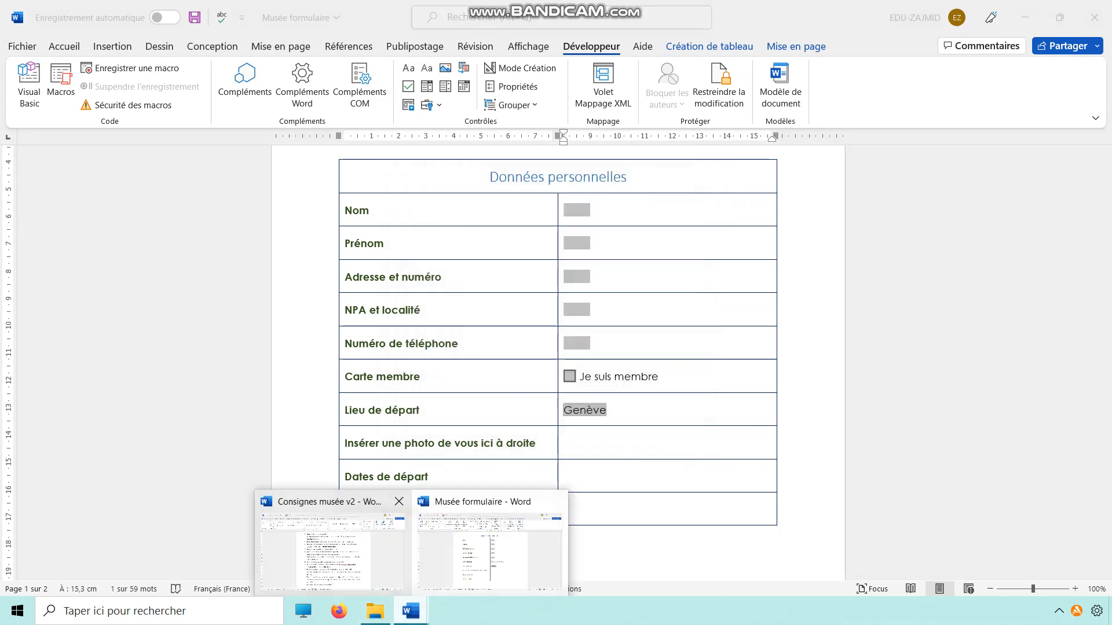
{"action": "left_click", "coordinate": [333, 551]}
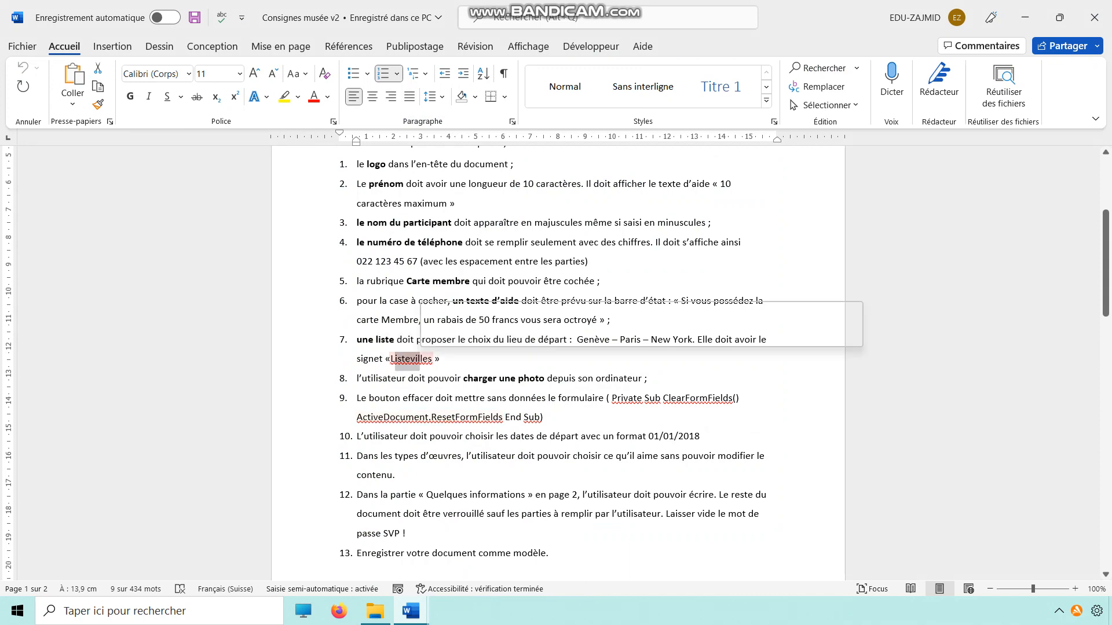
{"action": "mouse_move", "coordinate": [411, 611]}
{"action": "left_click", "coordinate": [495, 541]}
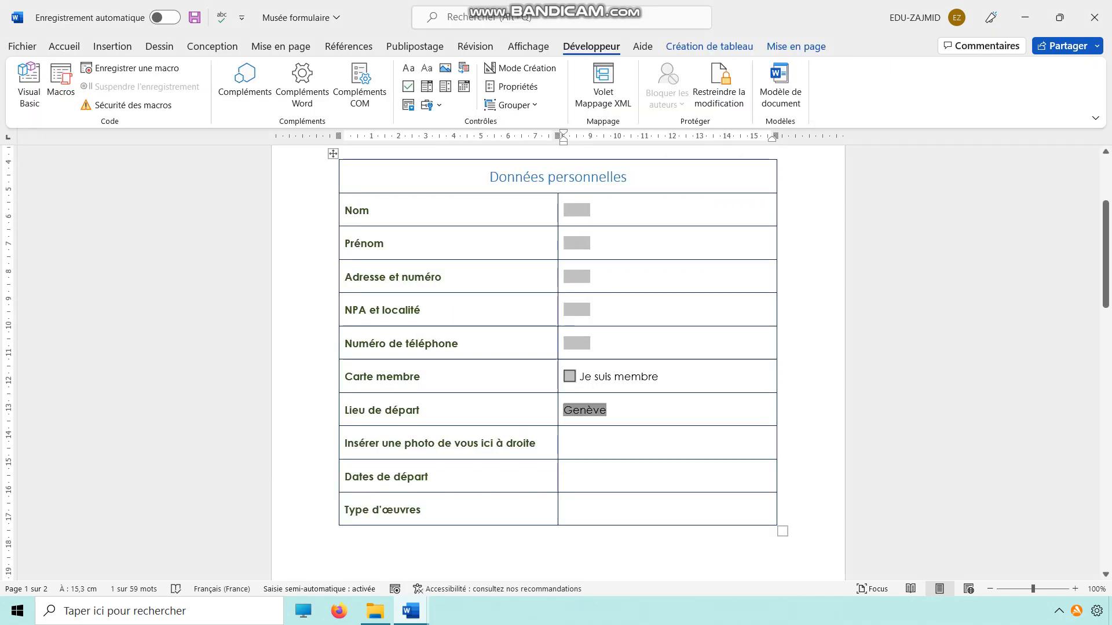
{"action": "right_click", "coordinate": [588, 412]}
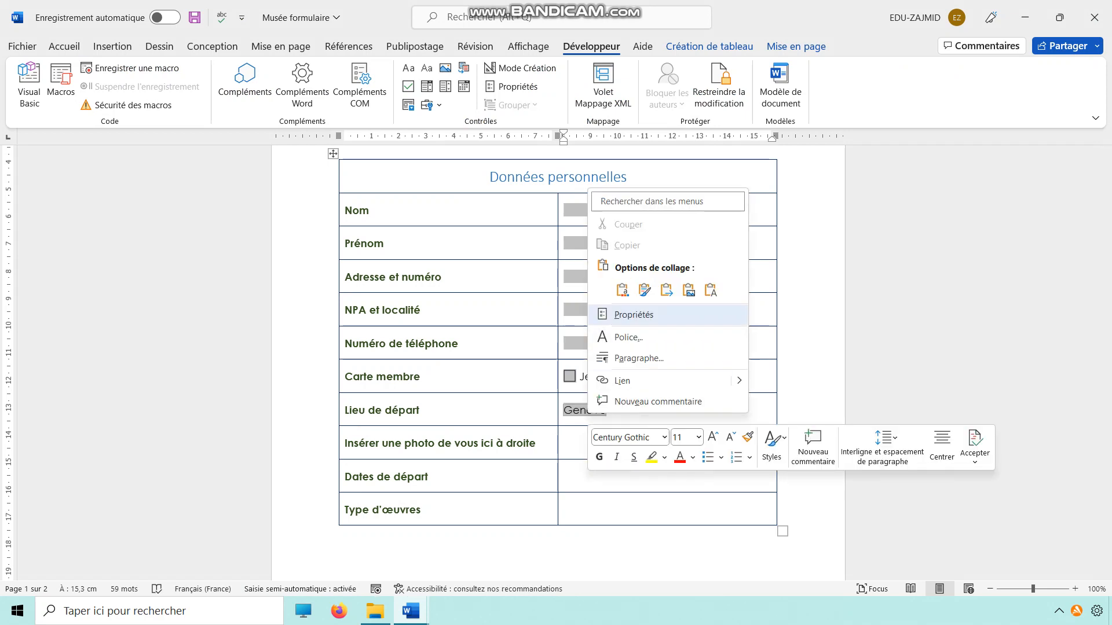
{"action": "left_click", "coordinate": [633, 314]}
{"action": "left_click", "coordinate": [549, 300]}
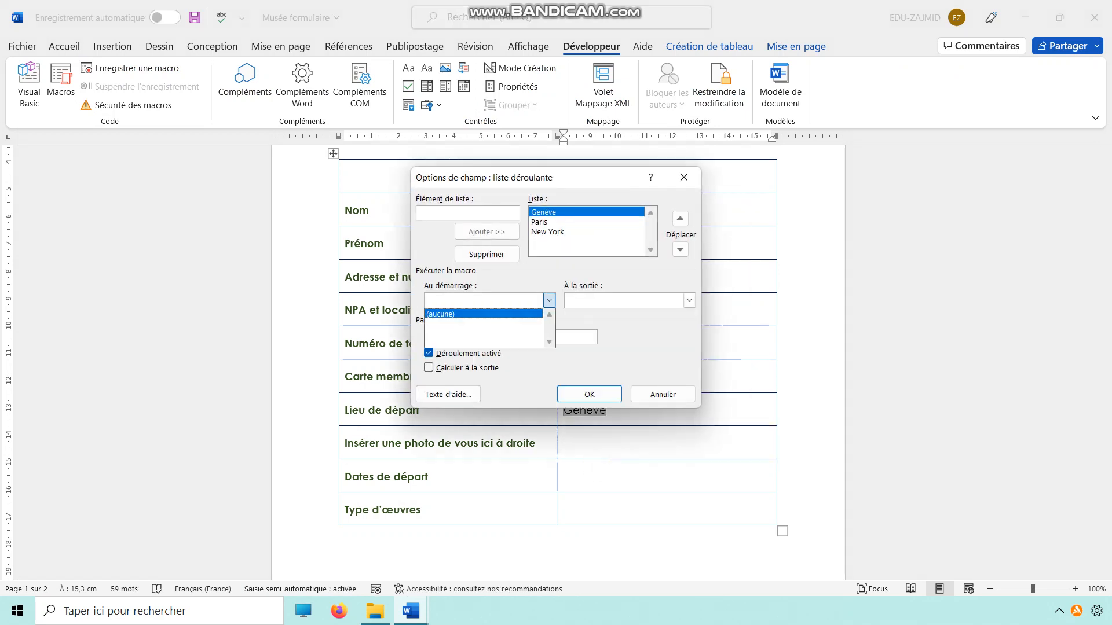
{"action": "left_click", "coordinate": [492, 314]}
{"action": "left_click_drag", "start_coordinate": [518, 337], "coordinate": [457, 337]}
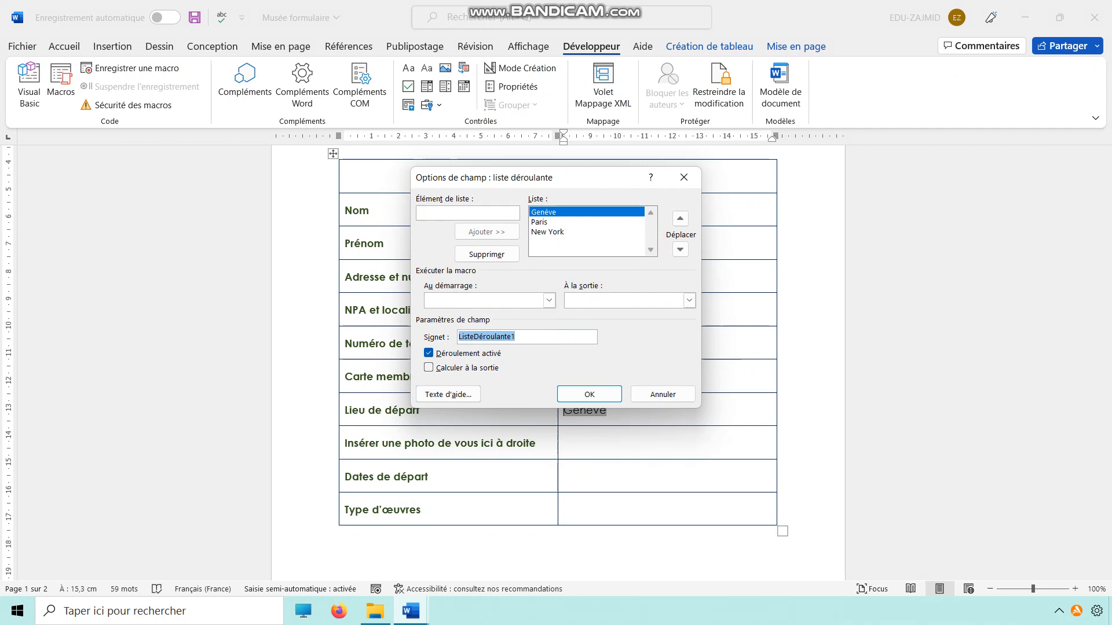
{"action": "type", "text": "Listevilles"}
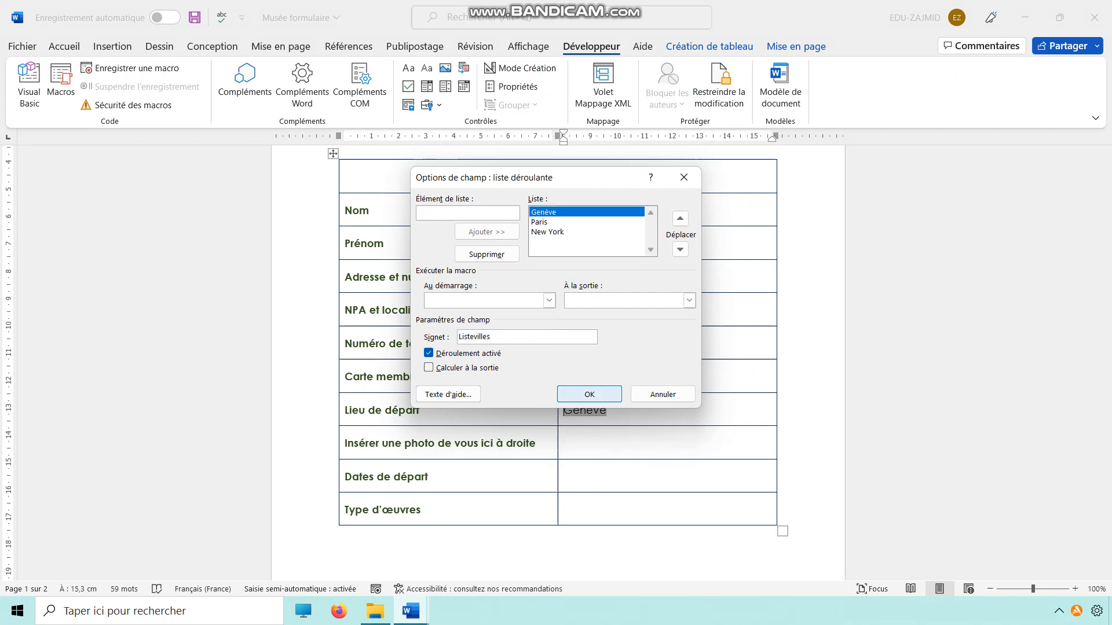
{"action": "left_click", "coordinate": [590, 394]}
Check the next items in Consignes musée v2 and insert a picture content control beside Insérer une photo de vous ici à droite.
{"action": "mouse_move", "coordinate": [410, 611]}
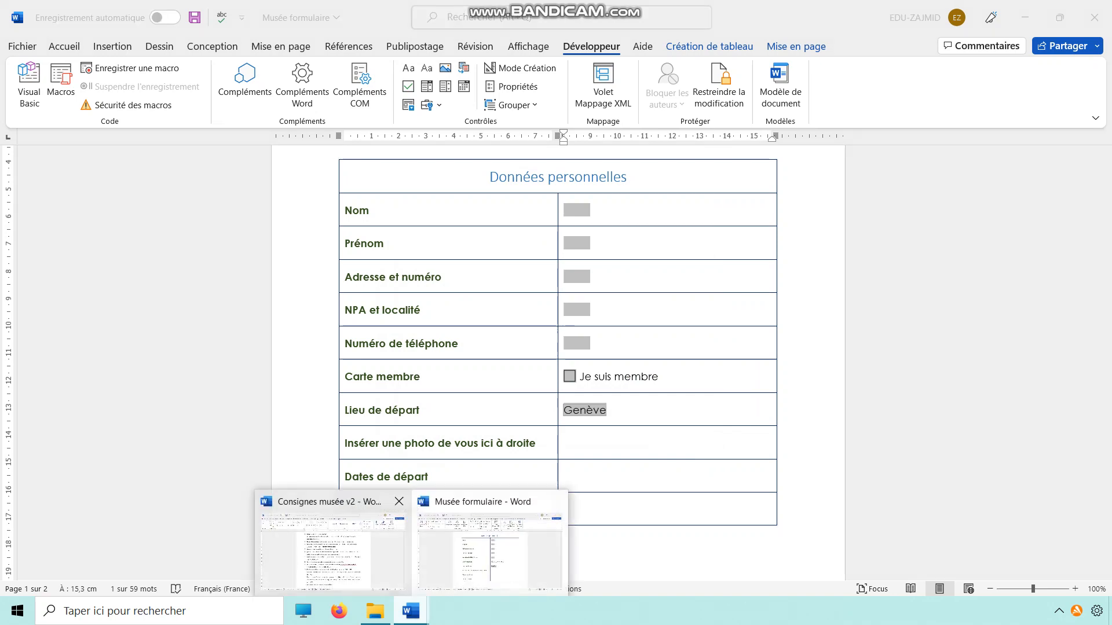
{"action": "left_click", "coordinate": [330, 550]}
{"action": "left_click_drag", "start_coordinate": [357, 397], "coordinate": [732, 400]}
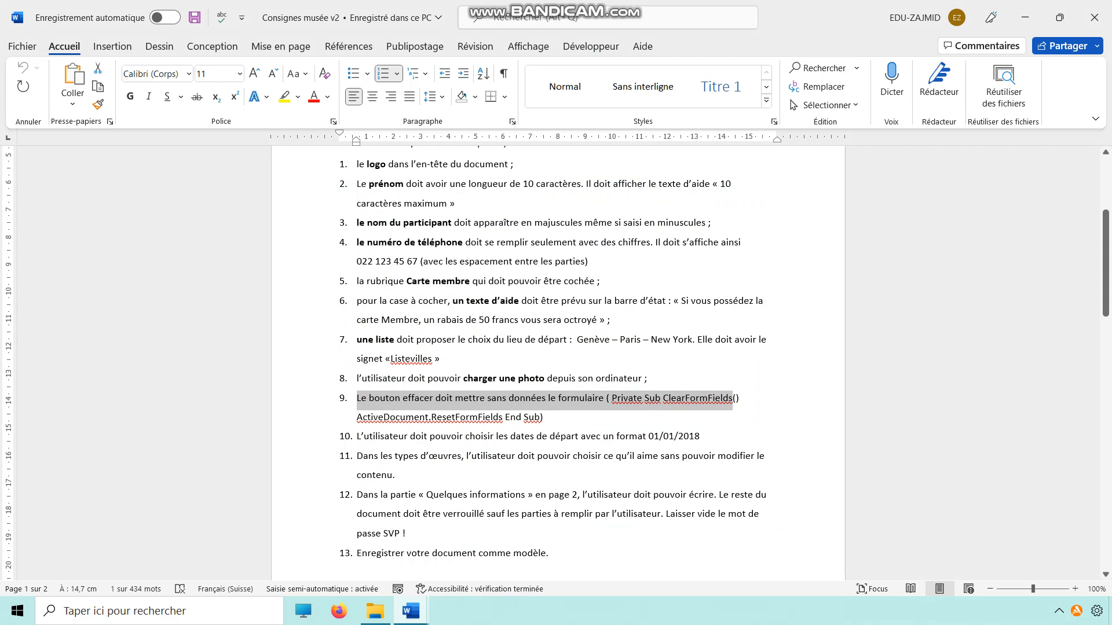
{"action": "left_click", "coordinate": [1025, 17]}
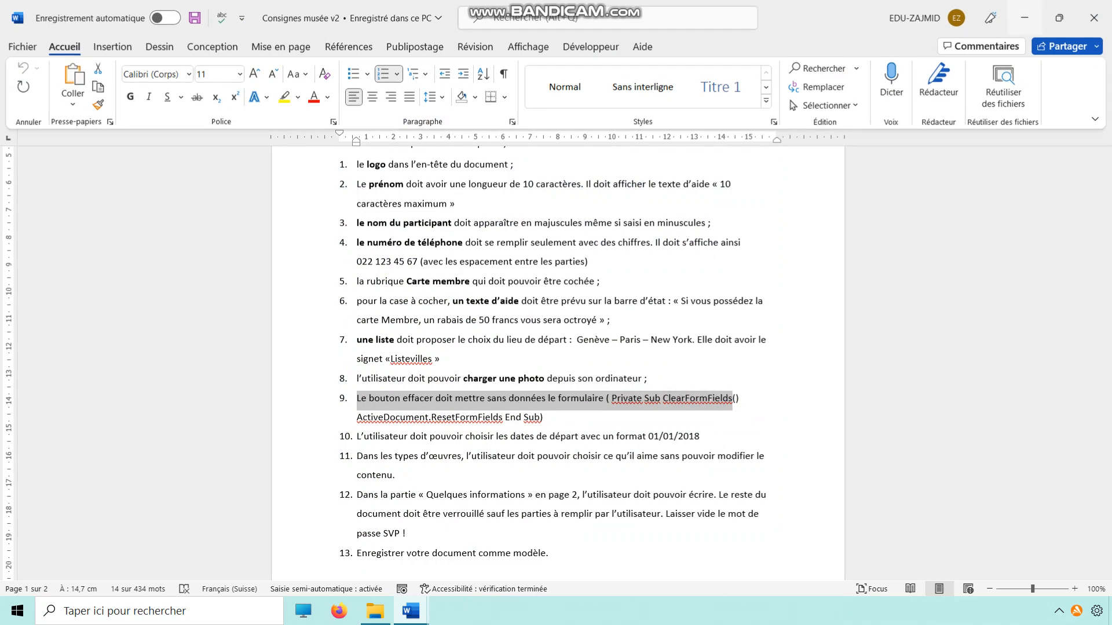
{"action": "left_click", "coordinate": [432, 105]}
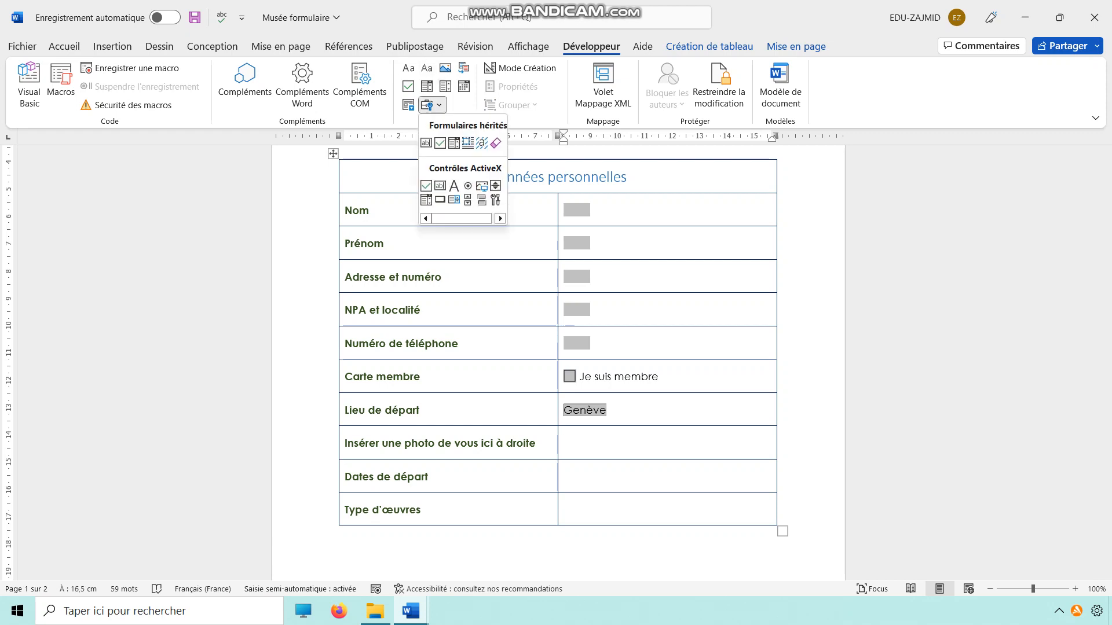
{"action": "left_click", "coordinate": [445, 68]}
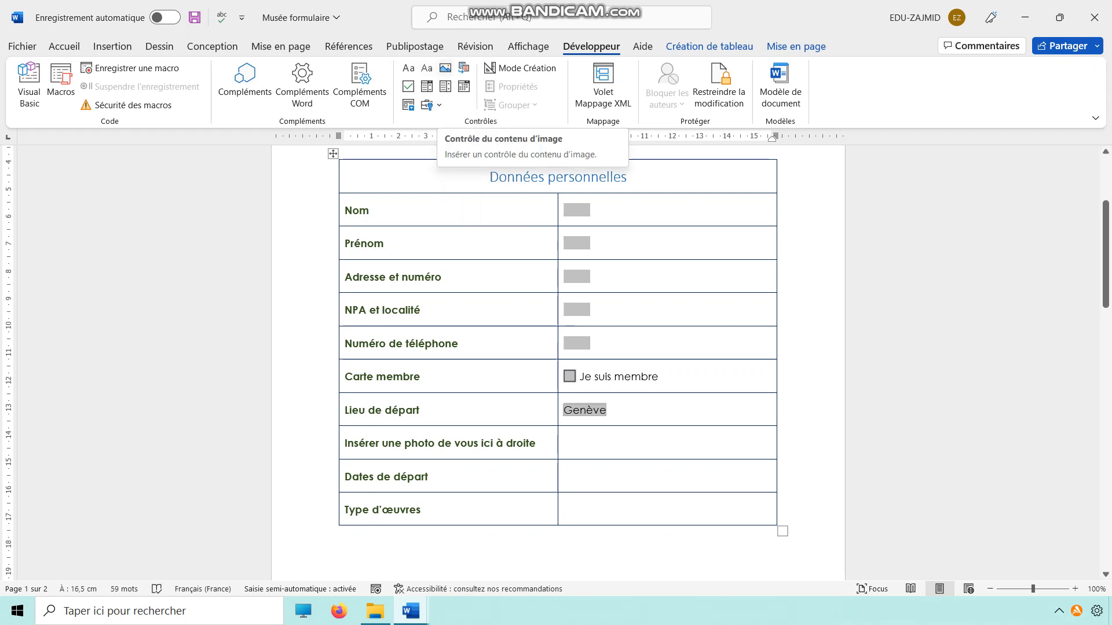
{"action": "left_click", "coordinate": [445, 68]}
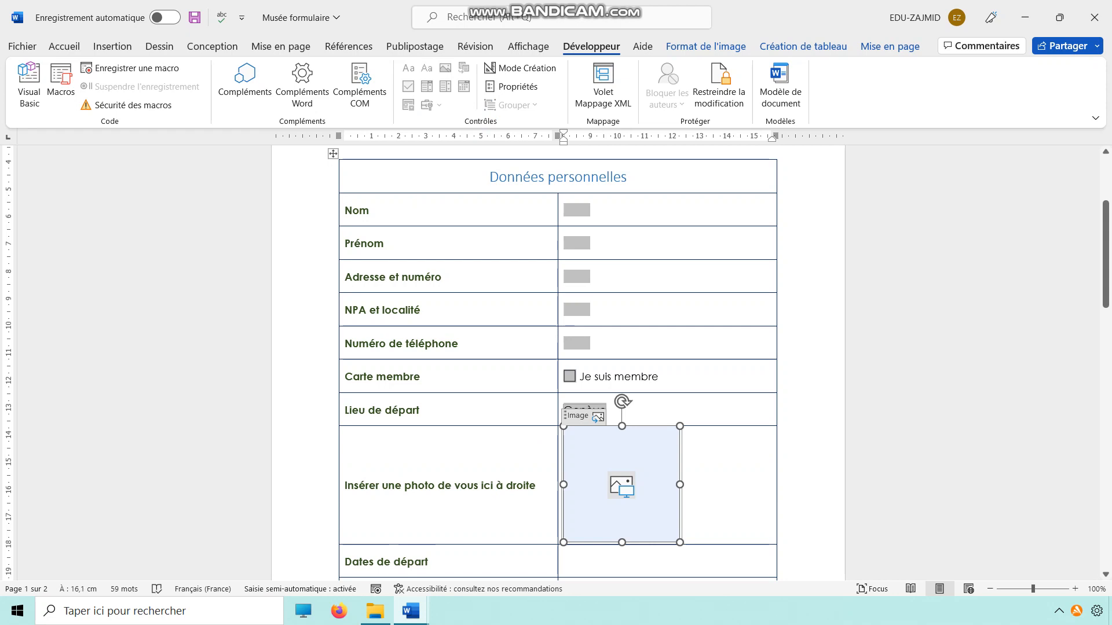
Review item 9 about the clear button in Consignes musée v2 and return to the form.
{"action": "scroll", "coordinate": [557, 363], "scroll_direction": "down", "scroll_amount": 1}
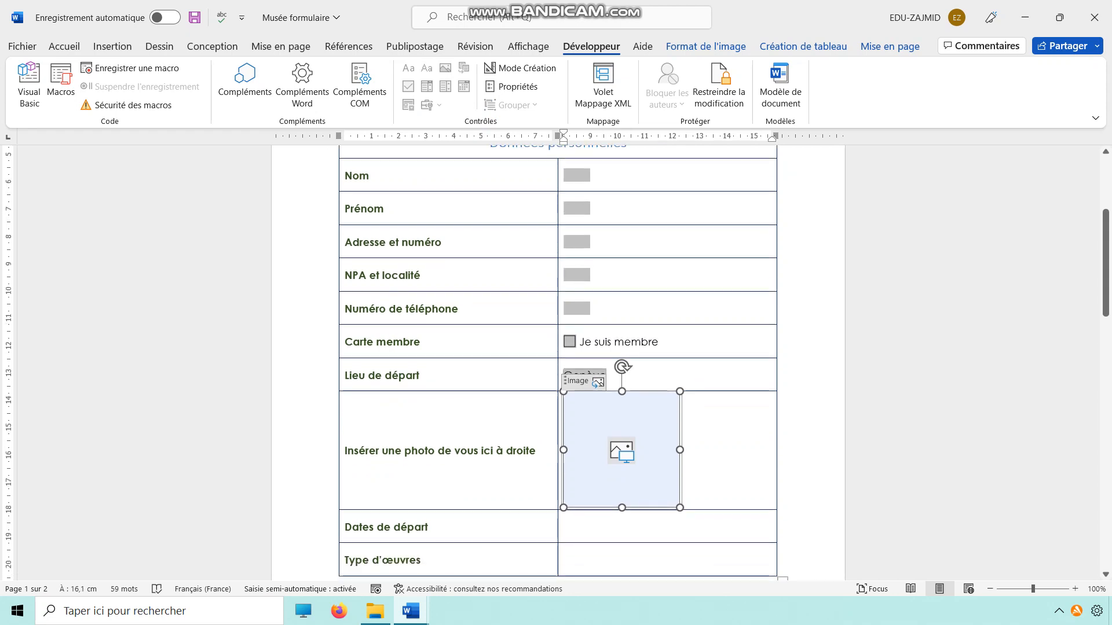
{"action": "mouse_move", "coordinate": [410, 611]}
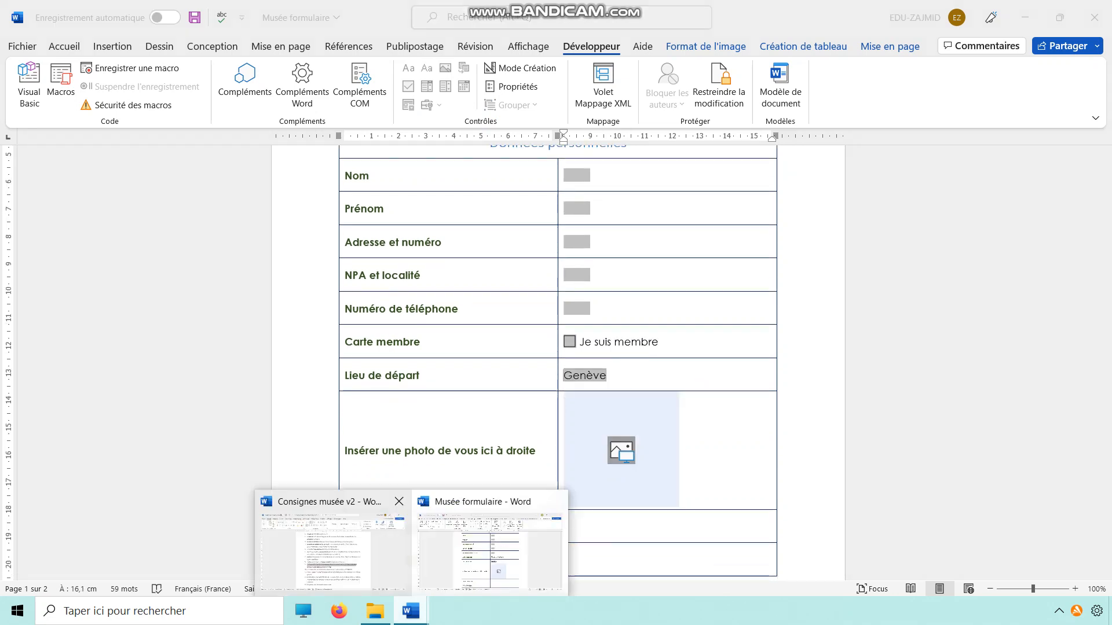
{"action": "left_click", "coordinate": [330, 550]}
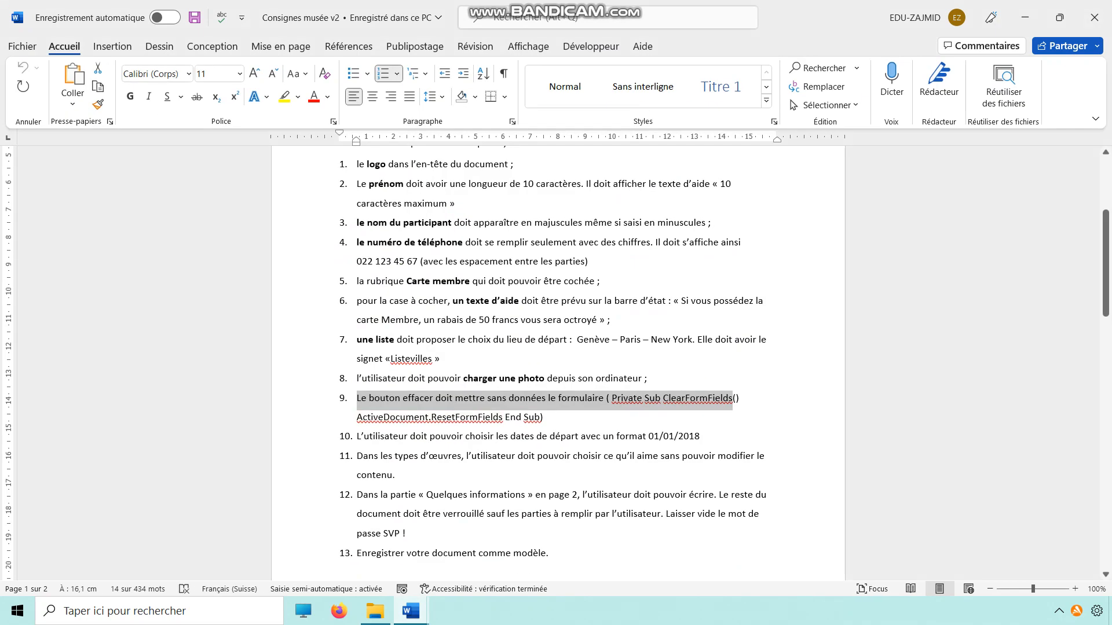
{"action": "left_click", "coordinate": [1025, 18]}
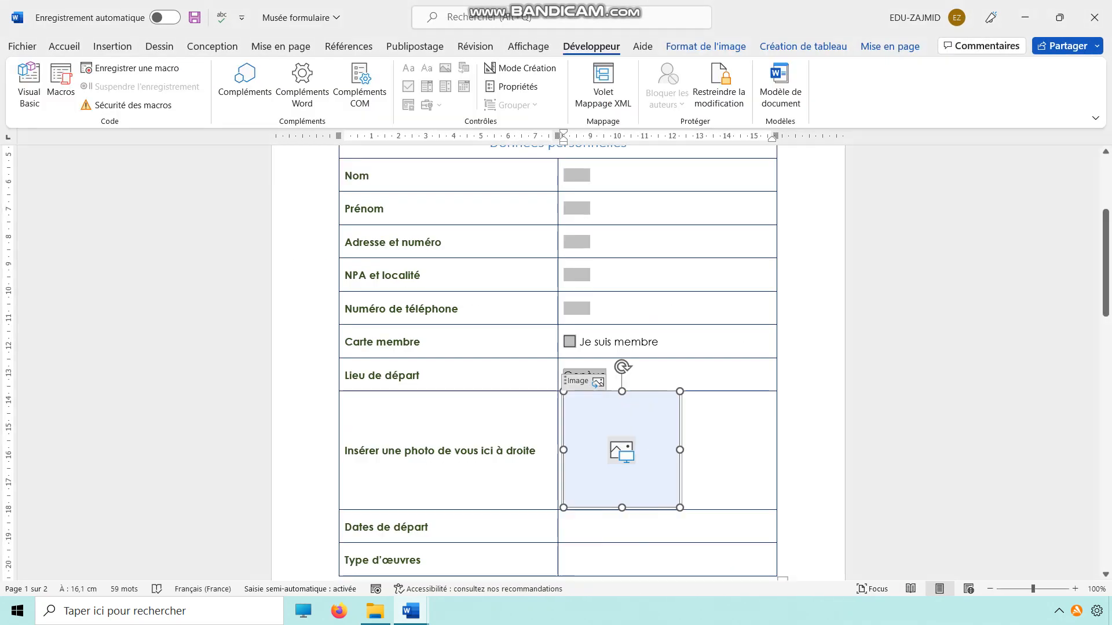
Insert a table row above Dates de départ and clear the label started in it.
{"action": "left_click", "coordinate": [564, 527]}
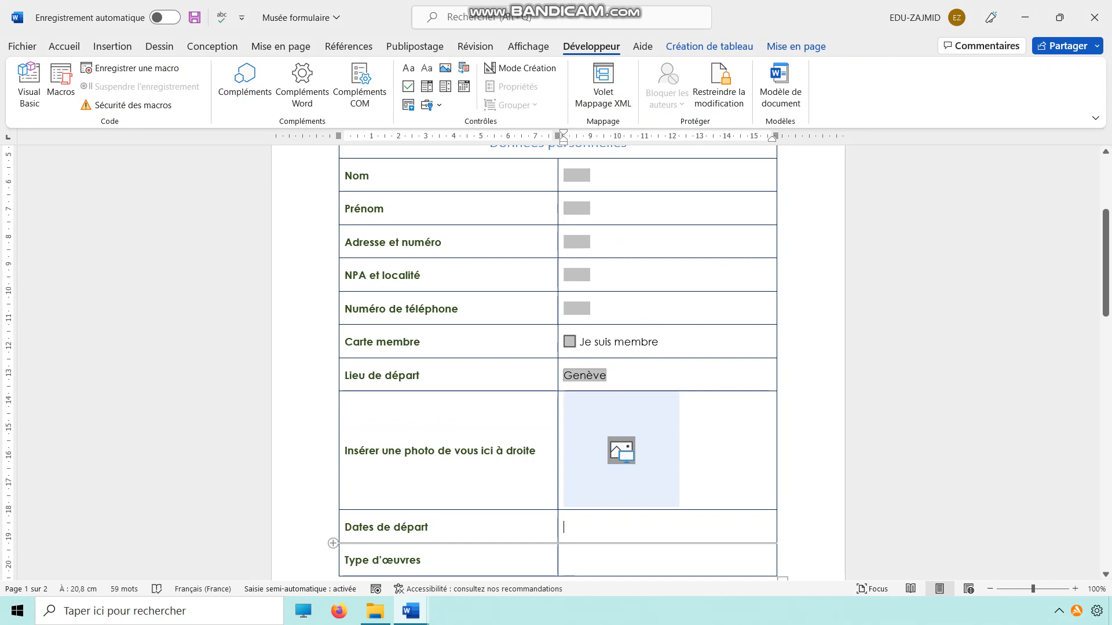
{"action": "left_click", "coordinate": [339, 526]}
{"action": "right_click", "coordinate": [363, 528]}
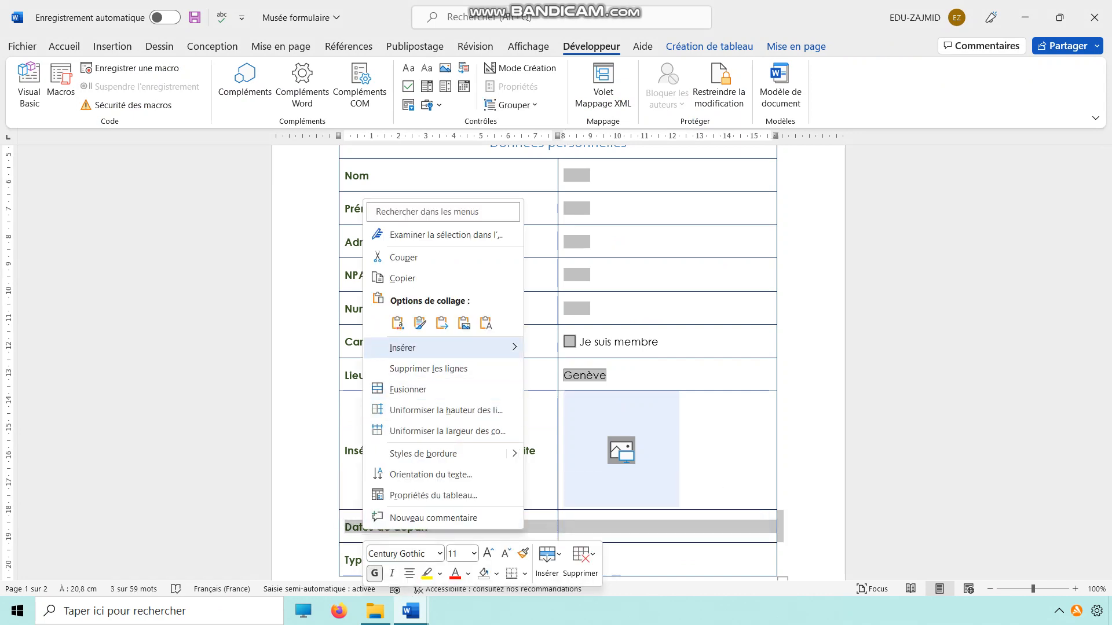
{"action": "mouse_move", "coordinate": [443, 348]}
{"action": "left_click", "coordinate": [602, 391]}
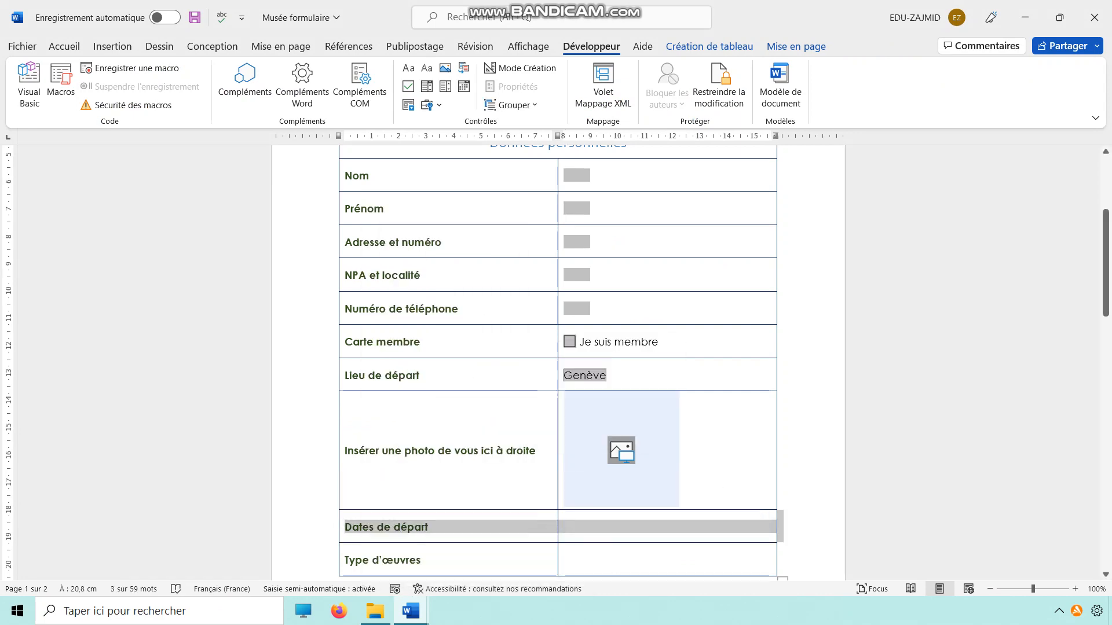
{"action": "left_click", "coordinate": [371, 527]}
{"action": "type", "text": "Effa"}
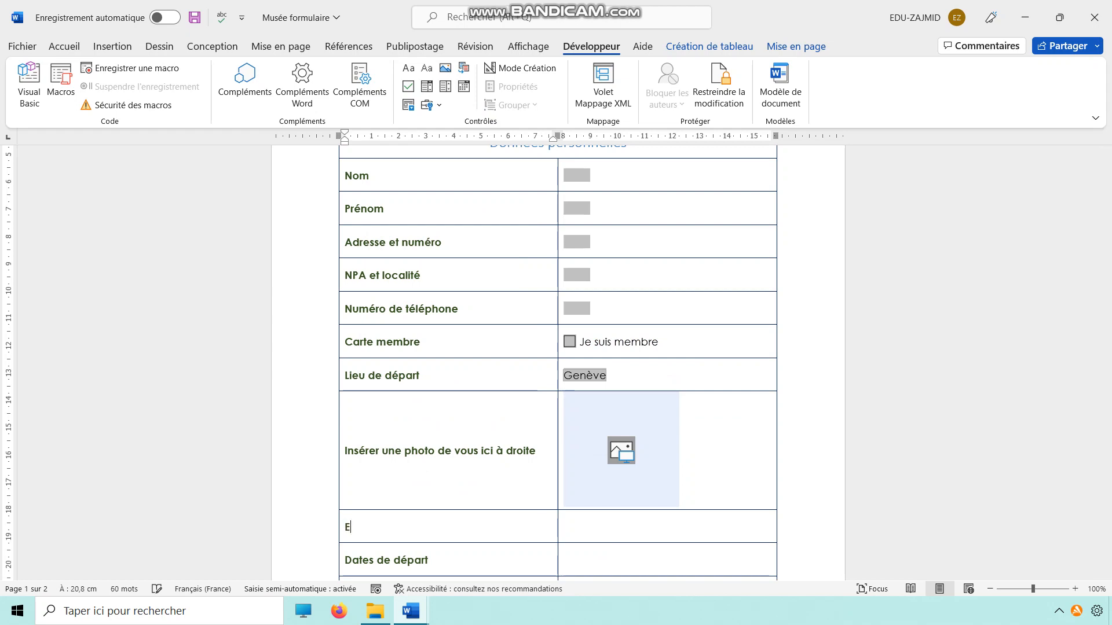
{"action": "key", "text": "BackSpace"}
{"action": "key", "text": "BackSpace"}
{"action": "key", "text": "BackSpace"}
{"action": "key", "text": "BackSpace"}
Move the blank row from above Dates de départ to the end of the table and label it "Effacer les données".
{"action": "scroll", "coordinate": [557, 363], "scroll_direction": "down", "scroll_amount": 4}
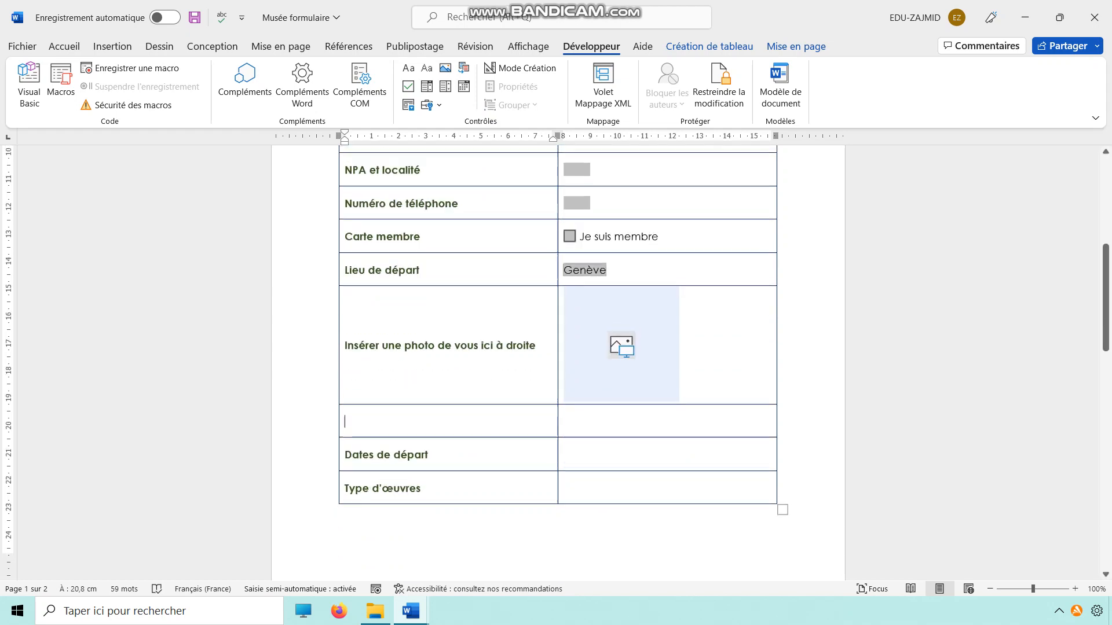
{"action": "left_click_drag", "start_coordinate": [345, 422], "coordinate": [429, 422]}
{"action": "left_click_drag", "start_coordinate": [358, 422], "coordinate": [354, 388]}
{"action": "left_click_drag", "start_coordinate": [422, 455], "coordinate": [346, 421]}
{"action": "left_click", "coordinate": [345, 454]}
{"action": "type", "text": "Effac"}
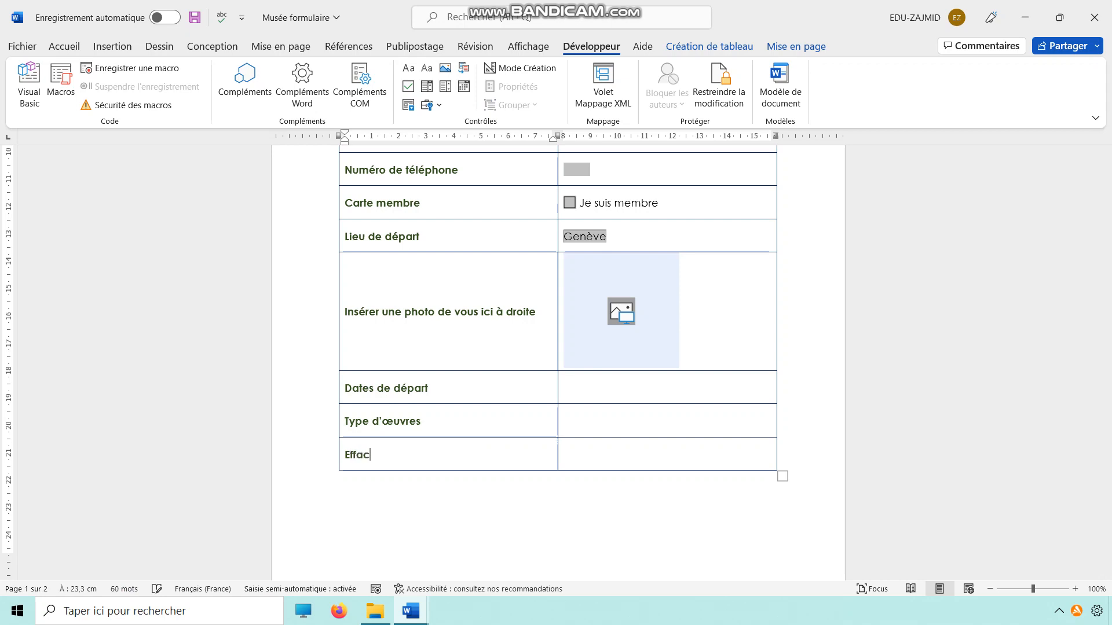
{"action": "type", "text": "er les données"}
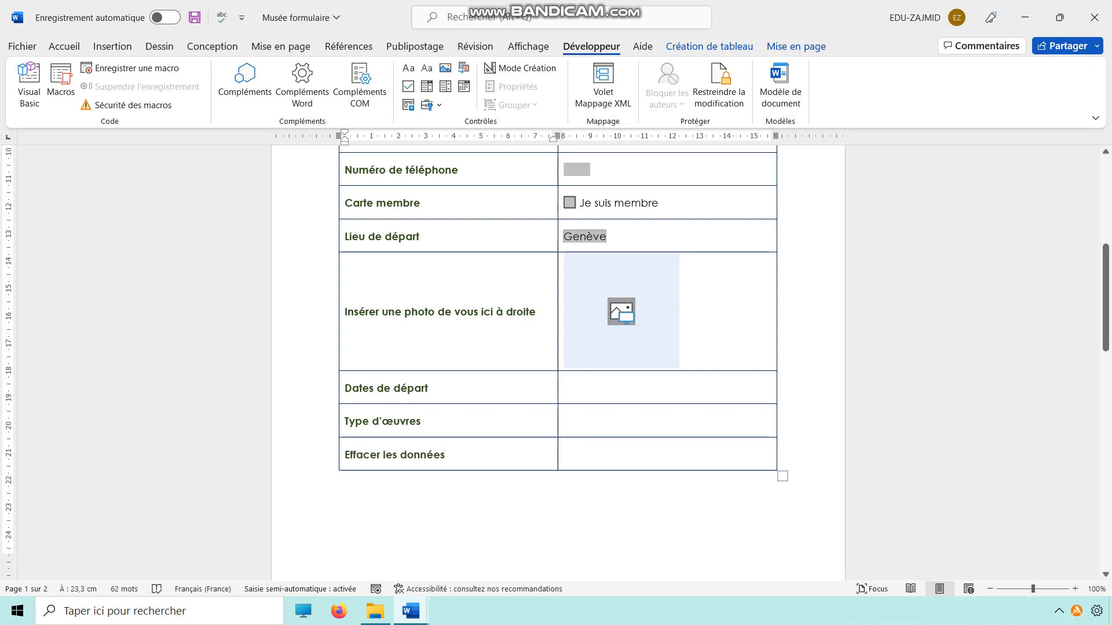
Insert an ActiveX command button in the cell beside Effacer les données.
{"action": "left_click", "coordinate": [568, 455]}
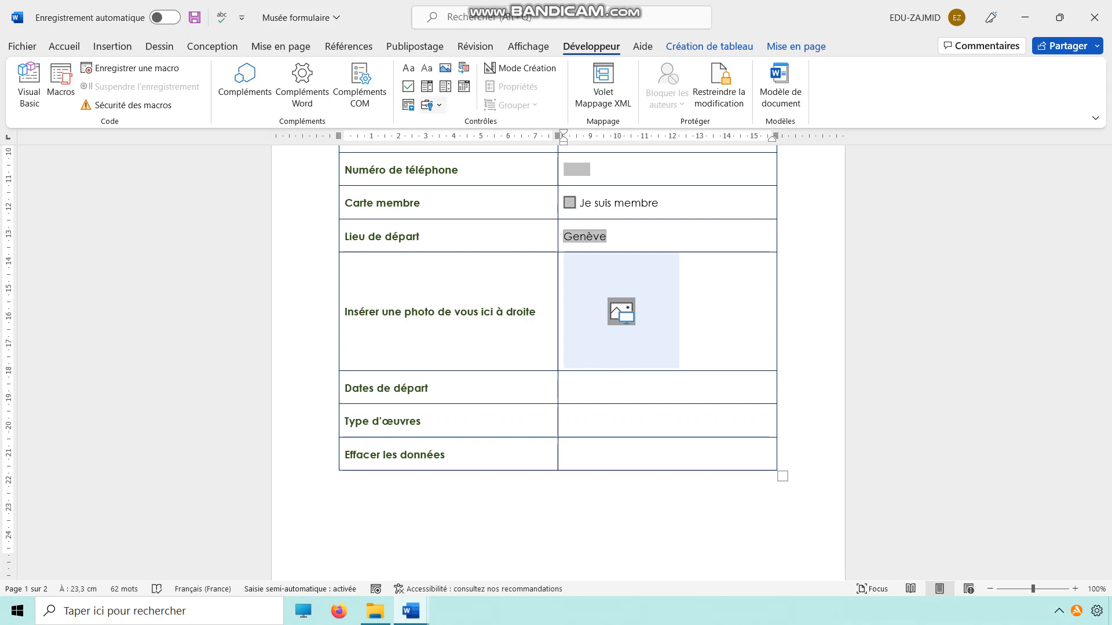
{"action": "left_click", "coordinate": [432, 105]}
{"action": "key", "text": "Escape"}
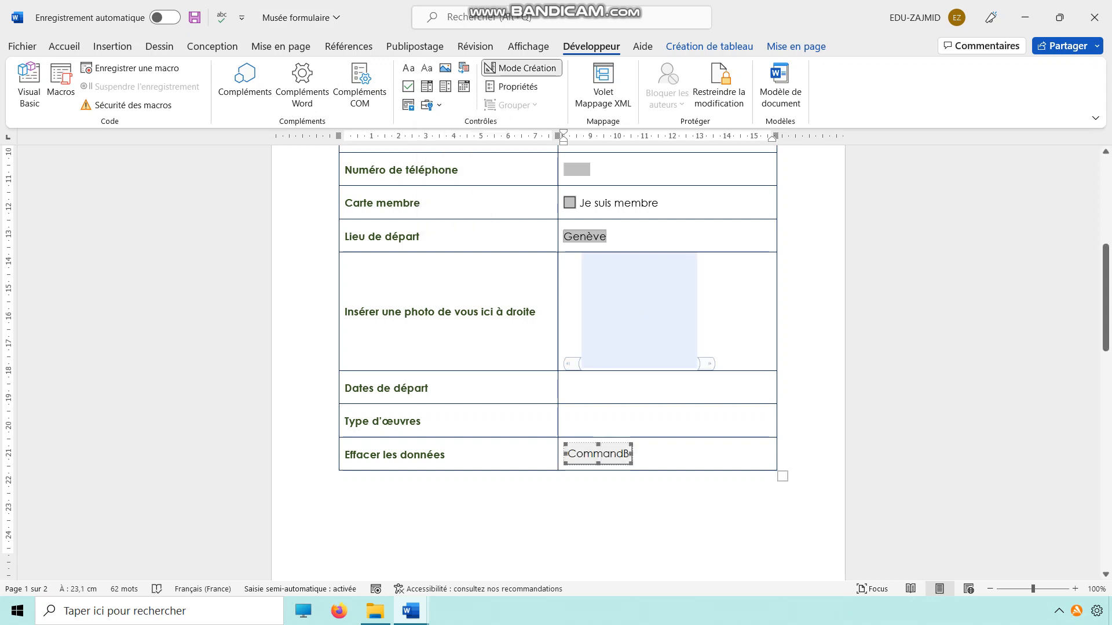
Select the ClearFormFields macro code in item 9 of Consignes musée v2 and return to the form.
{"action": "left_click", "coordinate": [411, 610]}
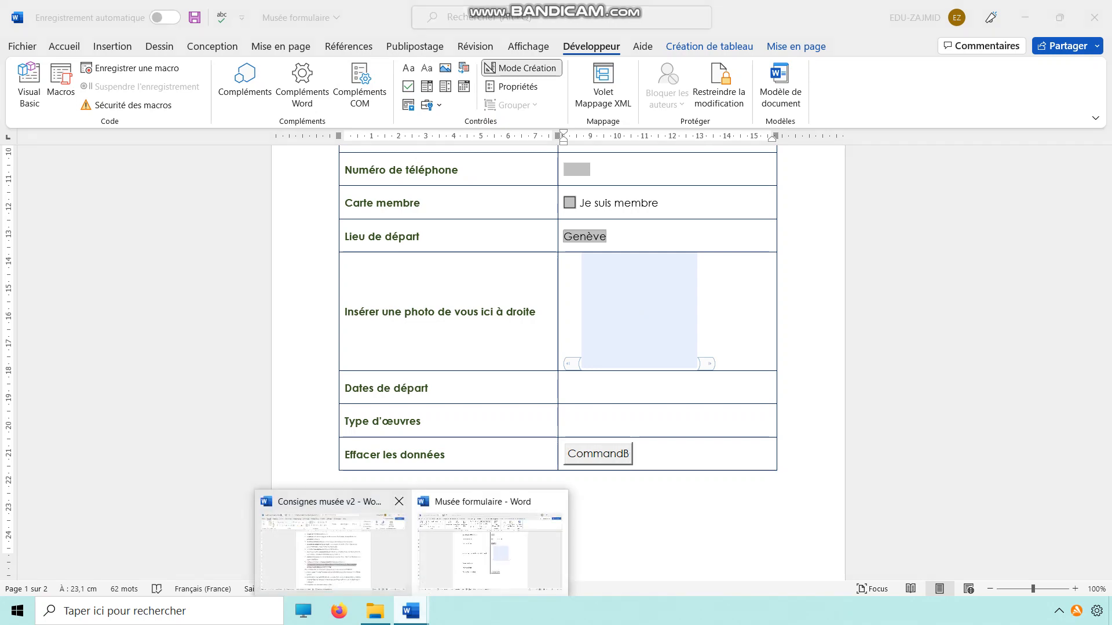
{"action": "left_click", "coordinate": [333, 548]}
{"action": "left_click_drag", "start_coordinate": [611, 398], "coordinate": [538, 417]}
{"action": "key", "text": "ctrl+c"}
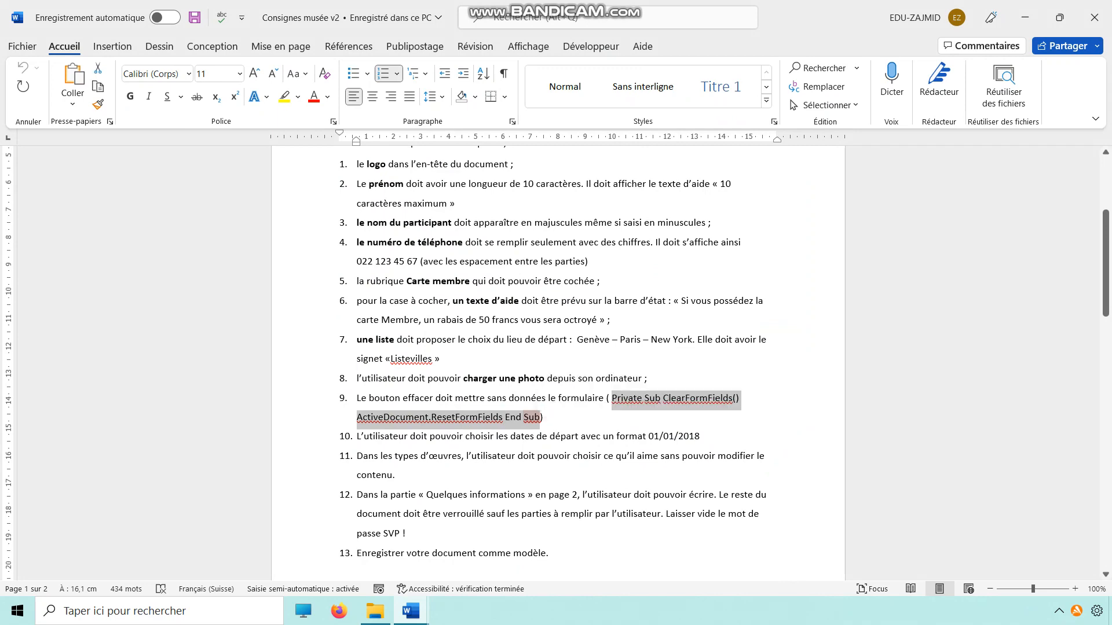
{"action": "left_click", "coordinate": [410, 611]}
{"action": "left_click", "coordinate": [521, 579]}
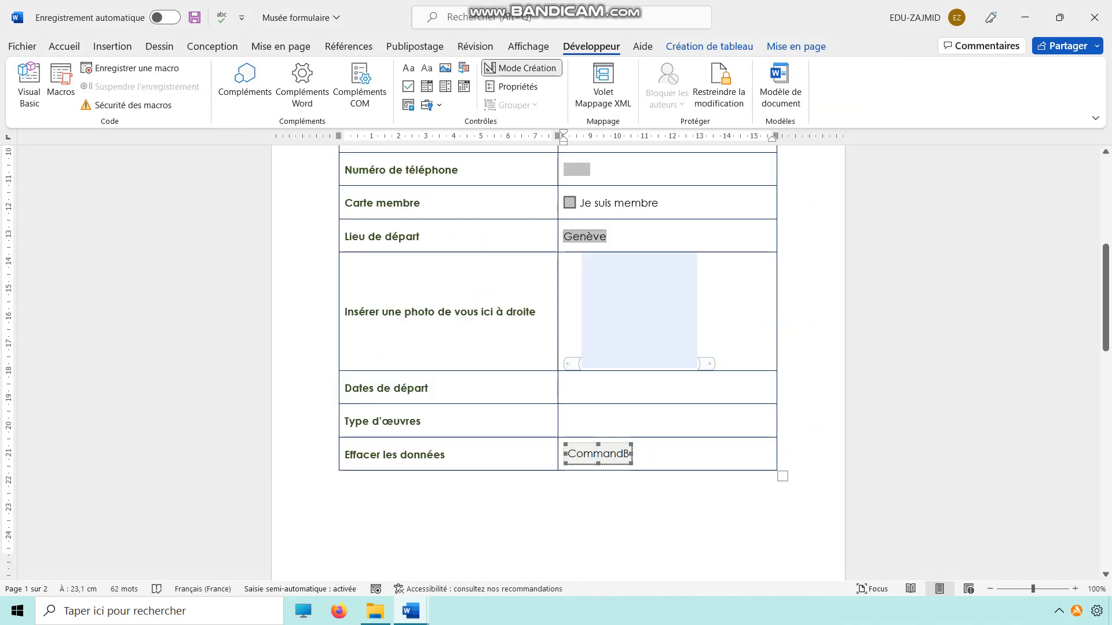
{"action": "right_click", "coordinate": [595, 461]}
{"action": "left_click", "coordinate": [640, 339]}
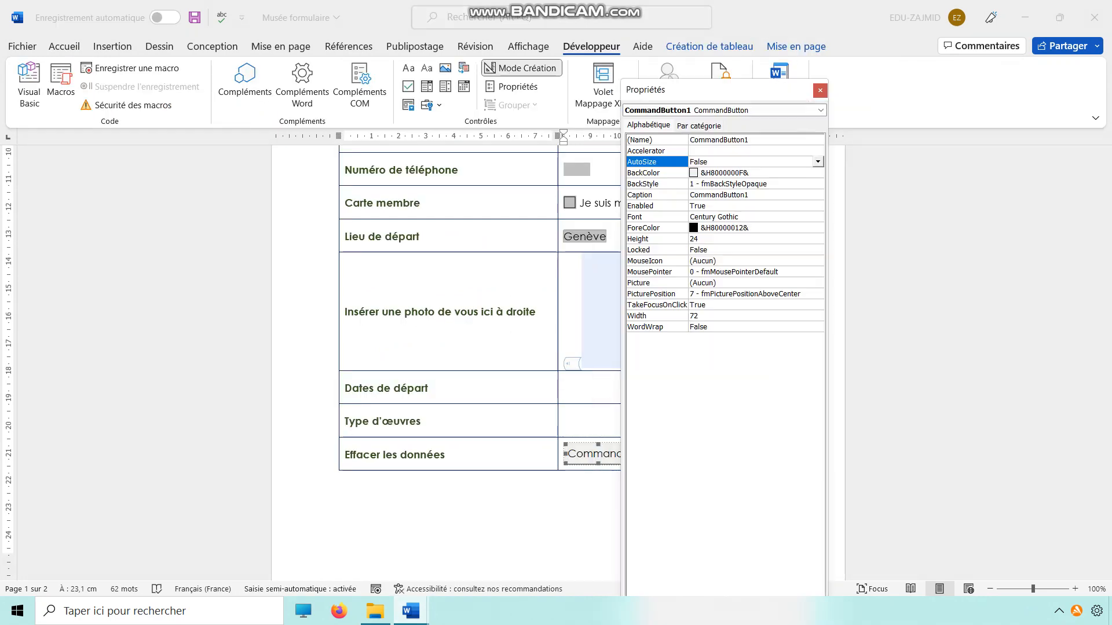
{"action": "left_click", "coordinate": [820, 90]}
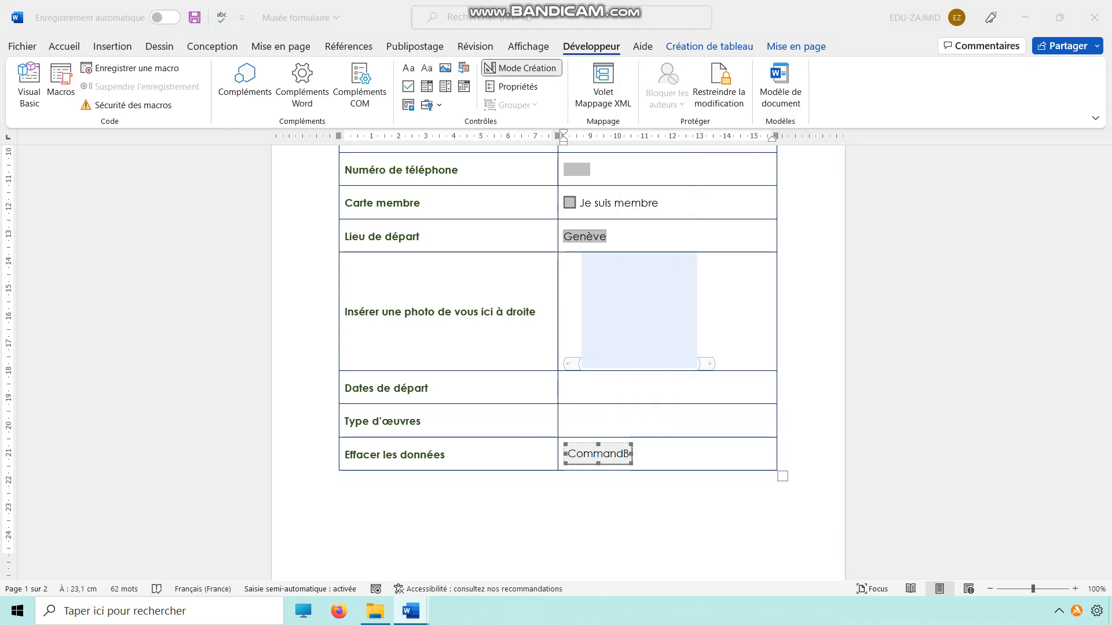
Replace the command button's Click procedure with the copied ClearFormFields macro code.
{"action": "double_click", "coordinate": [599, 454]}
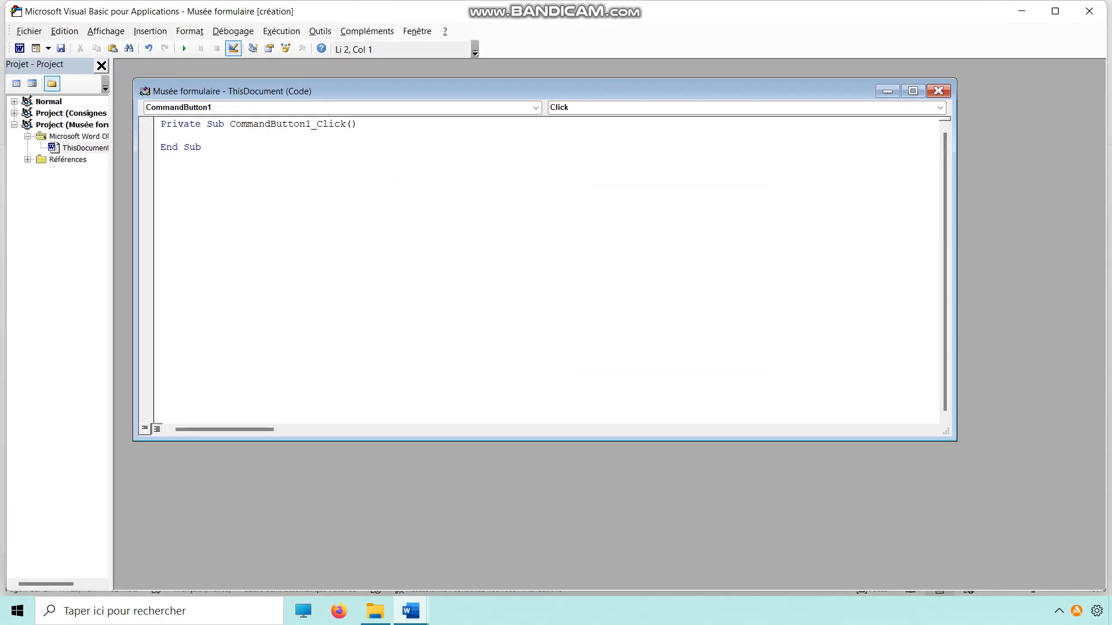
{"action": "key", "text": "ctrl+a"}
{"action": "key", "text": "ctrl+v"}
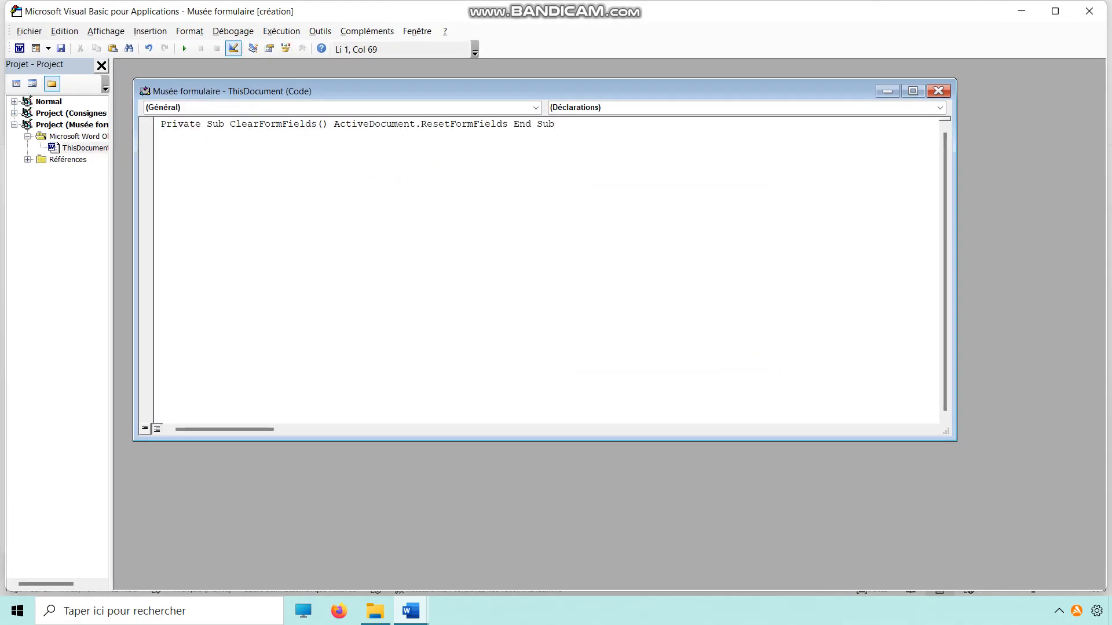
Split the macro into Private Sub ClearFormFields(), ActiveDocument.ResetFormFields and End Sub lines, remove the extra End Sub and blank line, and close the editor.
{"action": "left_click", "coordinate": [229, 124]}
{"action": "key", "text": "Return"}
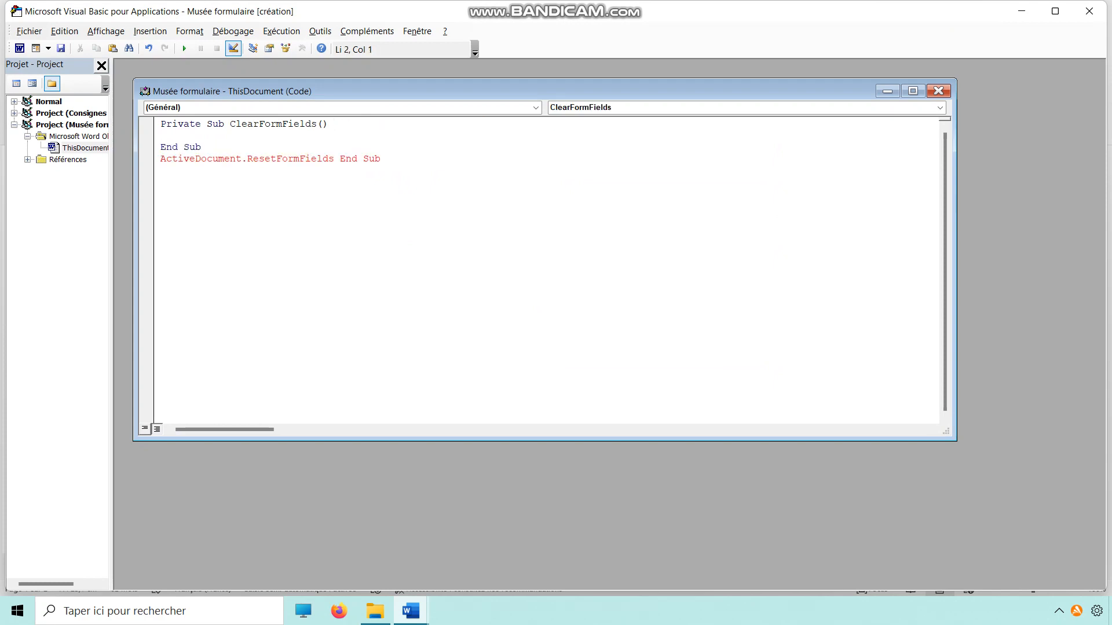
{"action": "left_click", "coordinate": [340, 159]}
{"action": "key", "text": "Return"}
{"action": "left_click_drag", "start_coordinate": [201, 147], "coordinate": [161, 147]}
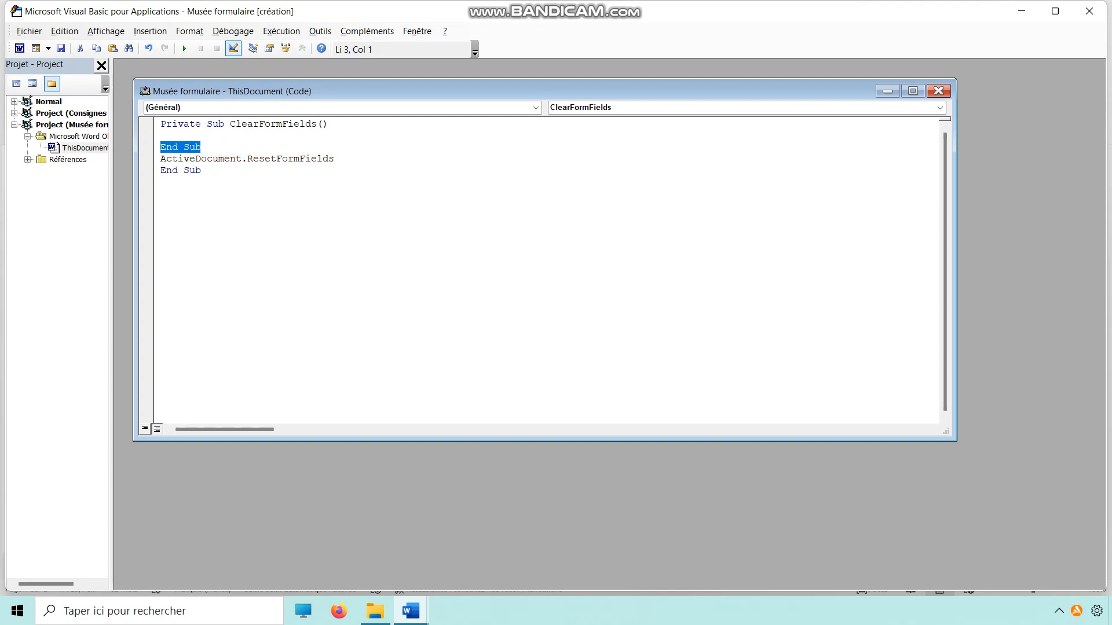
{"action": "key", "text": "BackSpace"}
{"action": "key", "text": "BackSpace"}
{"action": "key", "text": "BackSpace"}
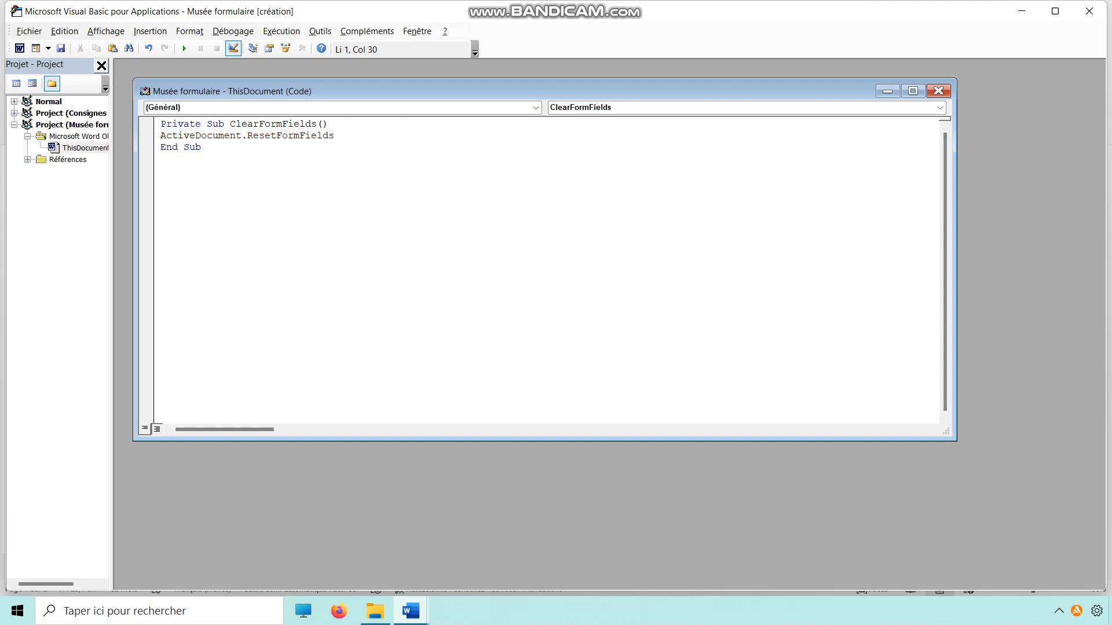
{"action": "left_click", "coordinate": [938, 91]}
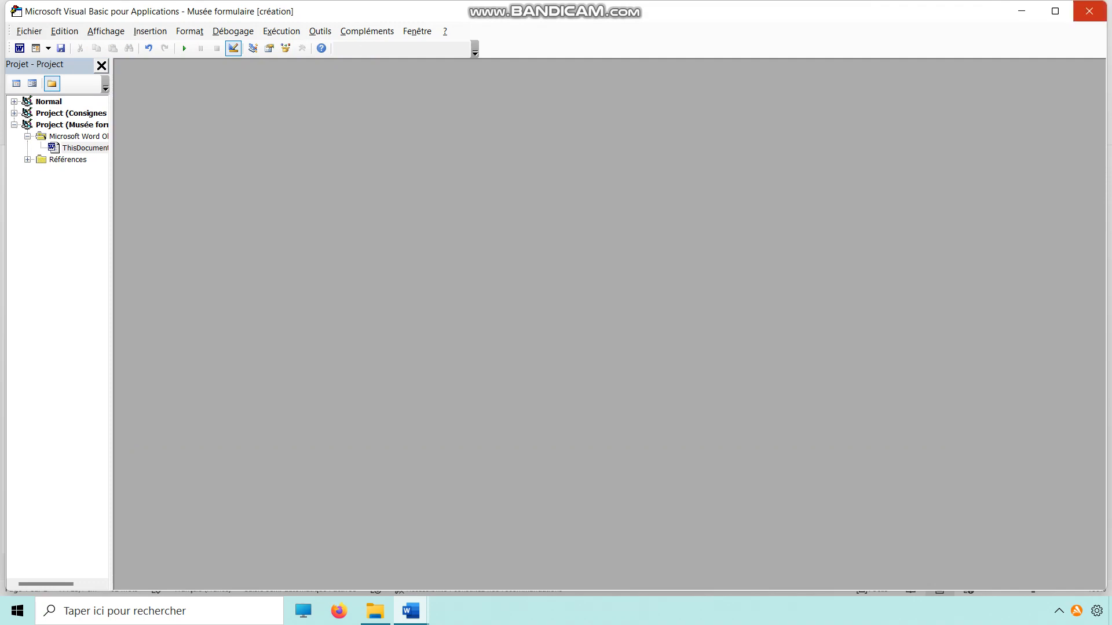
{"action": "left_click", "coordinate": [1088, 10]}
Consult item 10 of Consignes musée v2 on the departure date format and return to the form.
{"action": "mouse_move", "coordinate": [411, 611]}
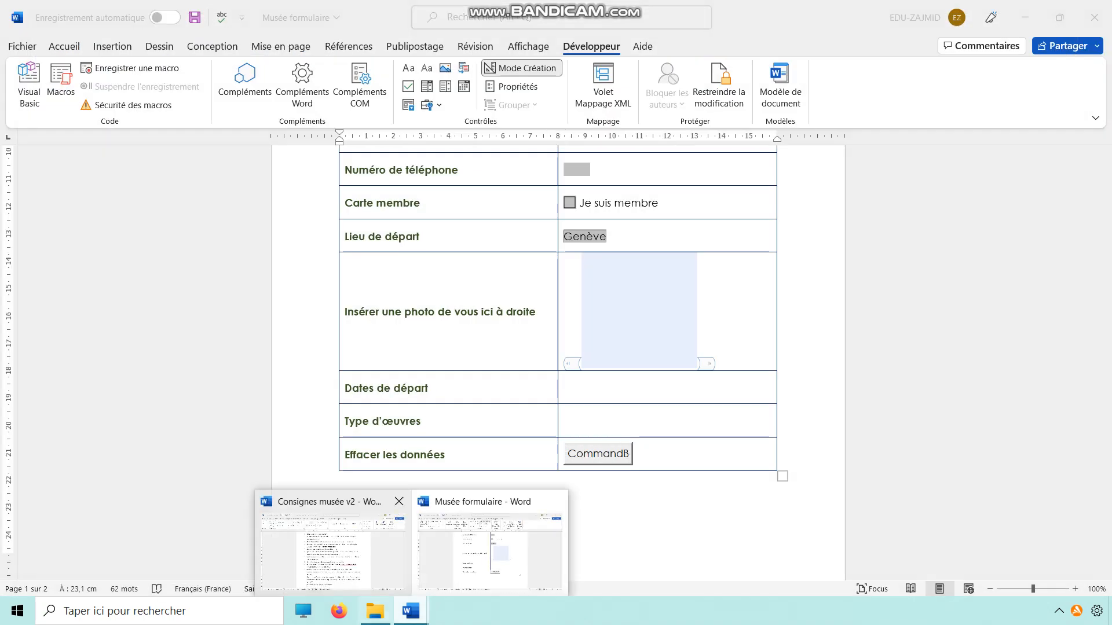
{"action": "left_click", "coordinate": [324, 547]}
{"action": "left_click_drag", "start_coordinate": [430, 438], "coordinate": [705, 437]}
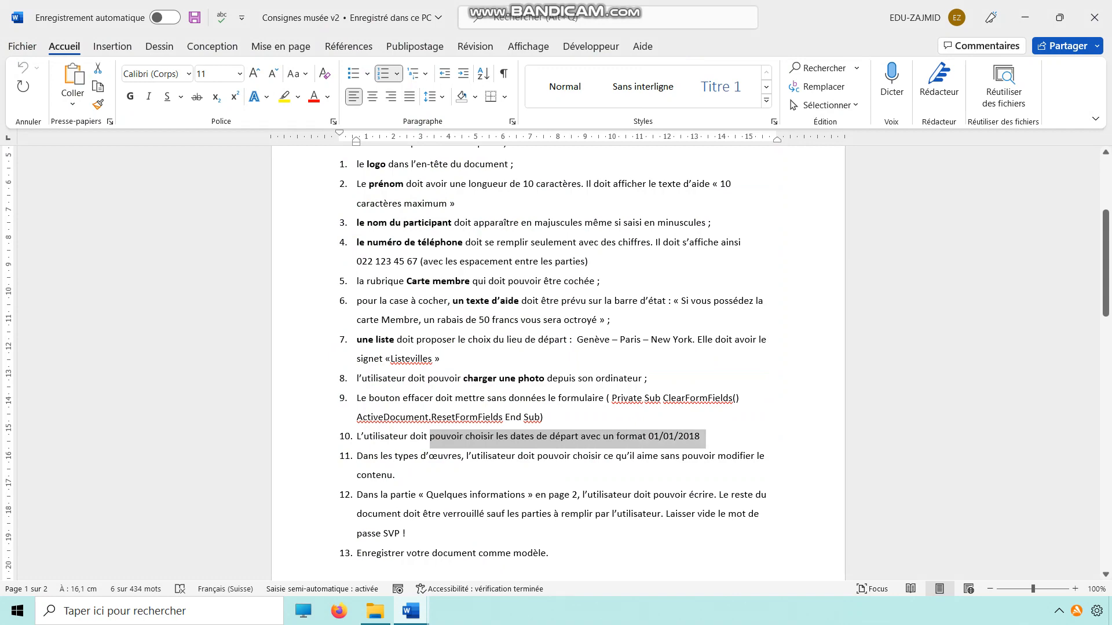
{"action": "mouse_move", "coordinate": [410, 611]}
{"action": "left_click", "coordinate": [496, 547]}
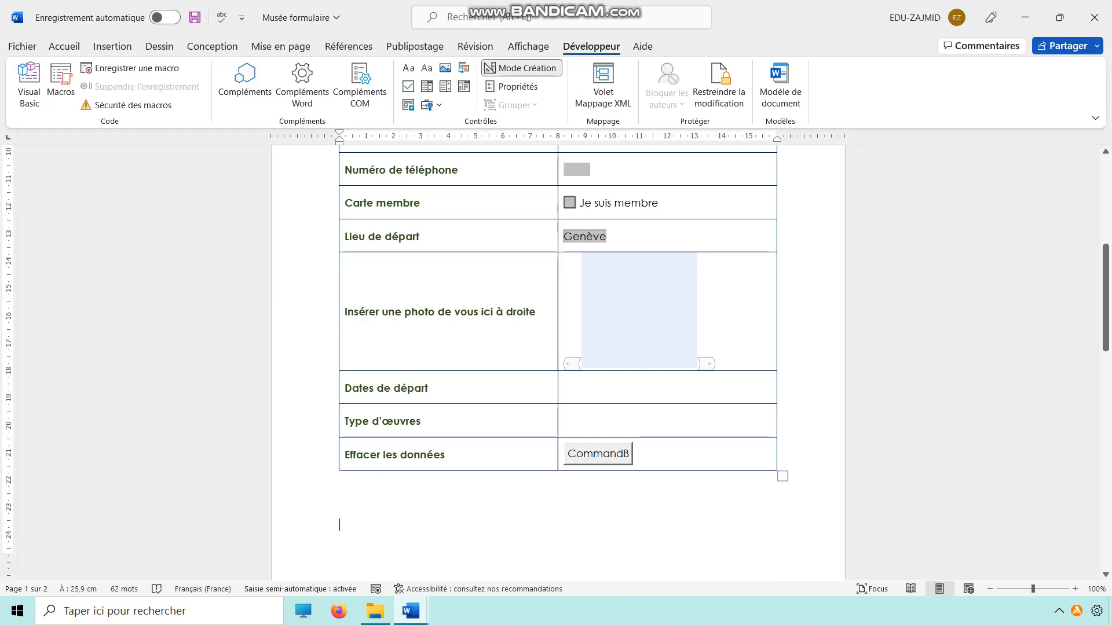
Insert a date picker content control beside Dates de départ and set its display format to 31/10/2022.
{"action": "left_click", "coordinate": [602, 388]}
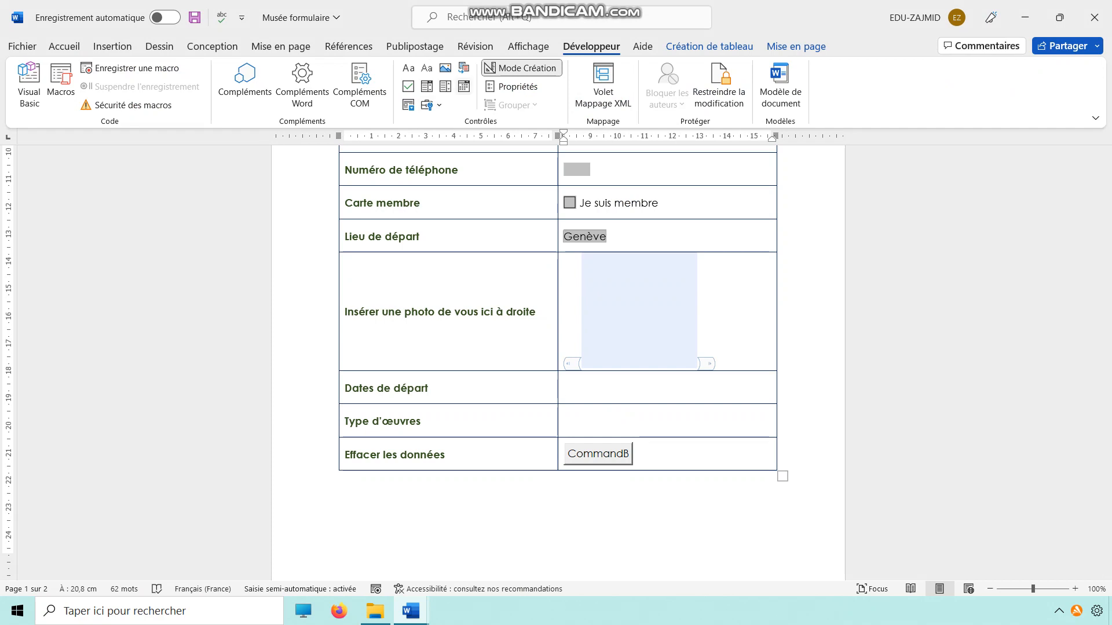
{"action": "left_click", "coordinate": [432, 105]}
{"action": "left_click", "coordinate": [464, 87]}
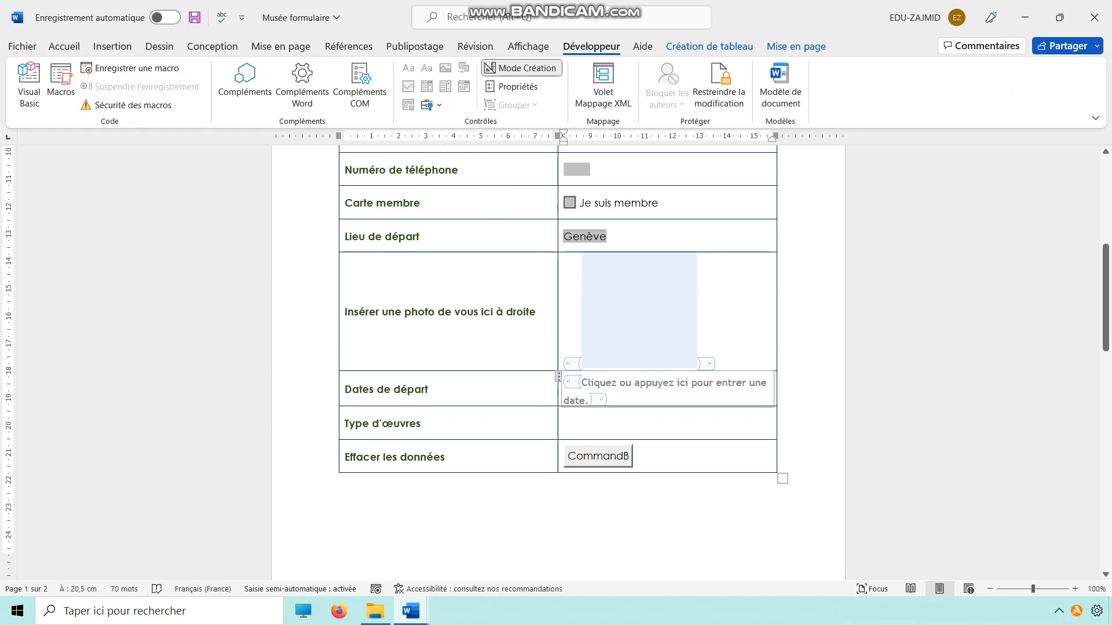
{"action": "left_click", "coordinate": [666, 382]}
{"action": "left_click", "coordinate": [517, 87]}
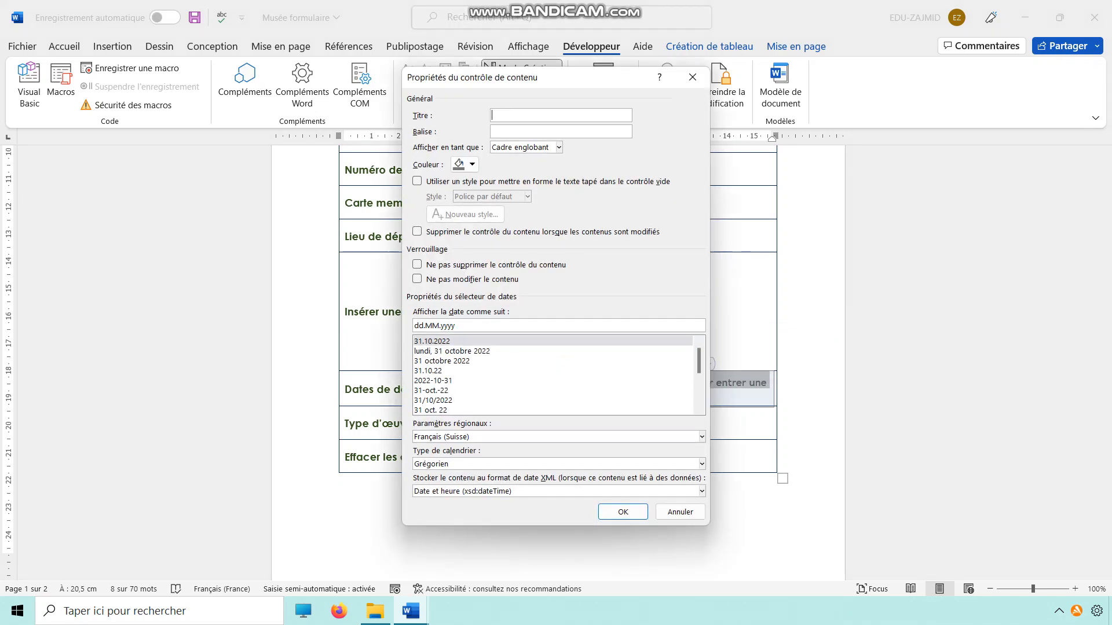
{"action": "left_click", "coordinate": [432, 400]}
{"action": "left_click", "coordinate": [622, 512]}
Read items 11 and 12 of Consignes musée v2, then check the Quelques informations part on page 2 of the form.
{"action": "mouse_move", "coordinate": [410, 611]}
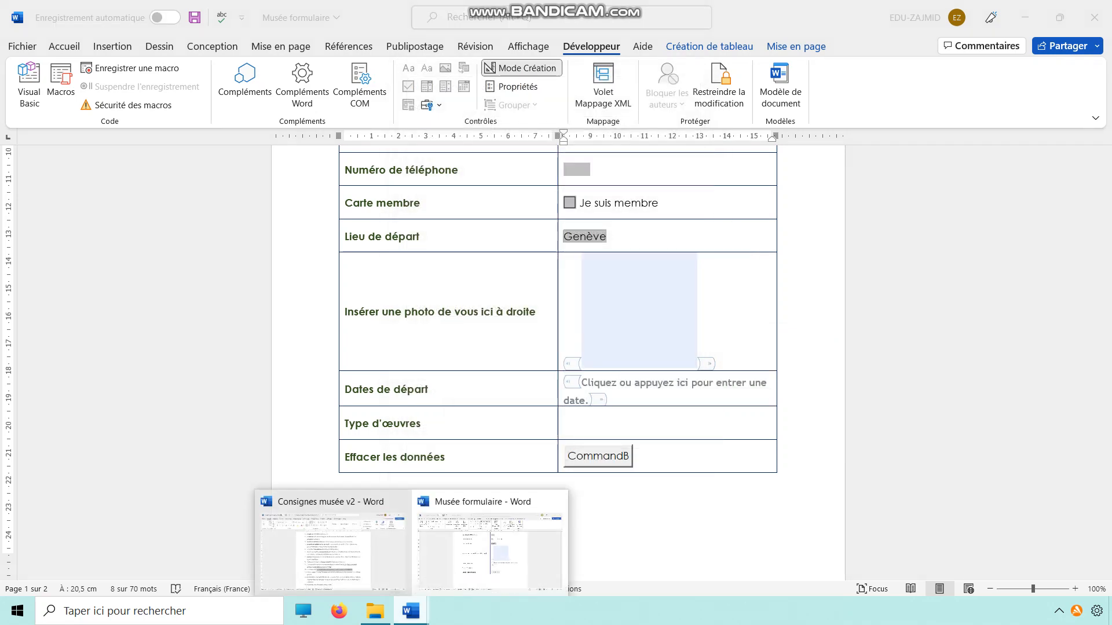
{"action": "left_click", "coordinate": [333, 547]}
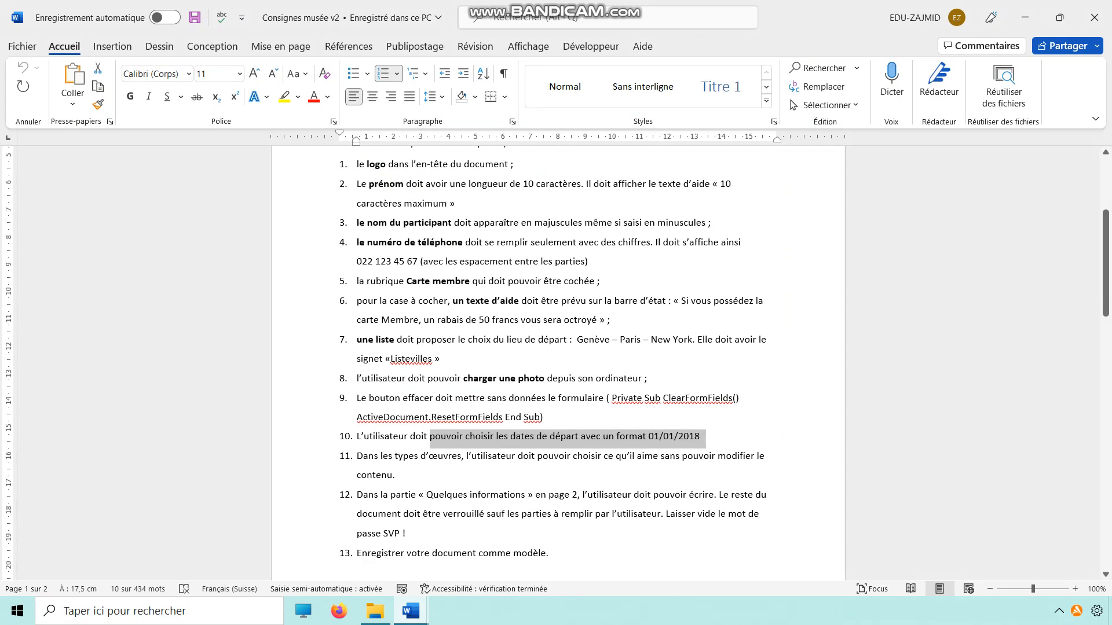
{"action": "left_click_drag", "start_coordinate": [396, 476], "coordinate": [358, 457]}
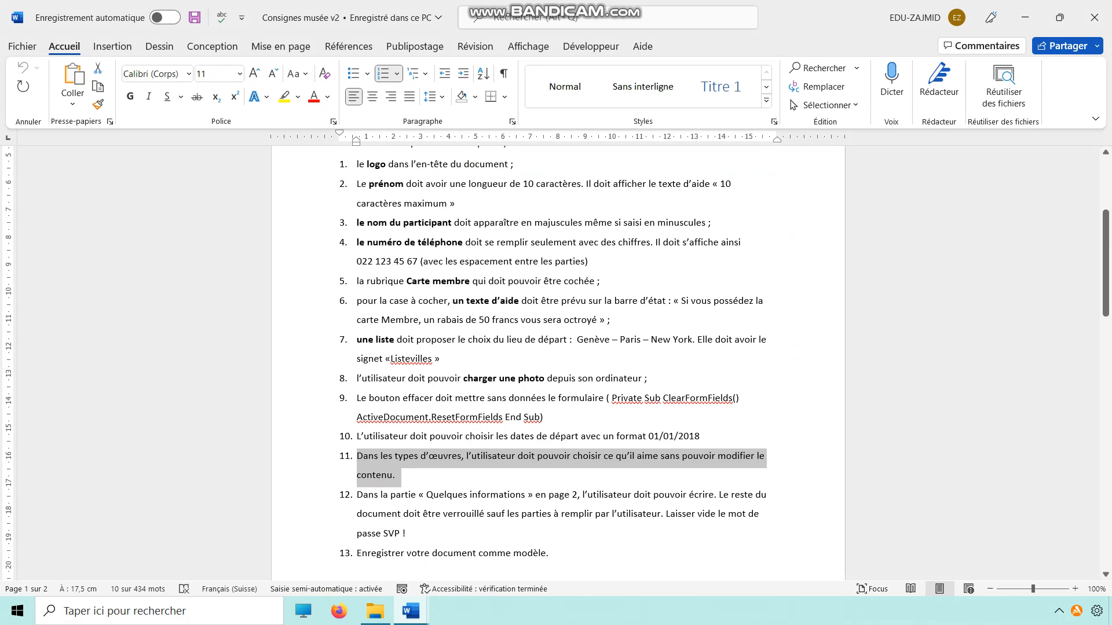
{"action": "left_click_drag", "start_coordinate": [470, 495], "coordinate": [412, 533]}
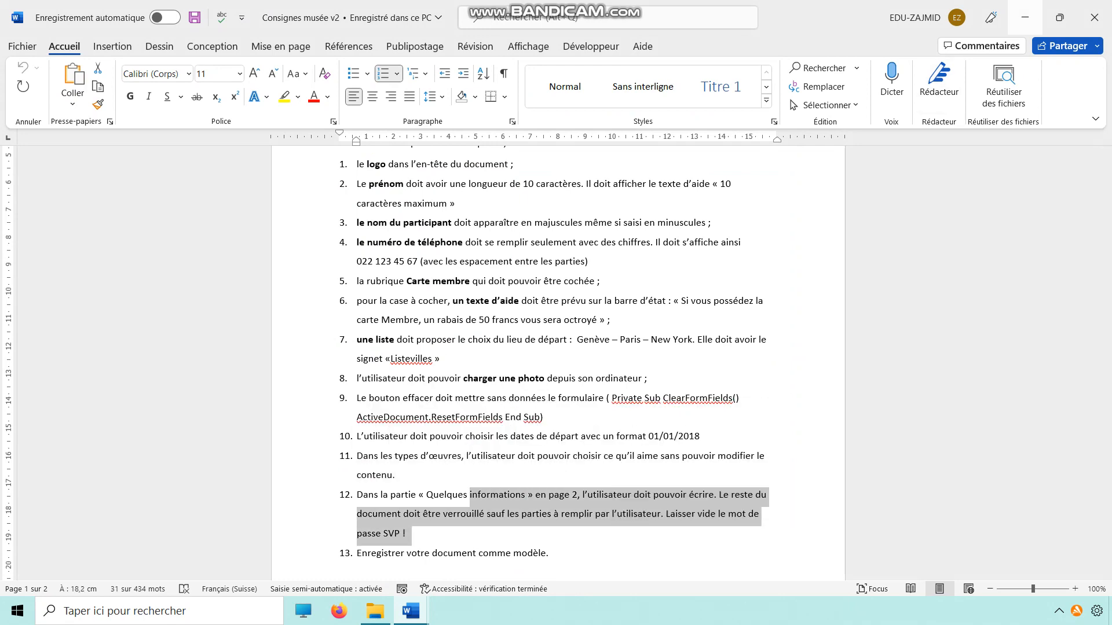
{"action": "left_click", "coordinate": [1025, 17]}
{"action": "scroll", "coordinate": [557, 363], "scroll_direction": "down", "scroll_amount": 1}
{"action": "scroll", "coordinate": [557, 347], "scroll_direction": "down", "scroll_amount": 7}
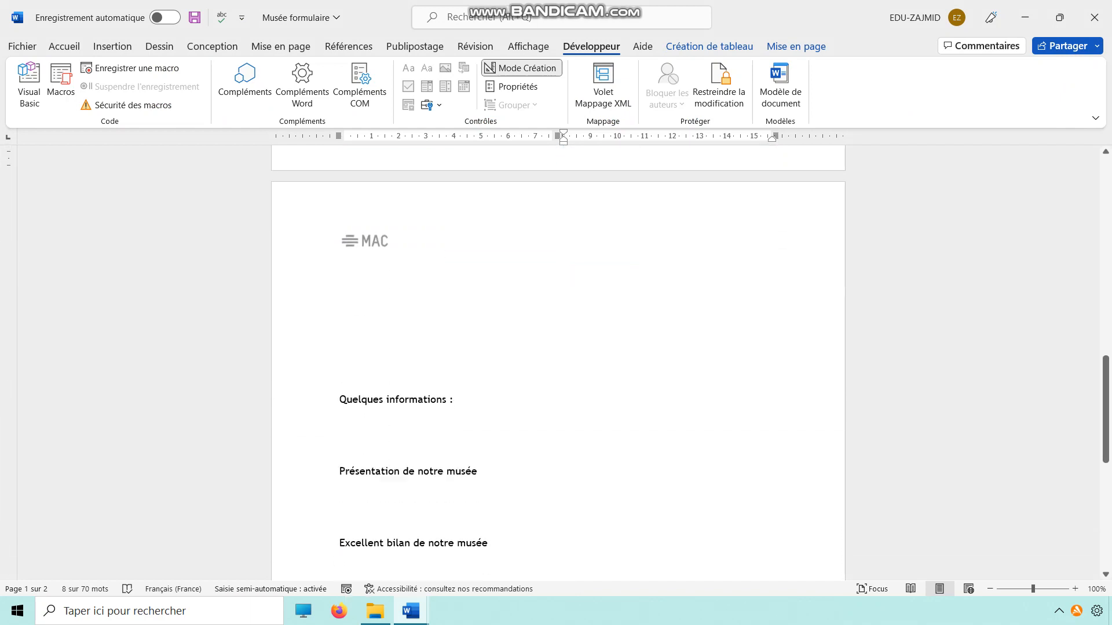
{"action": "scroll", "coordinate": [557, 348], "scroll_direction": "up", "scroll_amount": 5}
{"action": "scroll", "coordinate": [559, 364], "scroll_direction": "up", "scroll_amount": 1}
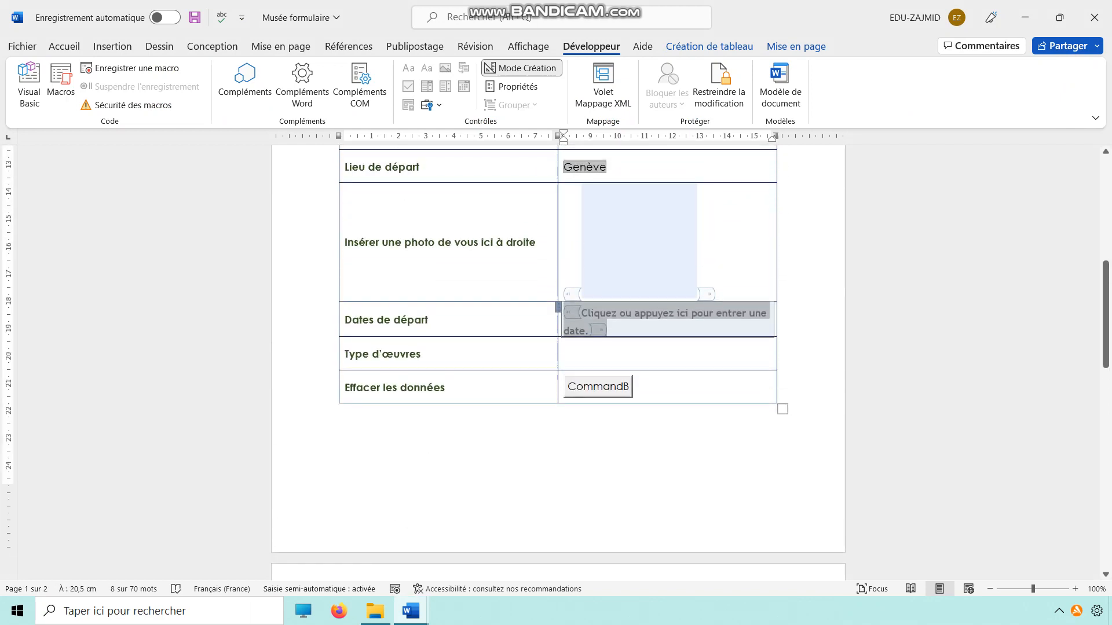
Insert a next-page section break on the empty line below the table and display the formatting marks.
{"action": "left_click", "coordinate": [565, 354]}
{"action": "scroll", "coordinate": [557, 347], "scroll_direction": "up", "scroll_amount": 2}
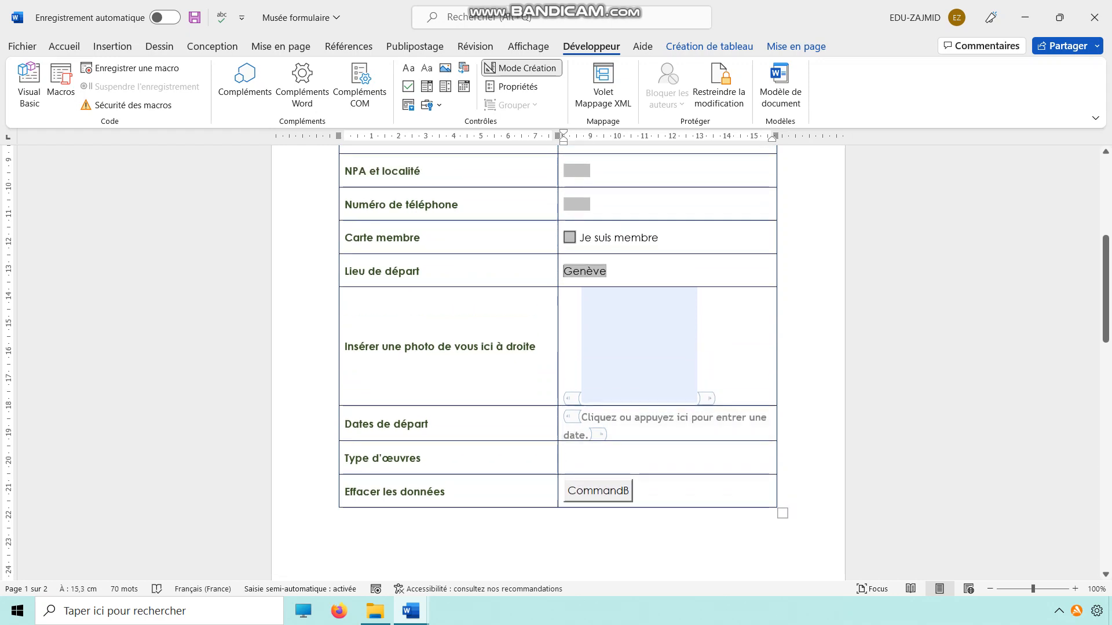
{"action": "scroll", "coordinate": [558, 364], "scroll_direction": "down", "scroll_amount": 5}
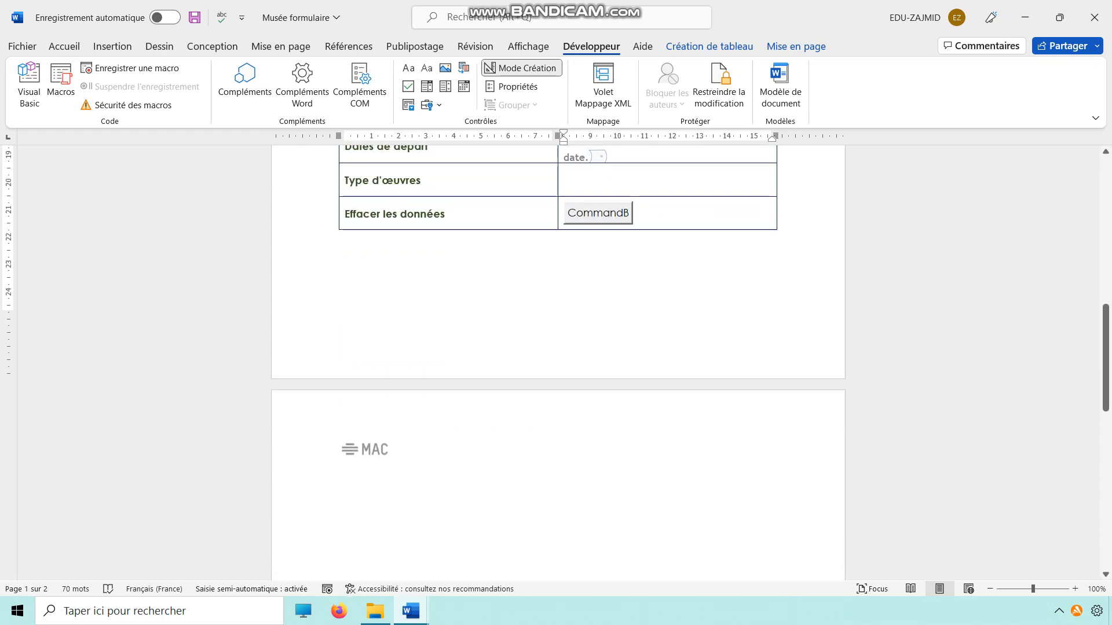
{"action": "left_click", "coordinate": [339, 260]}
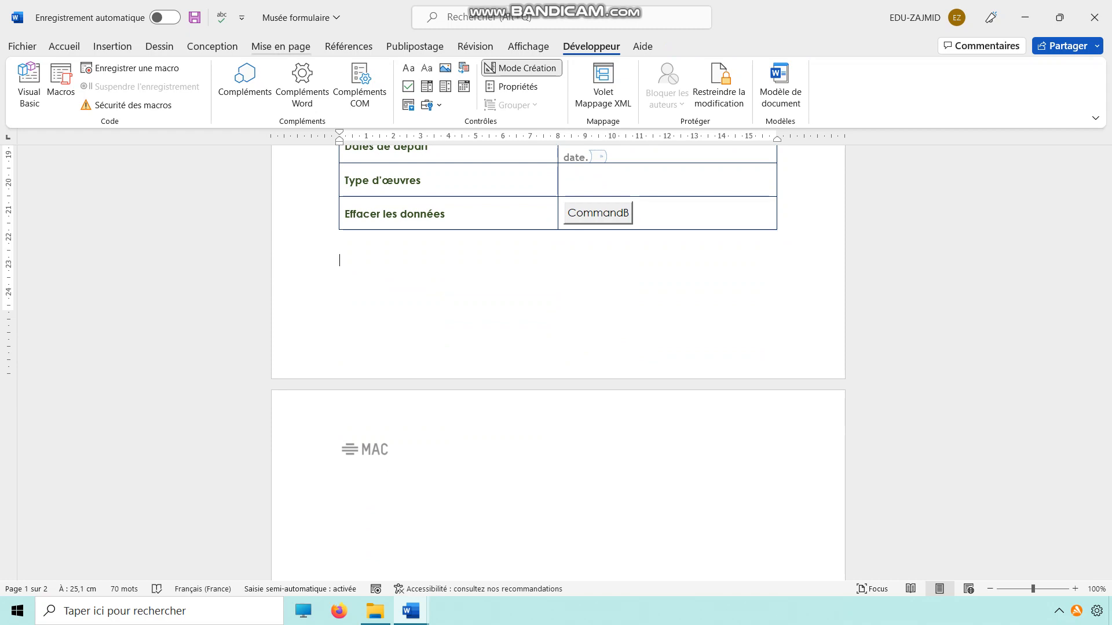
{"action": "left_click", "coordinate": [281, 46]}
{"action": "left_click", "coordinate": [207, 67]}
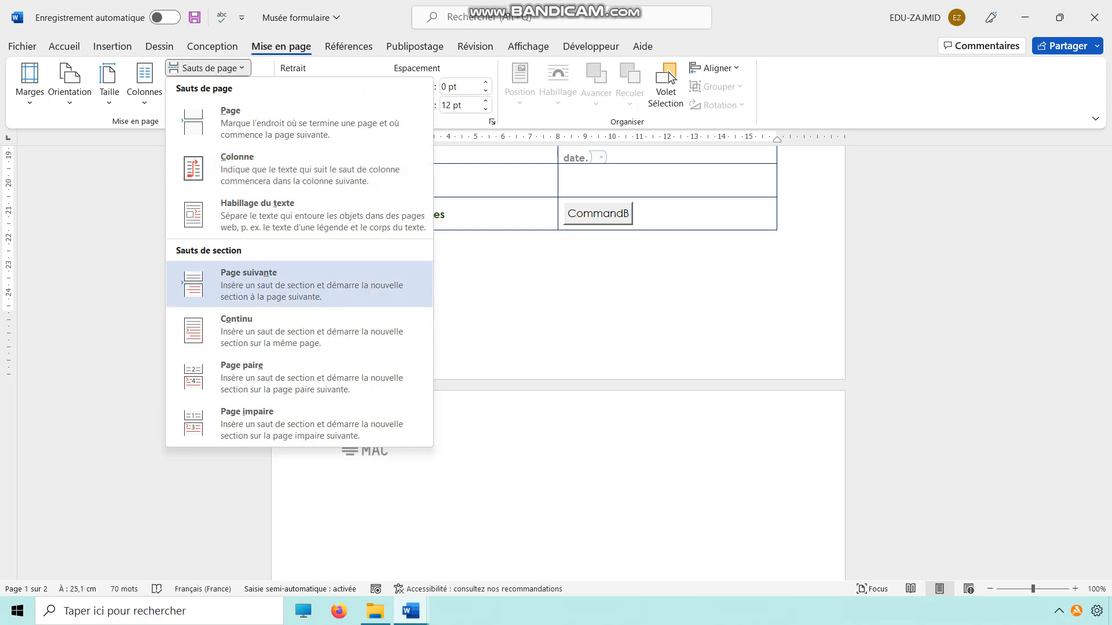
{"action": "left_click", "coordinate": [299, 285]}
{"action": "scroll", "coordinate": [558, 363], "scroll_direction": "down", "scroll_amount": 11}
{"action": "scroll", "coordinate": [558, 363], "scroll_direction": "up", "scroll_amount": 10}
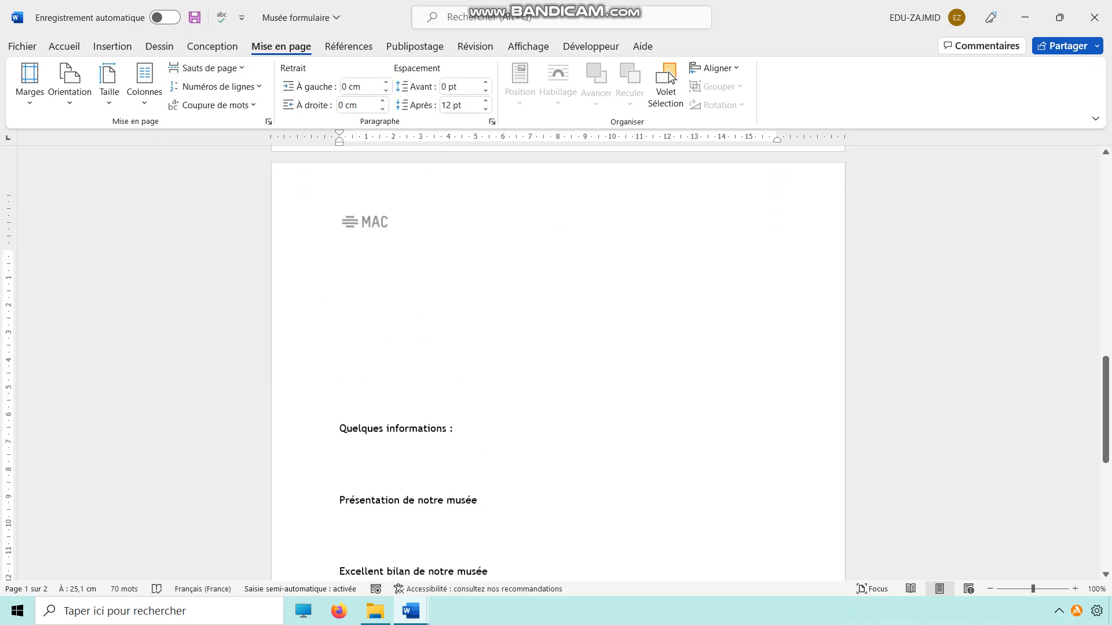
{"action": "left_click", "coordinate": [64, 46]}
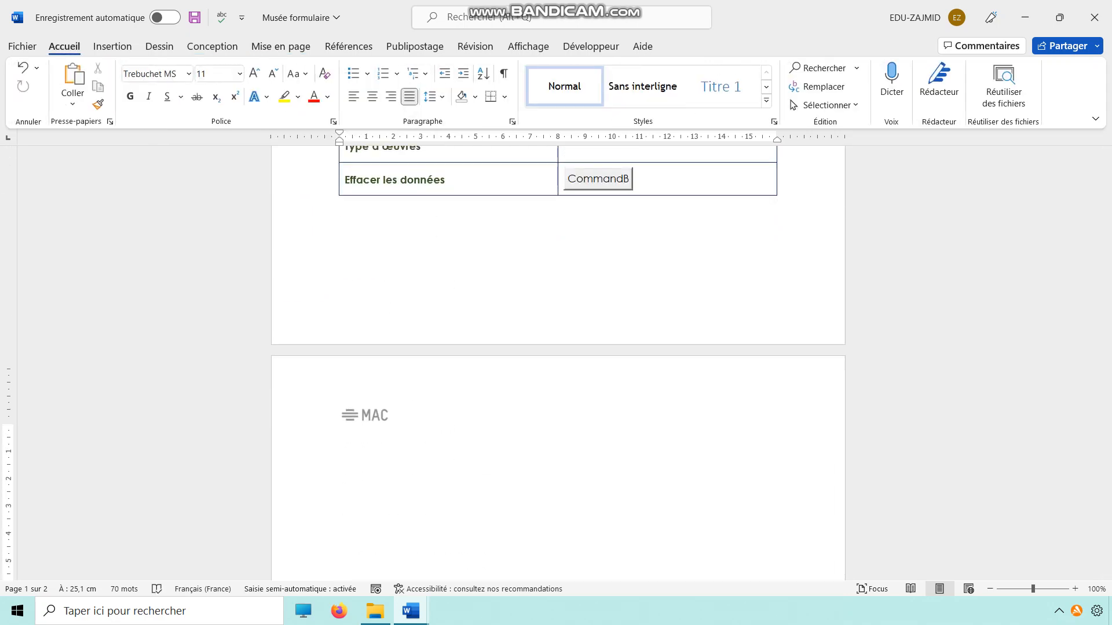
{"action": "left_click", "coordinate": [503, 74]}
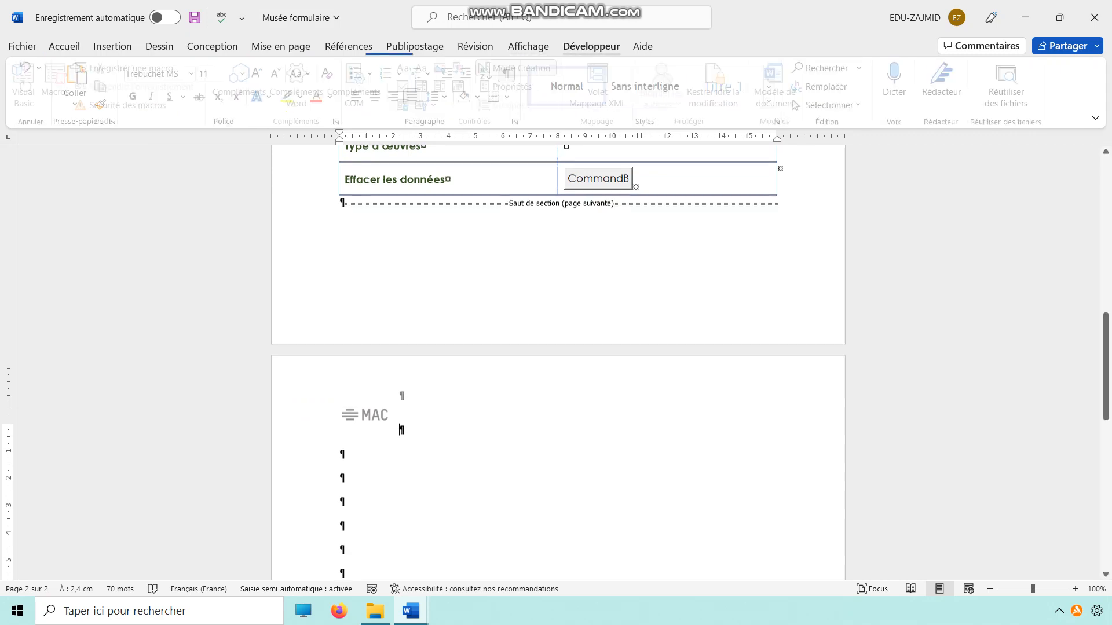
Set the editing restriction for form filling to lock Section 1 and leave Section 2 unlocked.
{"action": "left_click", "coordinate": [591, 46]}
{"action": "left_click", "coordinate": [718, 87]}
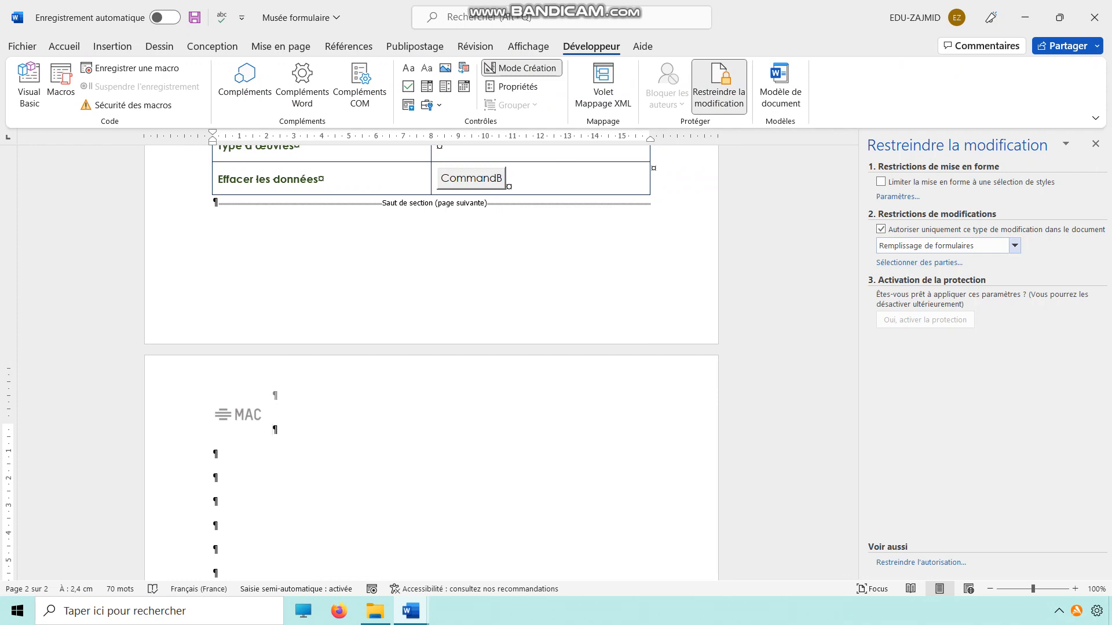
{"action": "left_click", "coordinate": [919, 263]}
{"action": "left_click", "coordinate": [716, 277]}
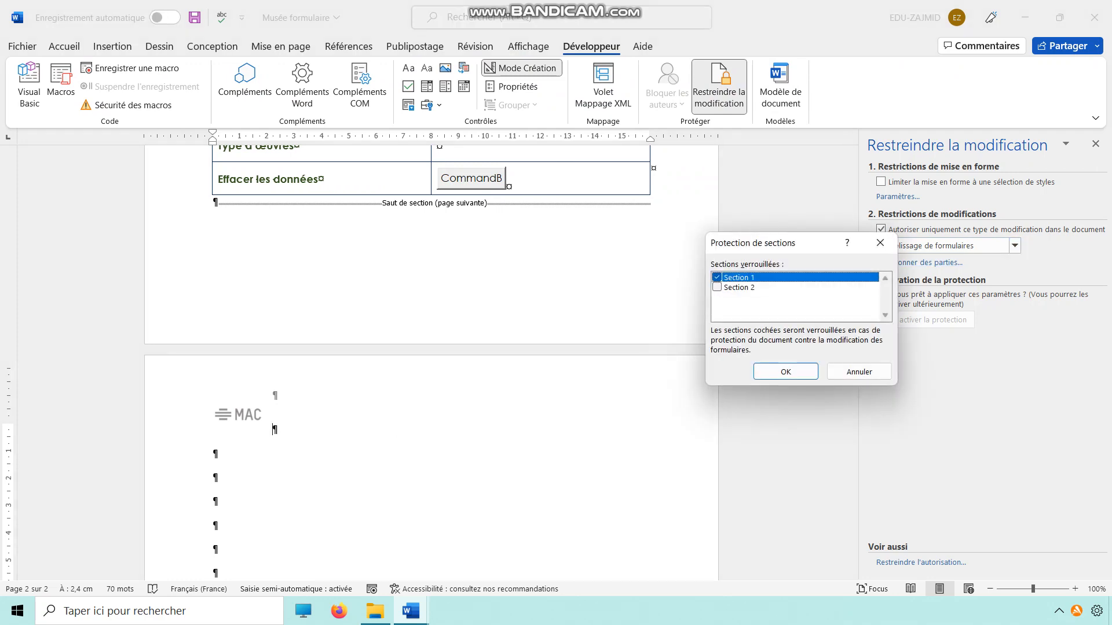
{"action": "left_click", "coordinate": [786, 372]}
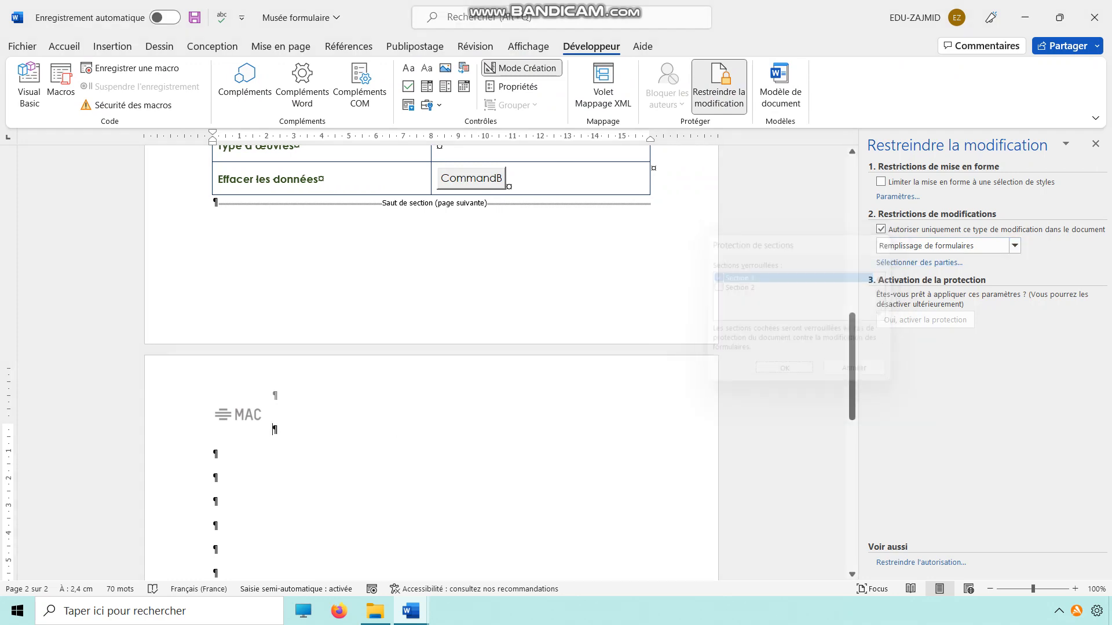
{"action": "scroll", "coordinate": [431, 289], "scroll_direction": "up", "scroll_amount": 4}
{"action": "scroll", "coordinate": [431, 290], "scroll_direction": "down", "scroll_amount": 3}
{"action": "scroll", "coordinate": [431, 359], "scroll_direction": "down", "scroll_amount": 4}
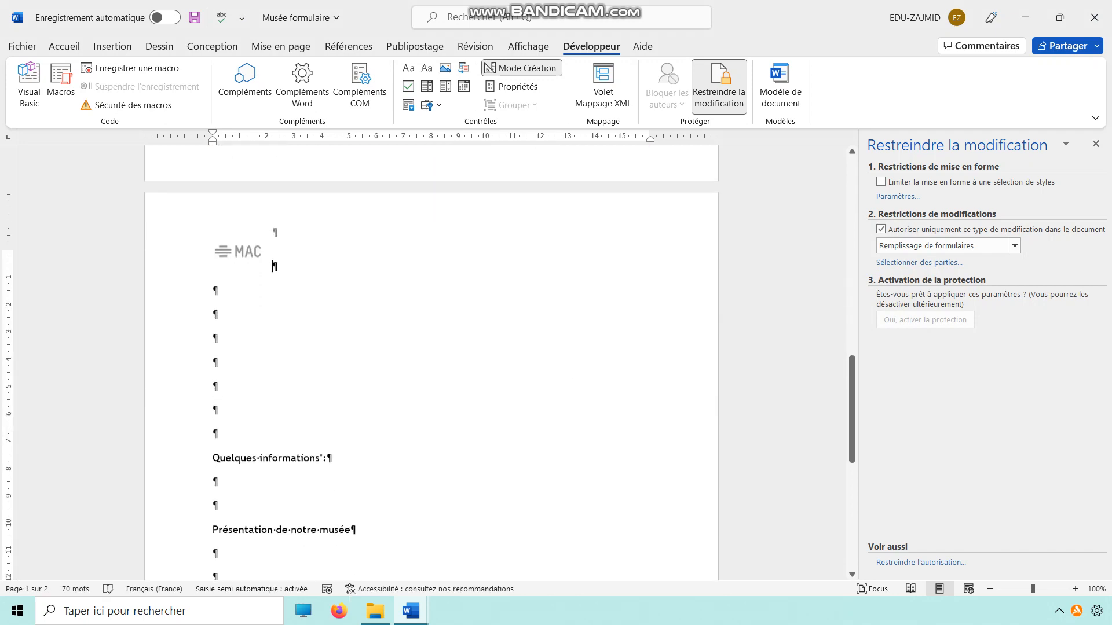
Save the form as the macro-free Word template Musée formulaire in the Modèles Office personnalisés folder.
{"action": "left_click", "coordinate": [22, 46]}
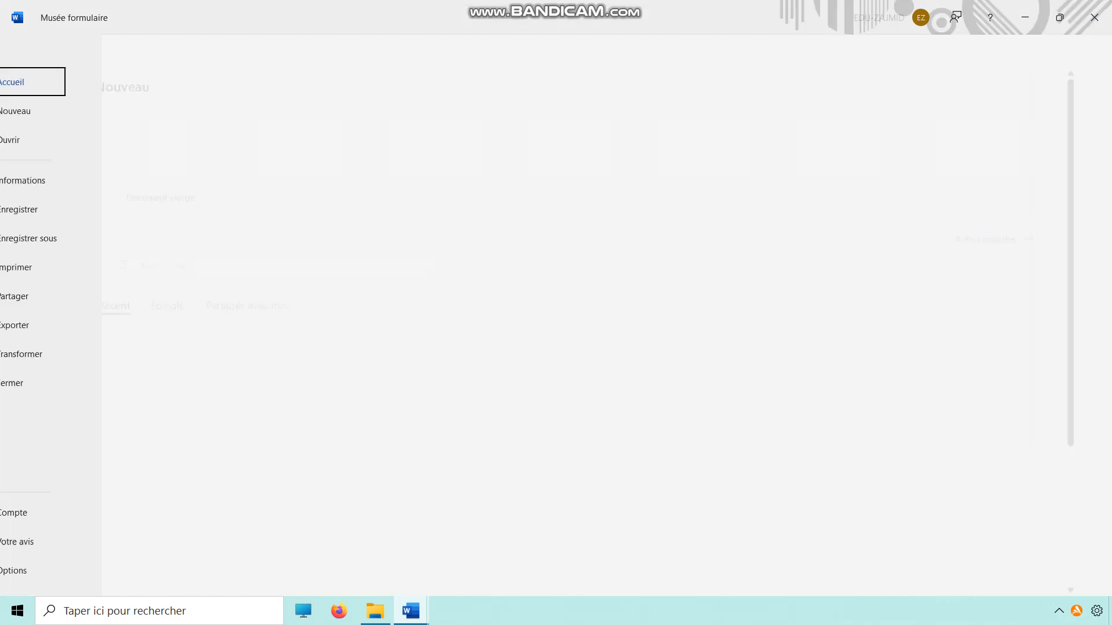
{"action": "left_click", "coordinate": [61, 238]}
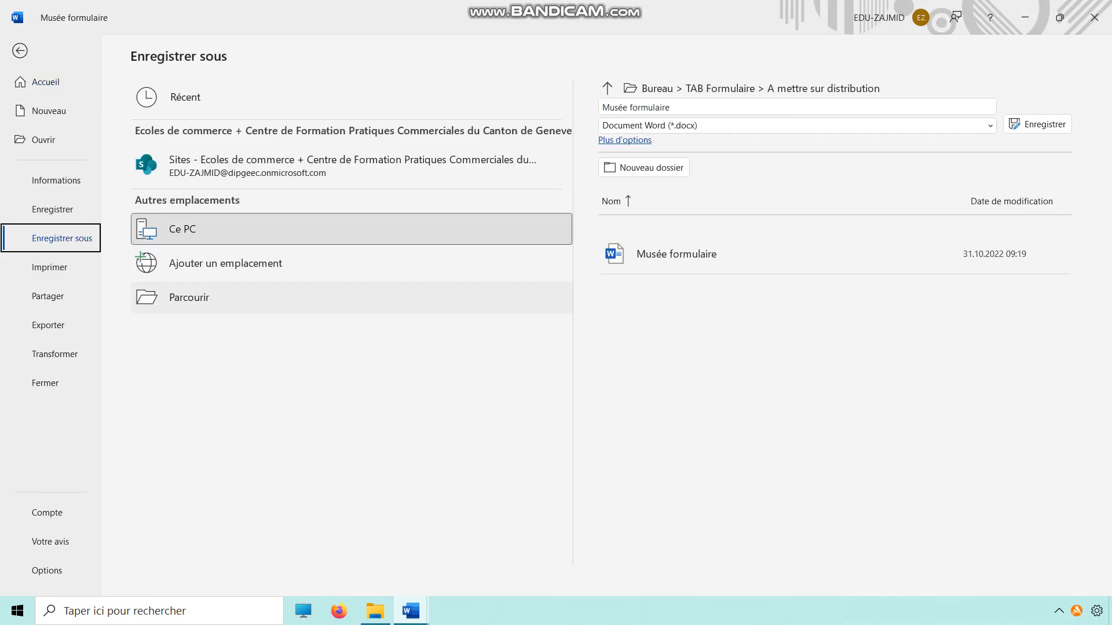
{"action": "left_click", "coordinate": [188, 298]}
{"action": "left_click", "coordinate": [55, 111]}
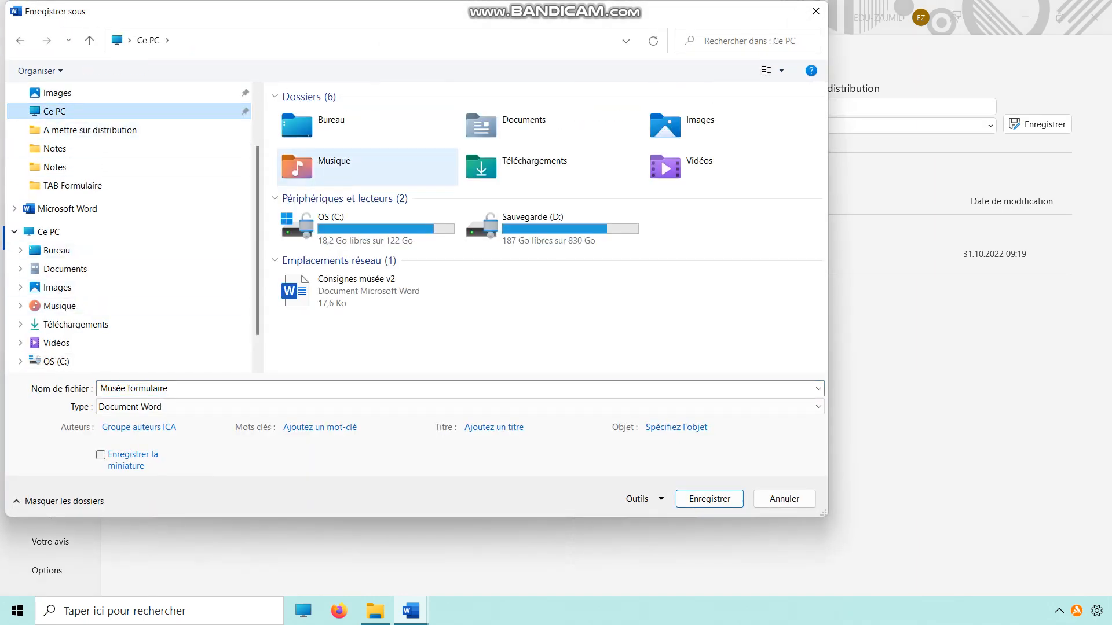
{"action": "double_click", "coordinate": [330, 123]}
{"action": "left_click", "coordinate": [150, 407]}
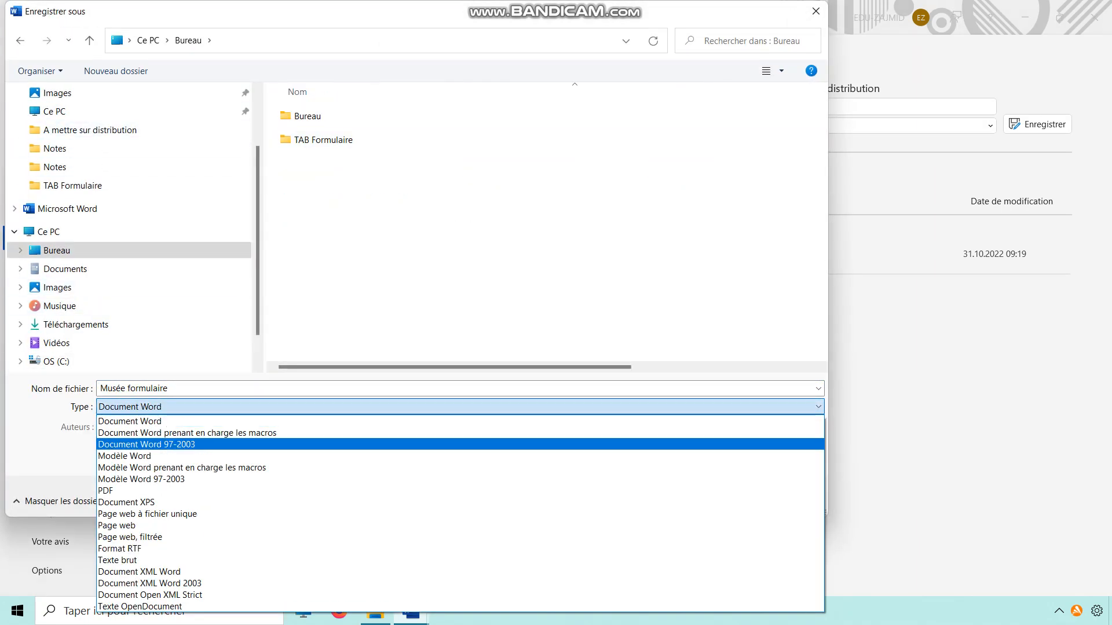
{"action": "left_click", "coordinate": [125, 456]}
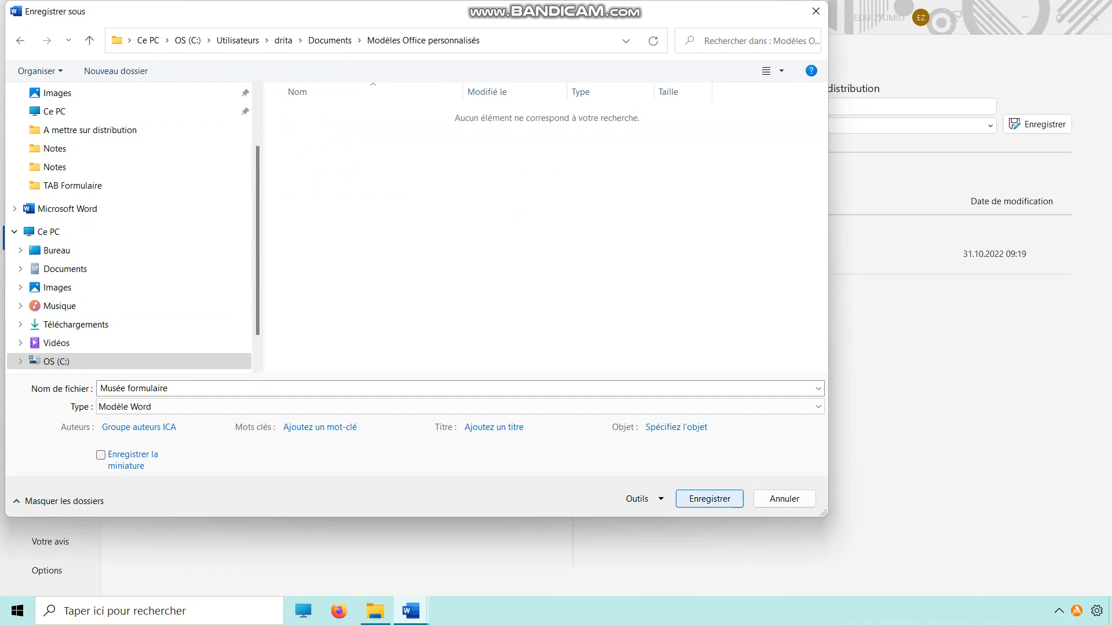
{"action": "left_click", "coordinate": [709, 499]}
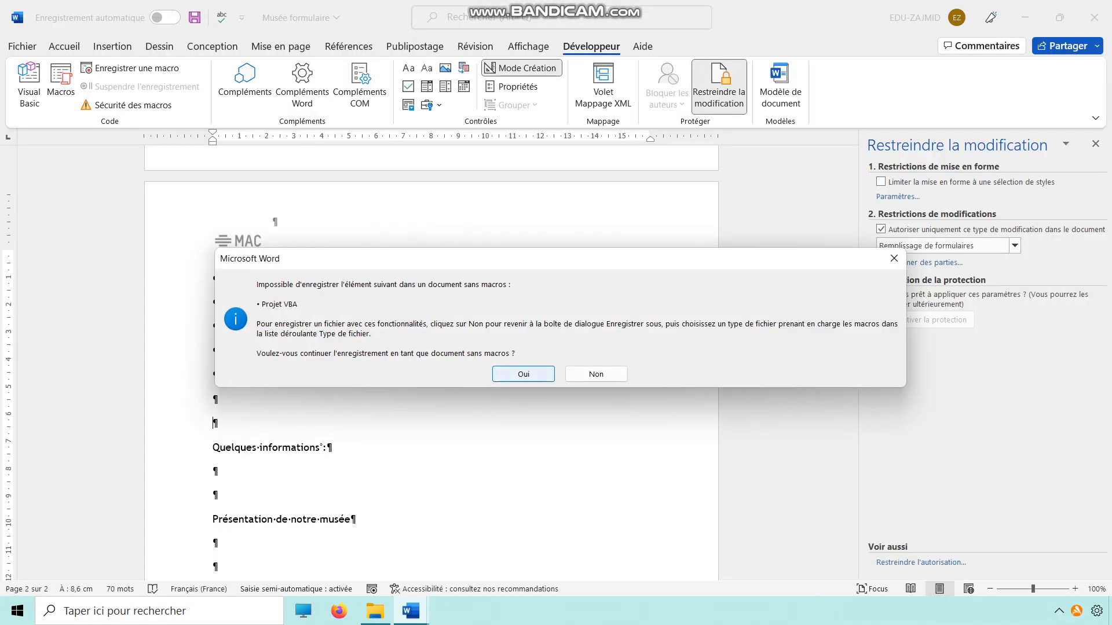
{"action": "left_click", "coordinate": [523, 374]}
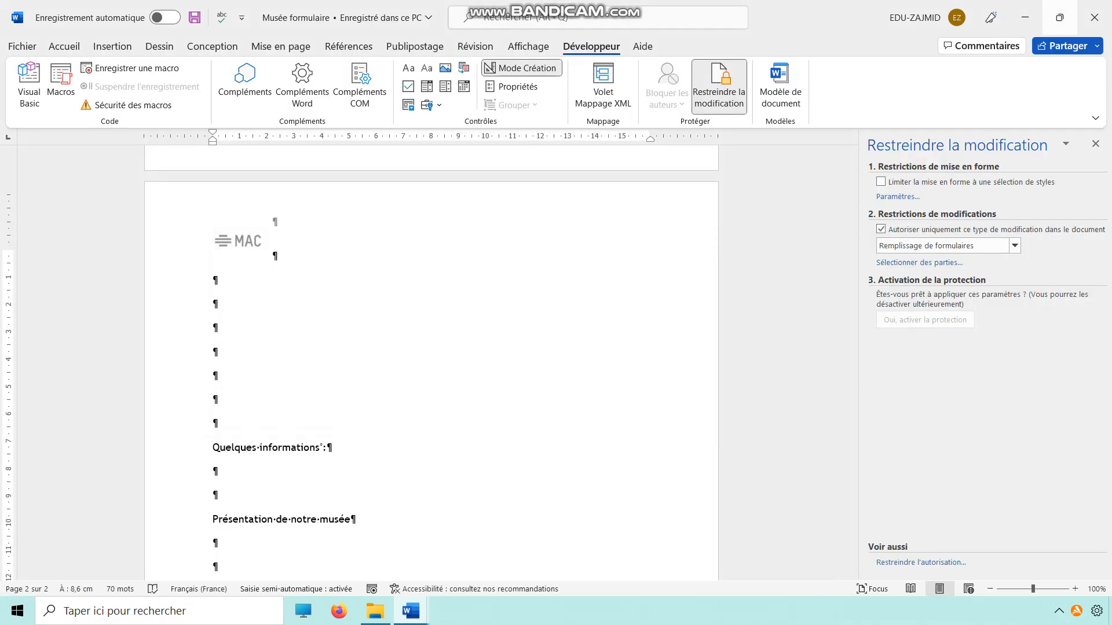
Switch to the desktop, move the file explorer window aside and open a new document from the Musée formulaire v2 template.
{"action": "left_click", "coordinate": [1025, 18]}
{"action": "left_click_drag", "start_coordinate": [308, 121], "coordinate": [909, 230]}
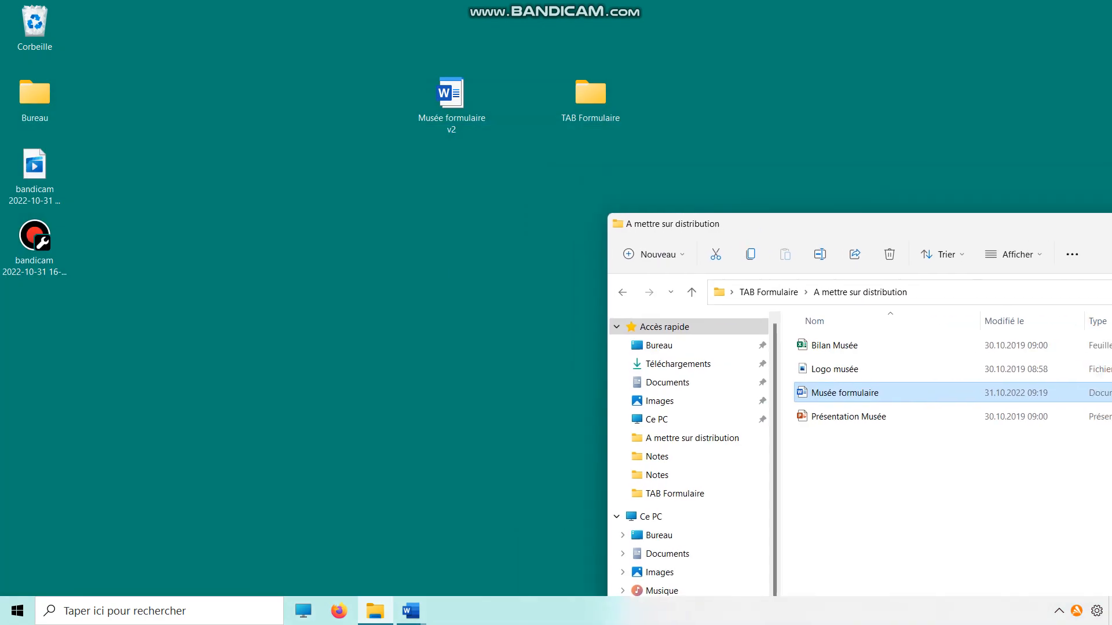
{"action": "left_click", "coordinate": [451, 96]}
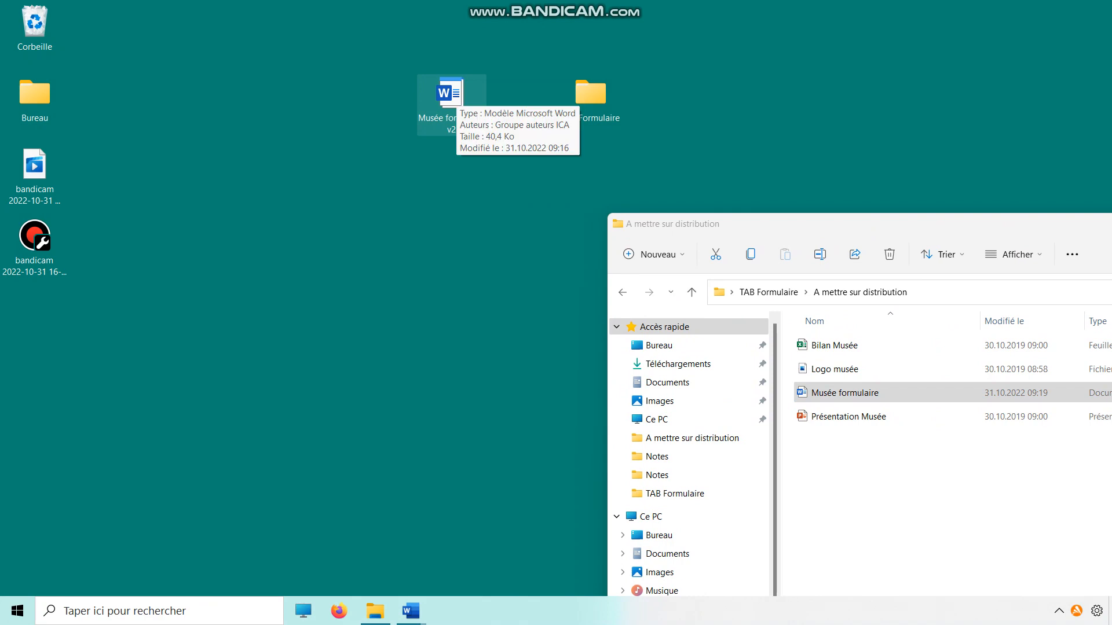
{"action": "double_click", "coordinate": [452, 95]}
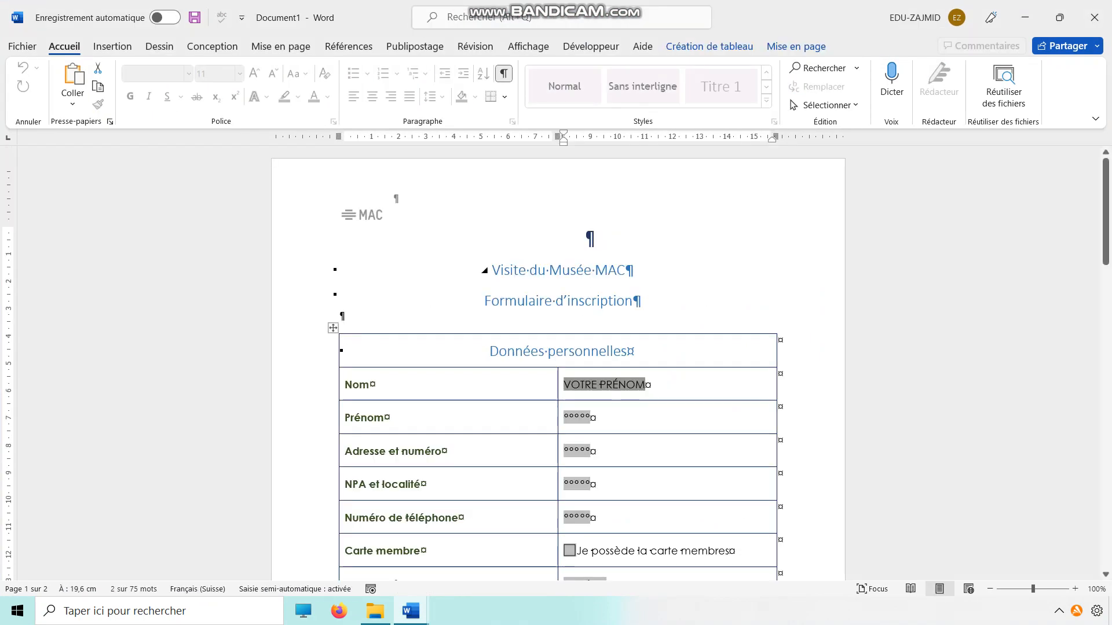
Test the locked section of the new document by selecting the Nom field and the Type d'œuvres drop-down list.
{"action": "left_click", "coordinate": [604, 385]}
{"action": "scroll", "coordinate": [604, 385], "scroll_direction": "down", "scroll_amount": 5}
{"action": "scroll", "coordinate": [558, 364], "scroll_direction": "down", "scroll_amount": 9}
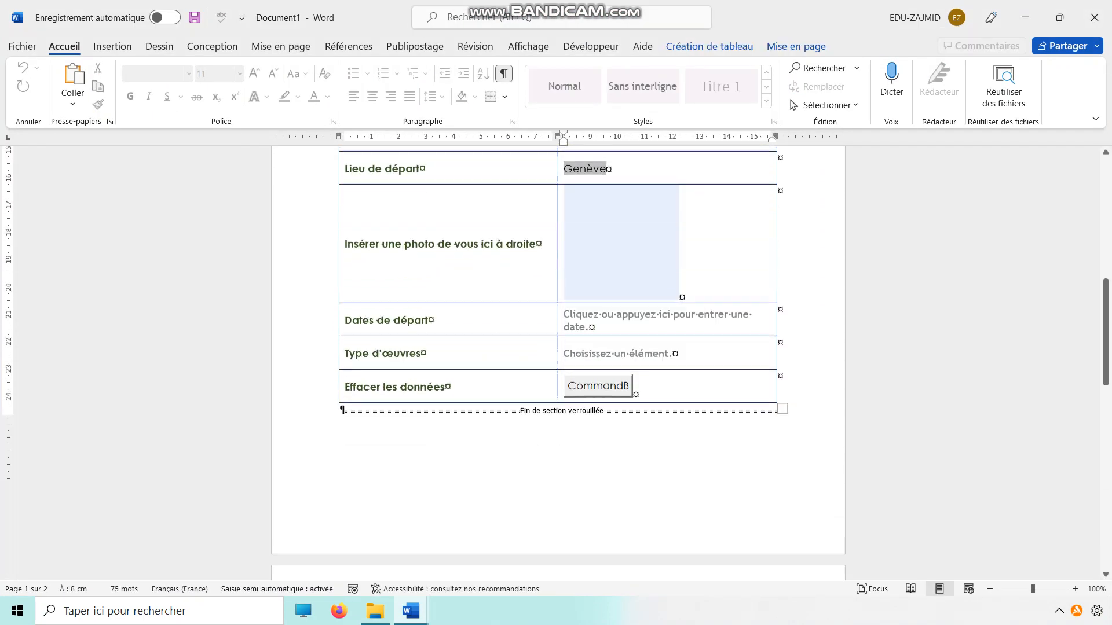
{"action": "scroll", "coordinate": [617, 324], "scroll_direction": "up", "scroll_amount": 4}
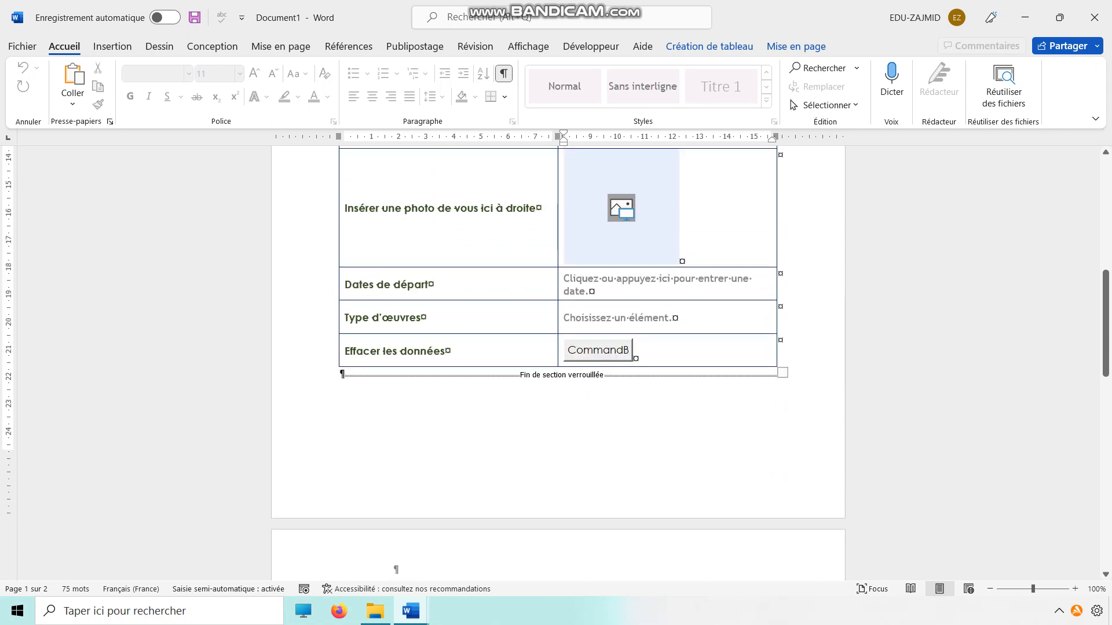
{"action": "left_click", "coordinate": [617, 318]}
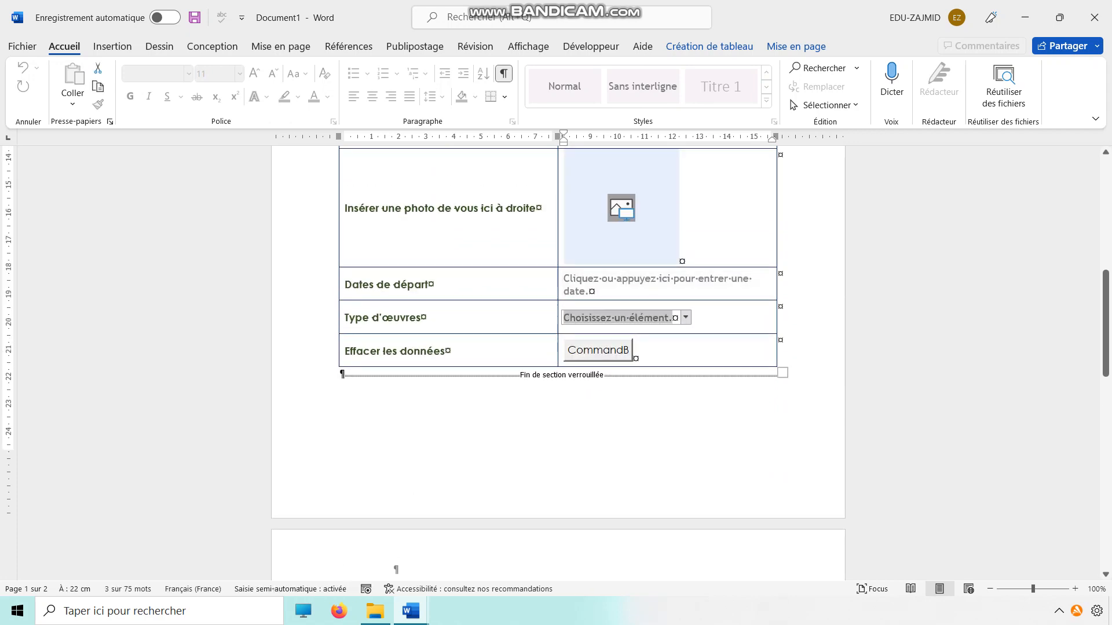
Enter the test text dsadasd on the empty line under Quelques informations in the unlocked section on page 2.
{"action": "scroll", "coordinate": [627, 355], "scroll_direction": "down", "scroll_amount": 5}
{"action": "left_click", "coordinate": [447, 432]}
{"action": "key", "text": "Down"}
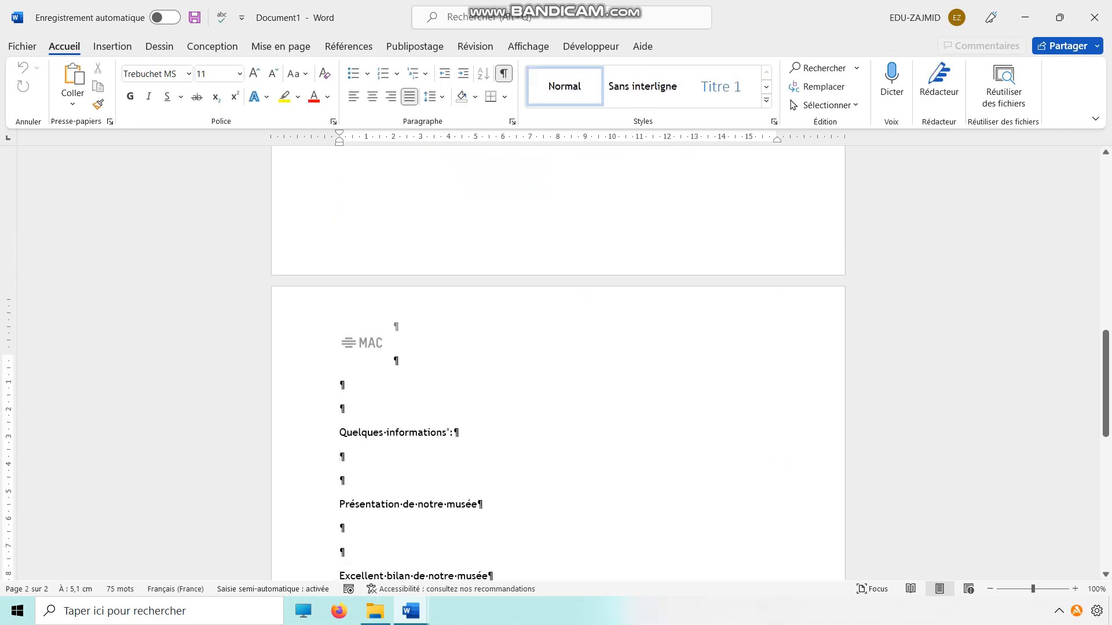
{"action": "type", "text": "dsadasd"}
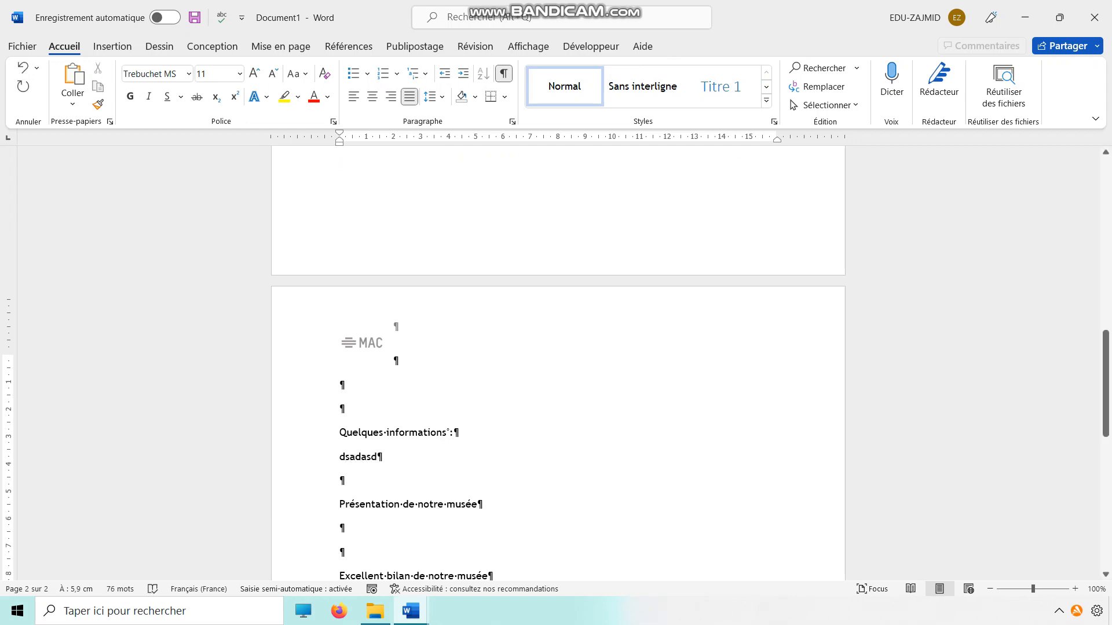